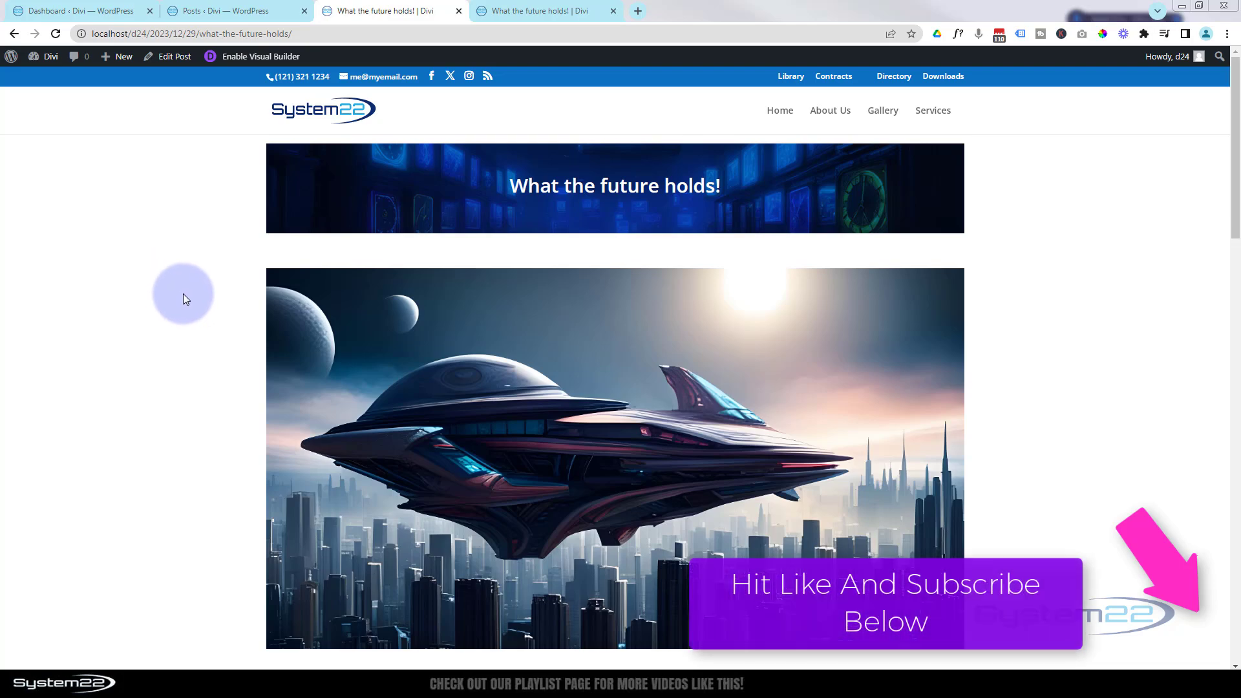
Scroll through the current post and return to its top
scroll(184, 291, down, 10)
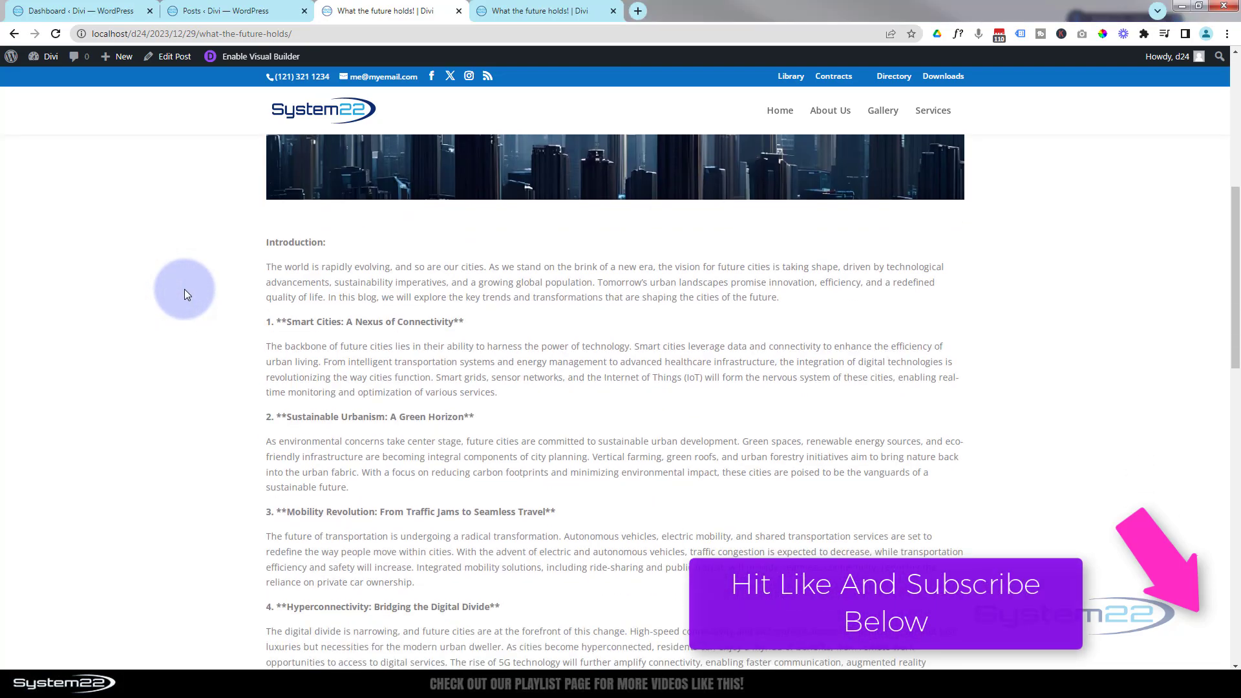
scroll(184, 292, down, 5)
scroll(184, 292, up, 6)
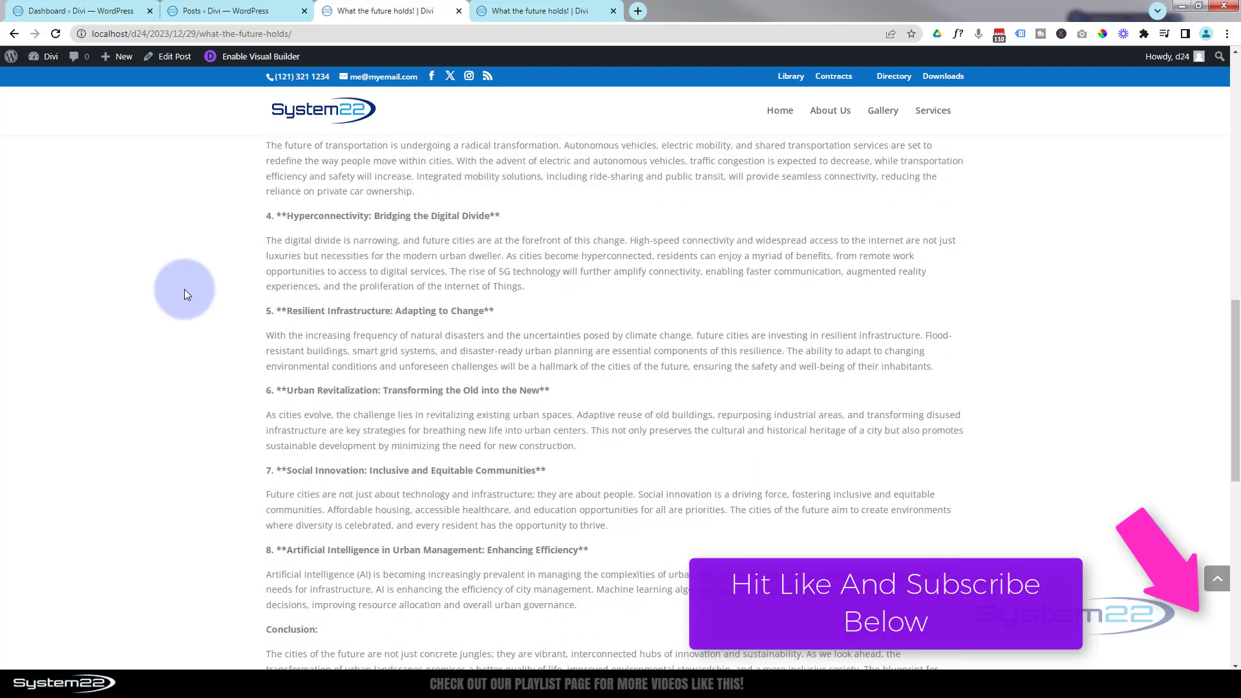
scroll(185, 289, up, 8)
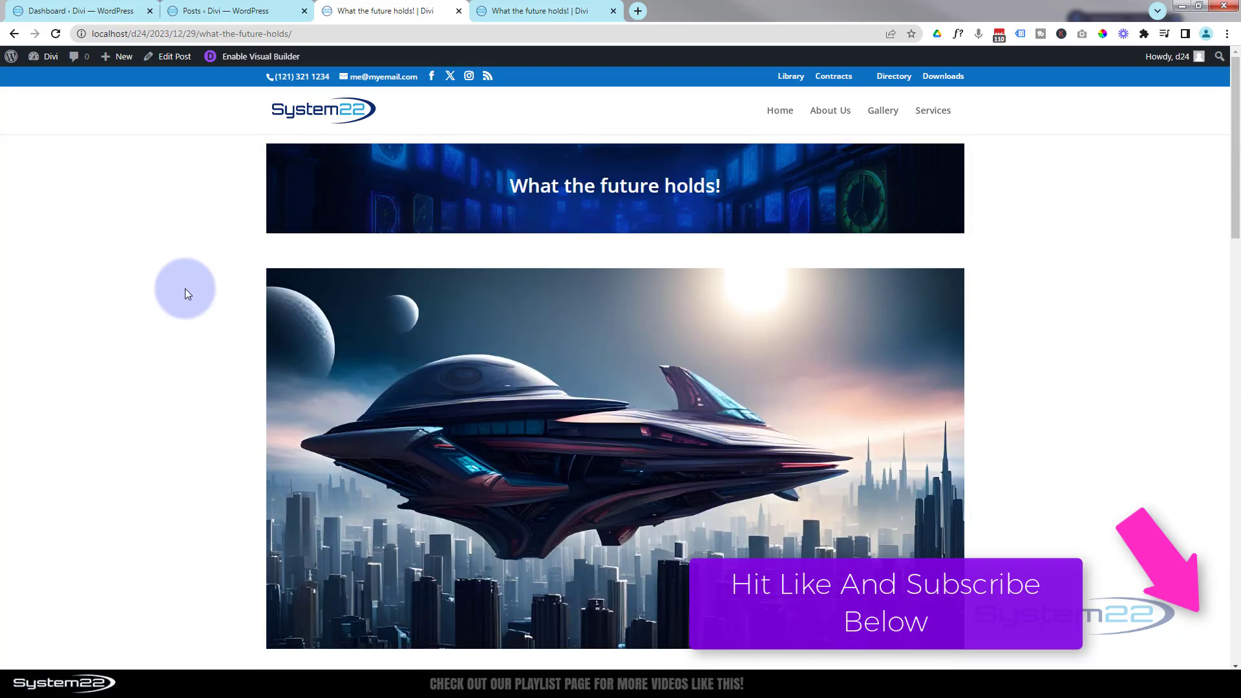
scroll(185, 289, down, 12)
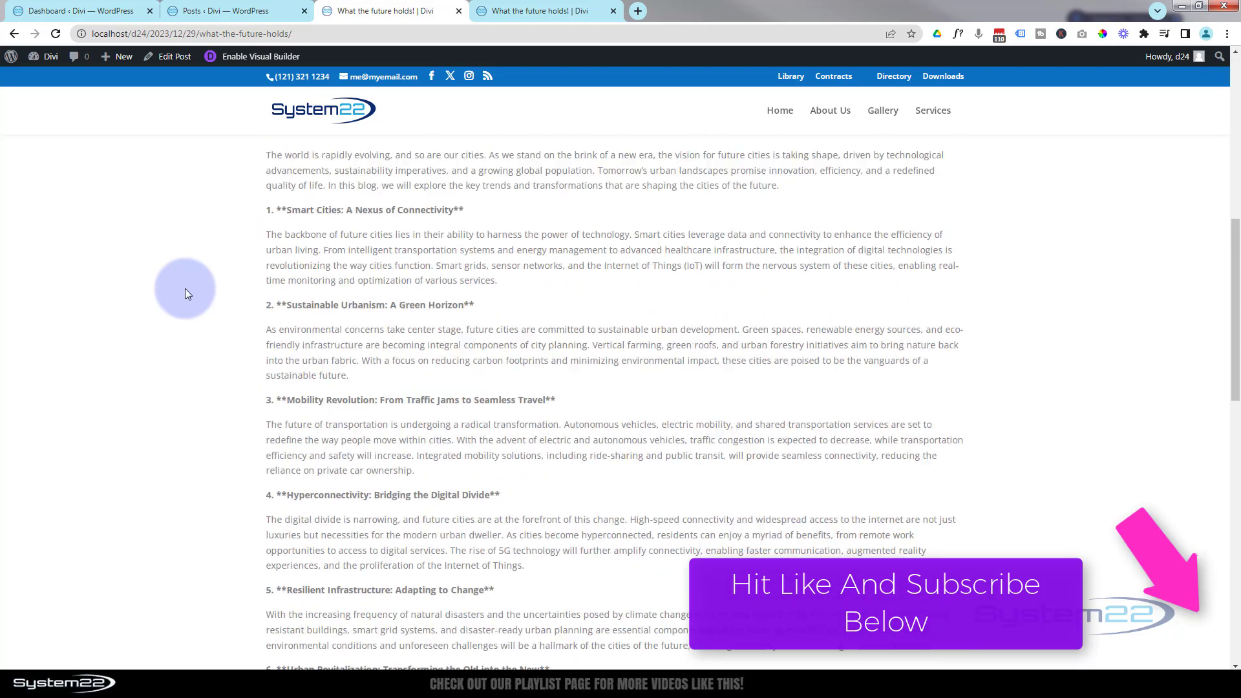
scroll(185, 289, down, 10)
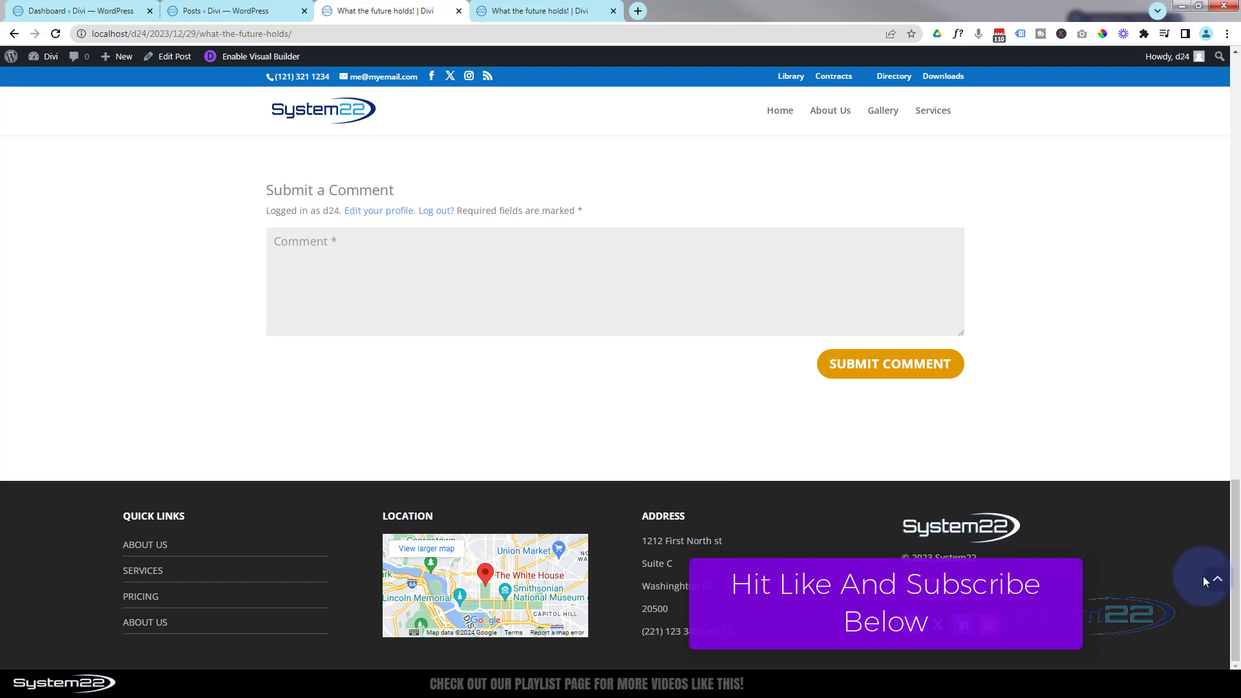
click(1220, 579)
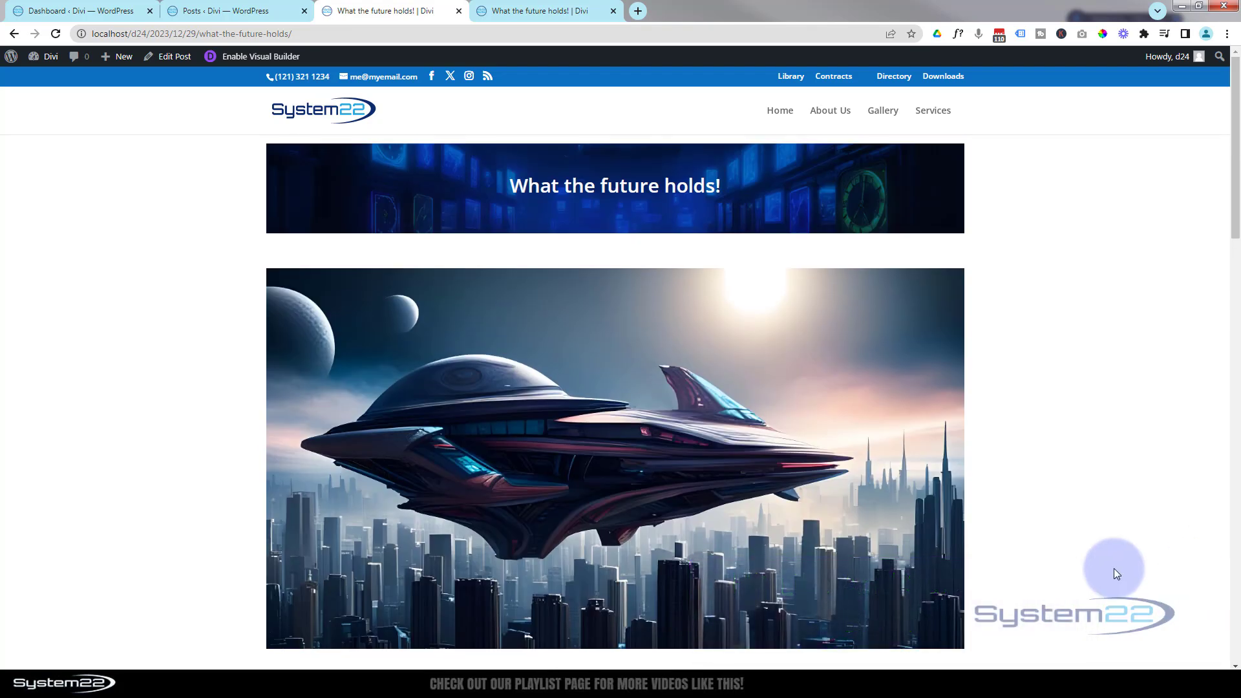
Review the dark restyled post, with sidebar, contact form and footer, then return to top
click(535, 10)
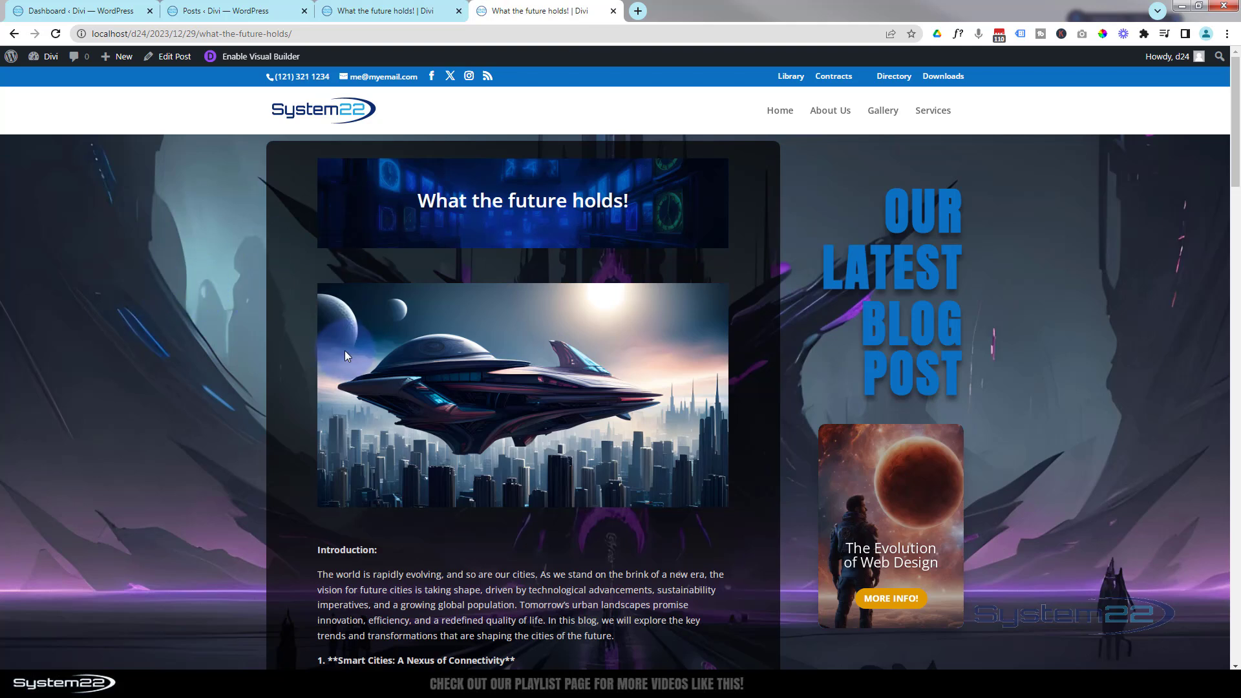
click(996, 379)
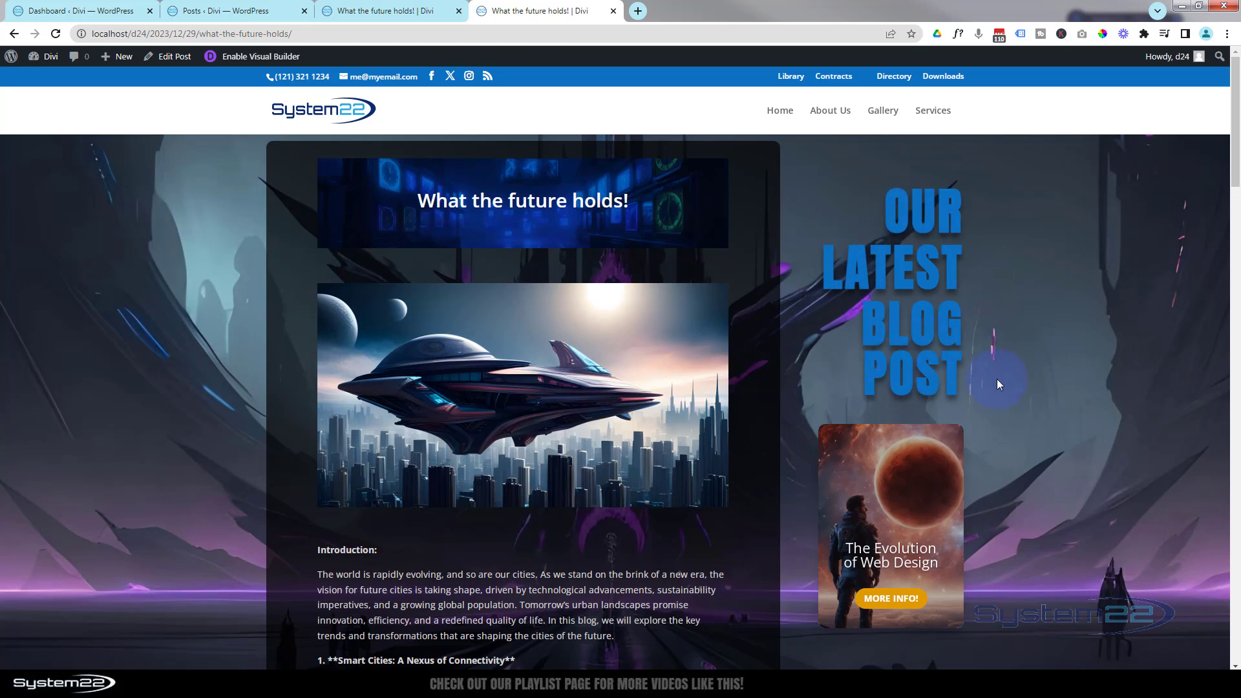
click(1107, 442)
scroll(1107, 439, down, 3)
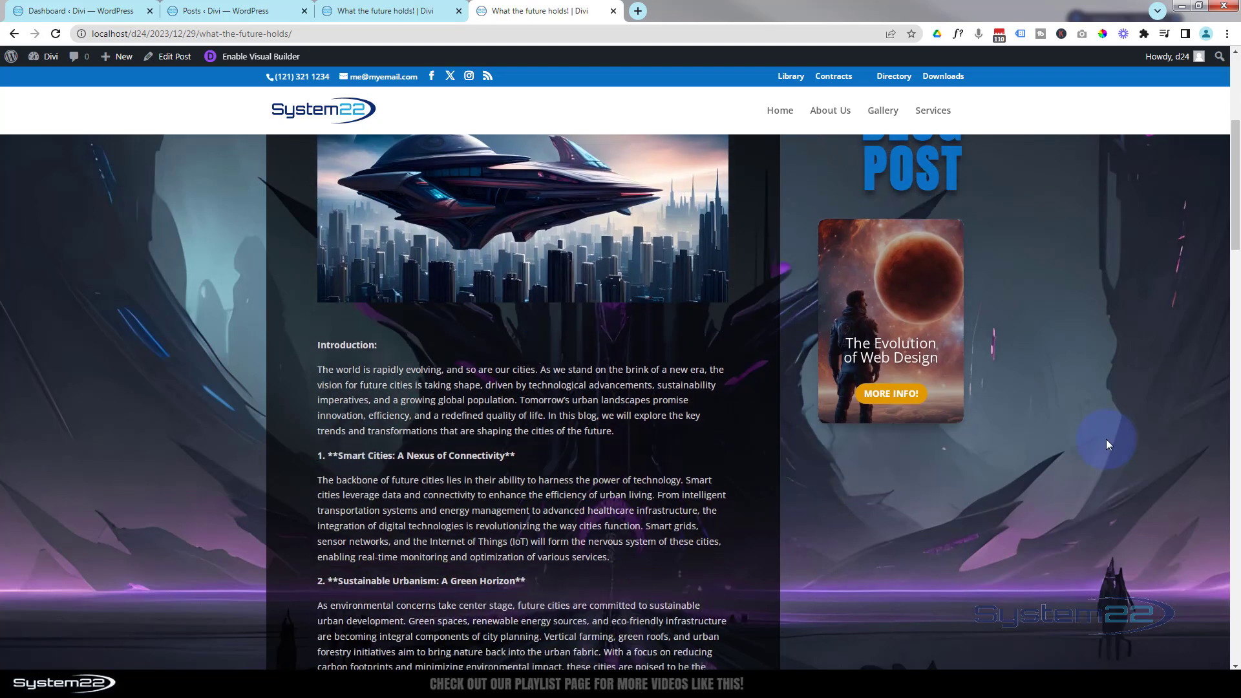
scroll(1107, 441, down, 10)
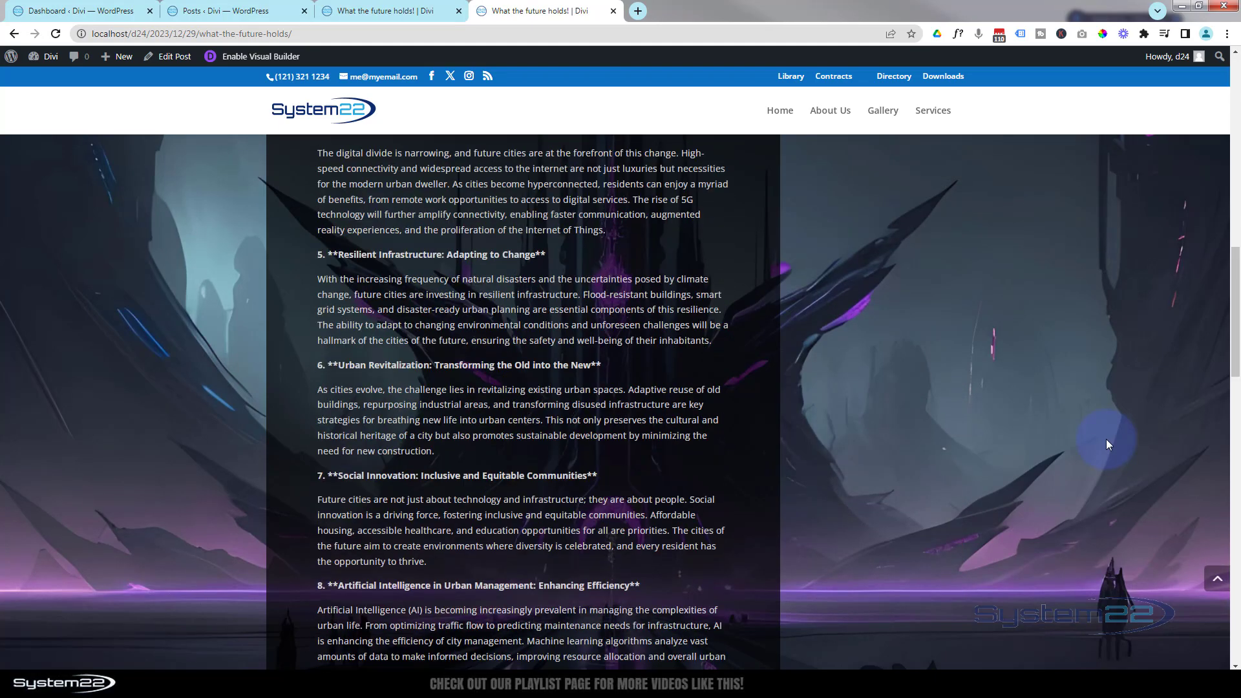
scroll(1106, 440, down, 8)
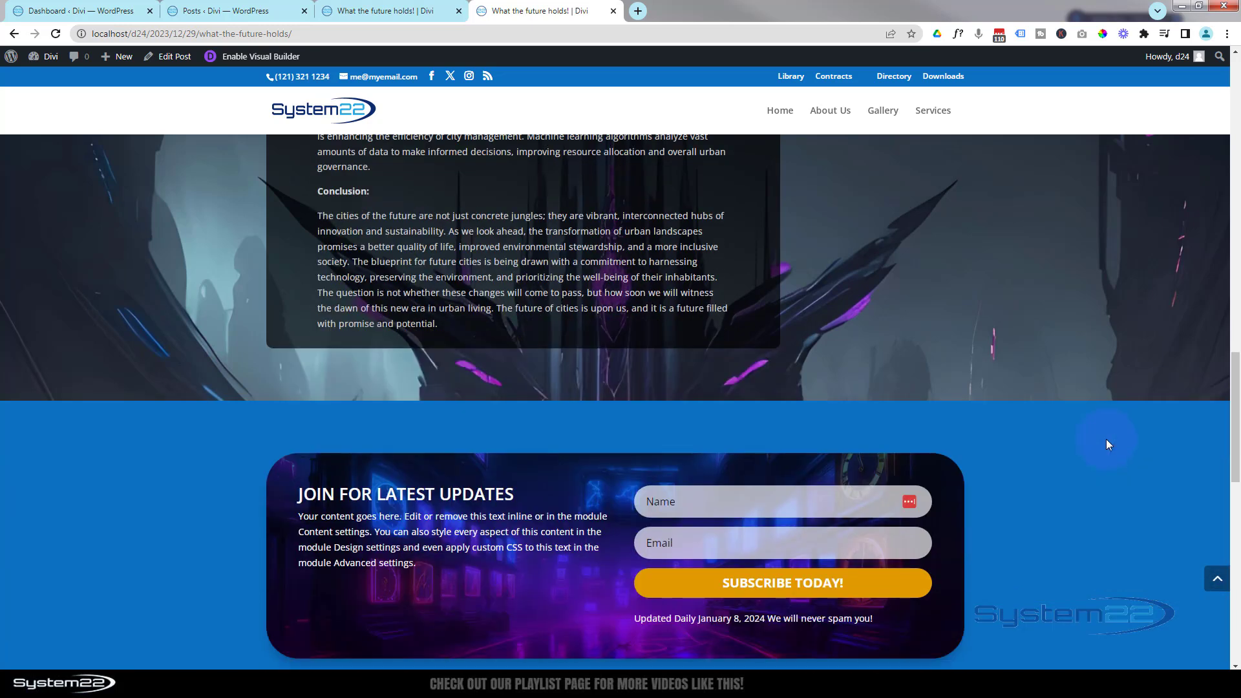
scroll(1107, 445, down, 1)
scroll(1106, 445, down, 2)
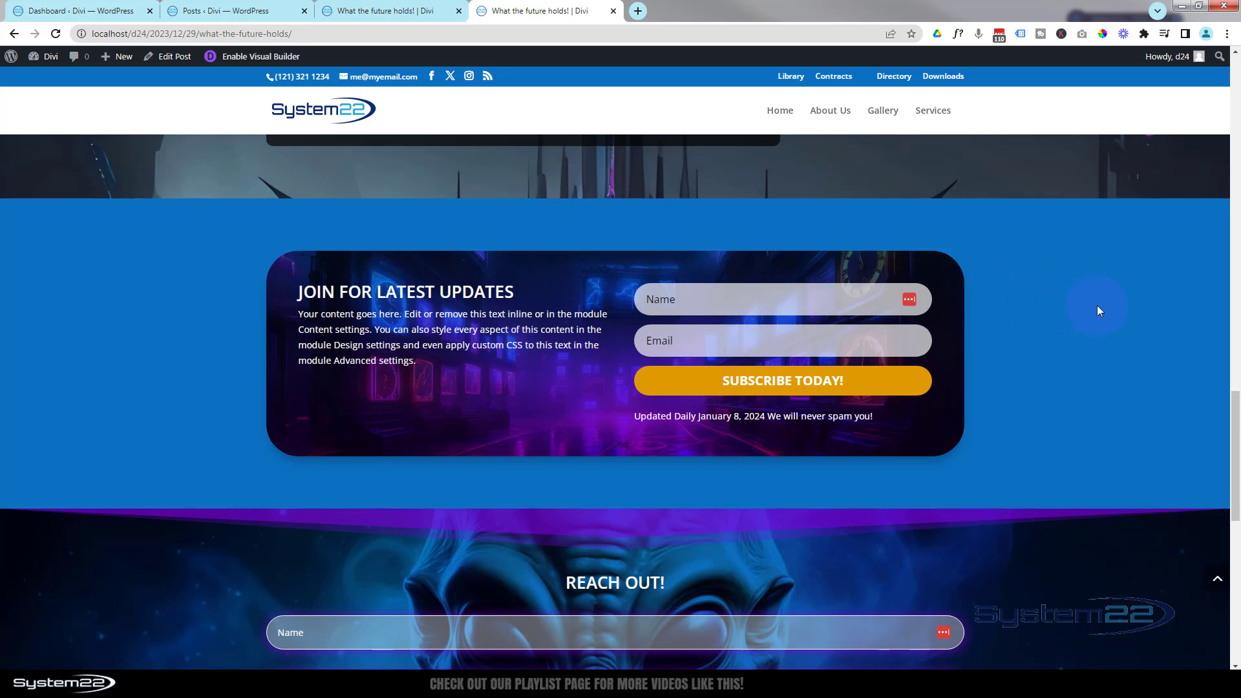
scroll(1096, 305, down, 7)
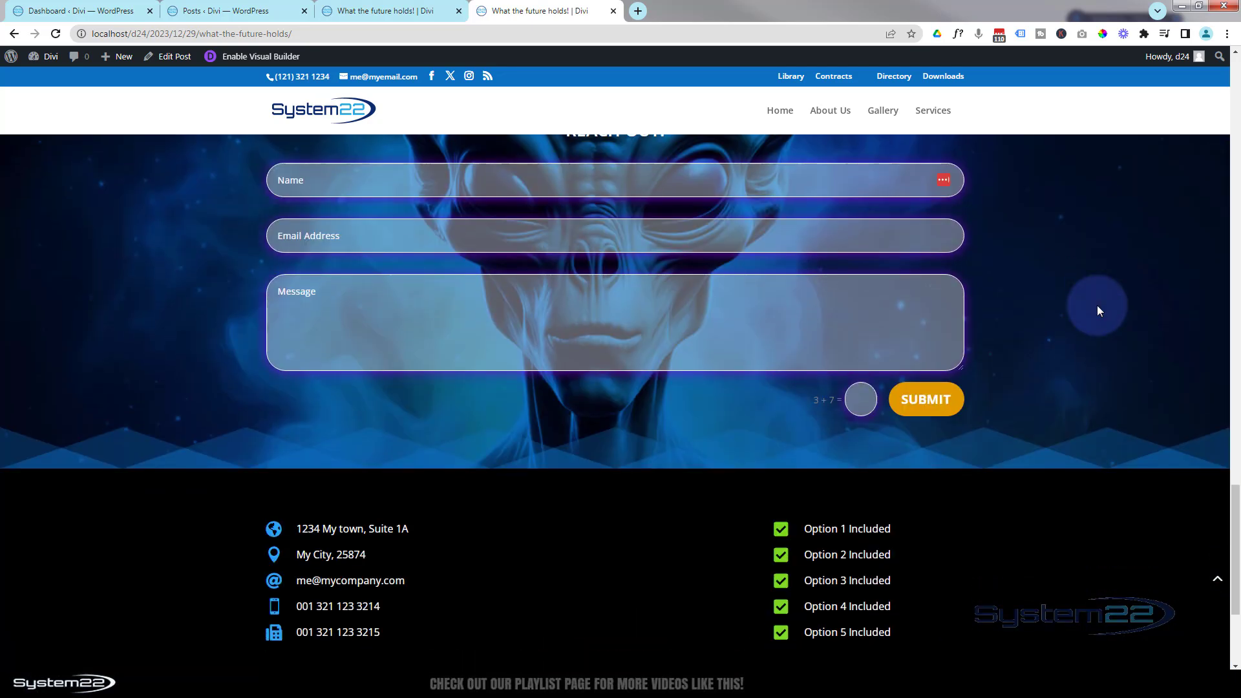
scroll(1096, 305, down, 2)
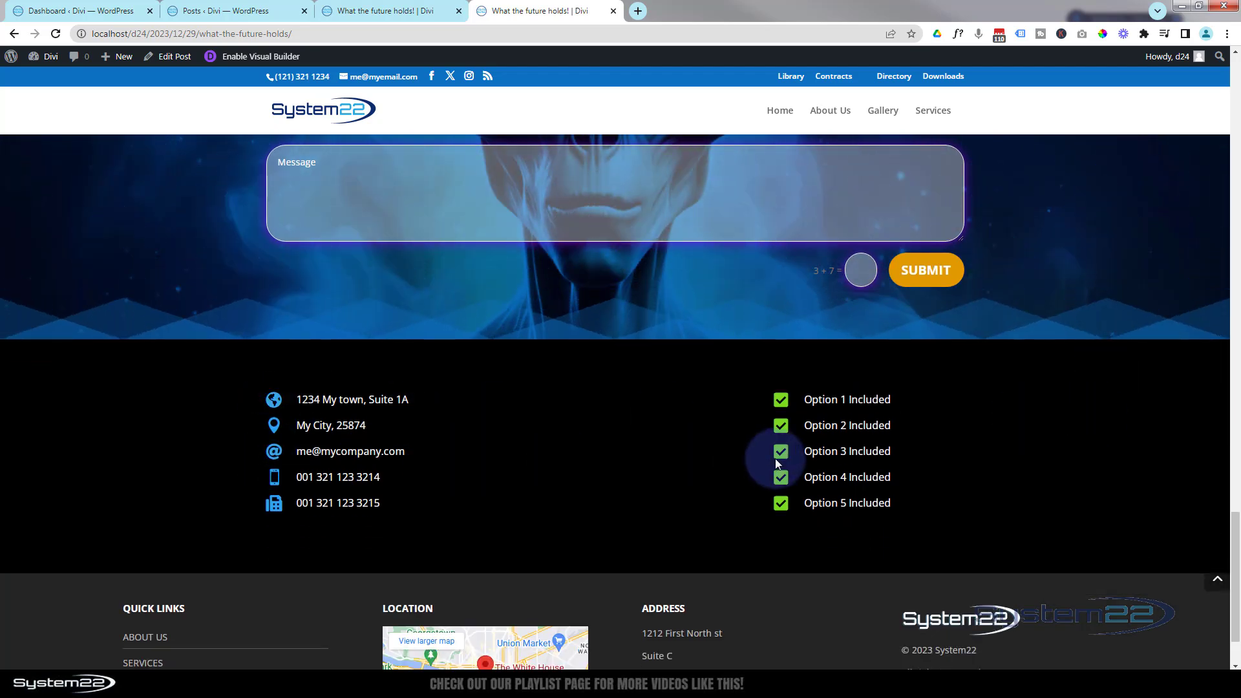
scroll(696, 487, down, 2)
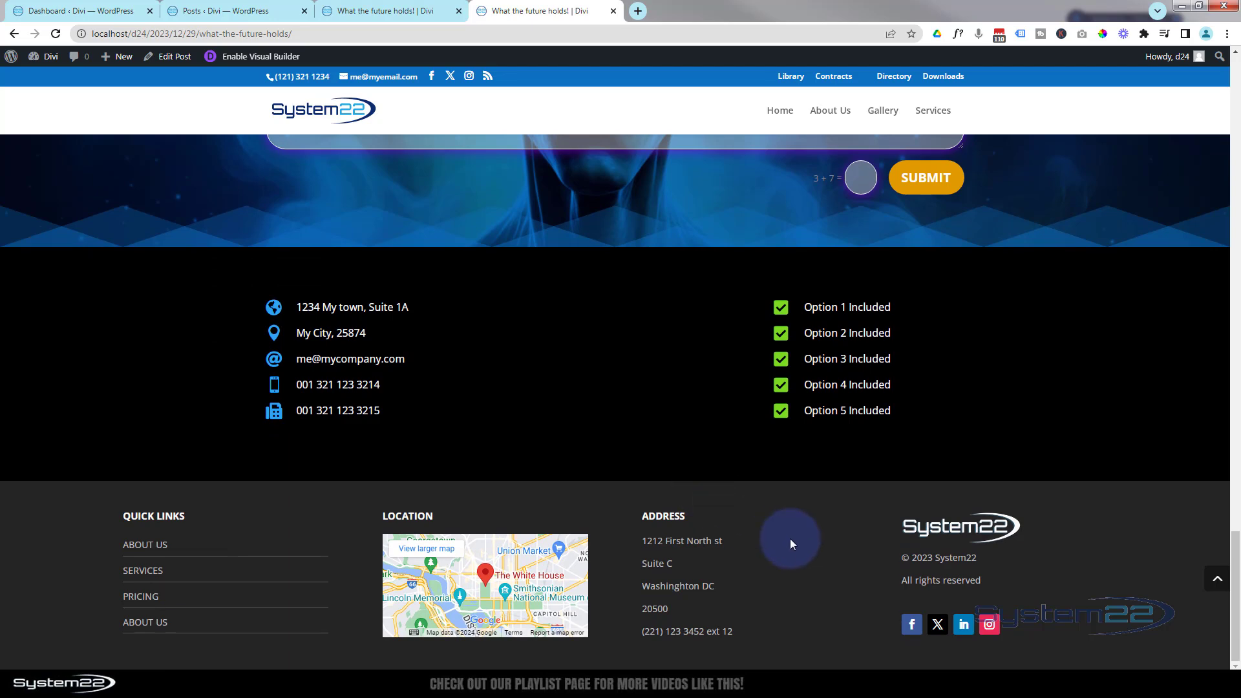
click(1218, 583)
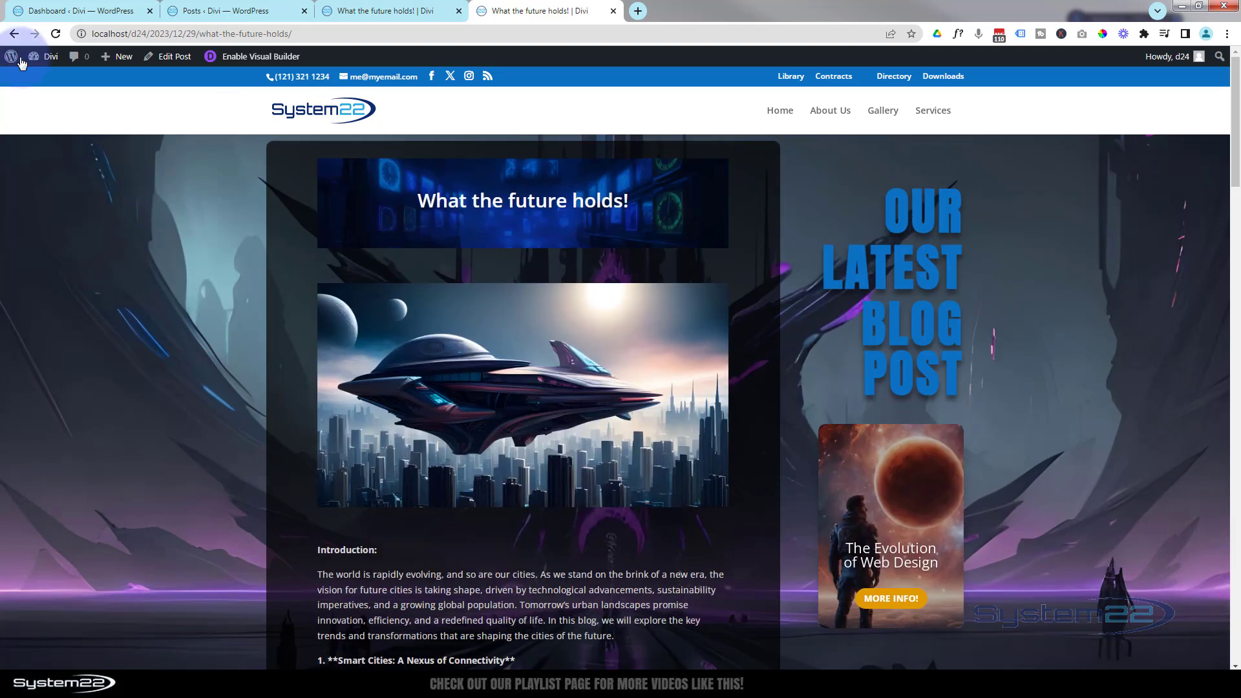
Go from the WordPress Dashboard to Divi's Theme Builder
click(38, 9)
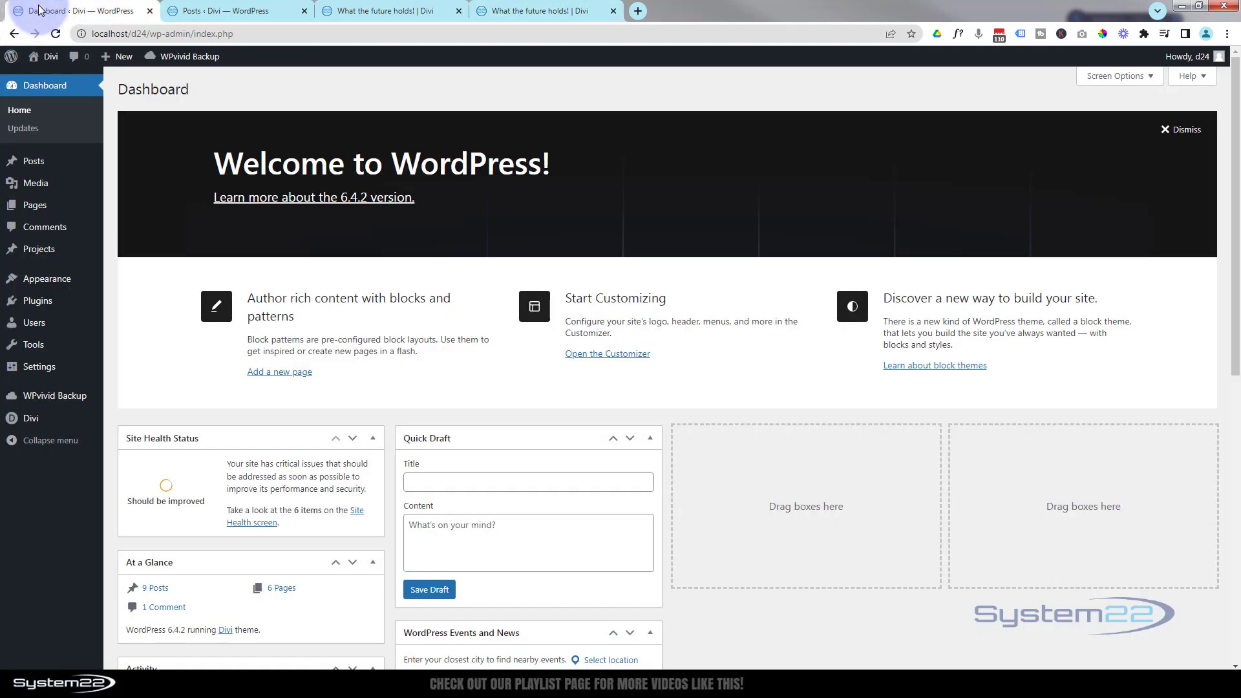
mouse_move(32, 418)
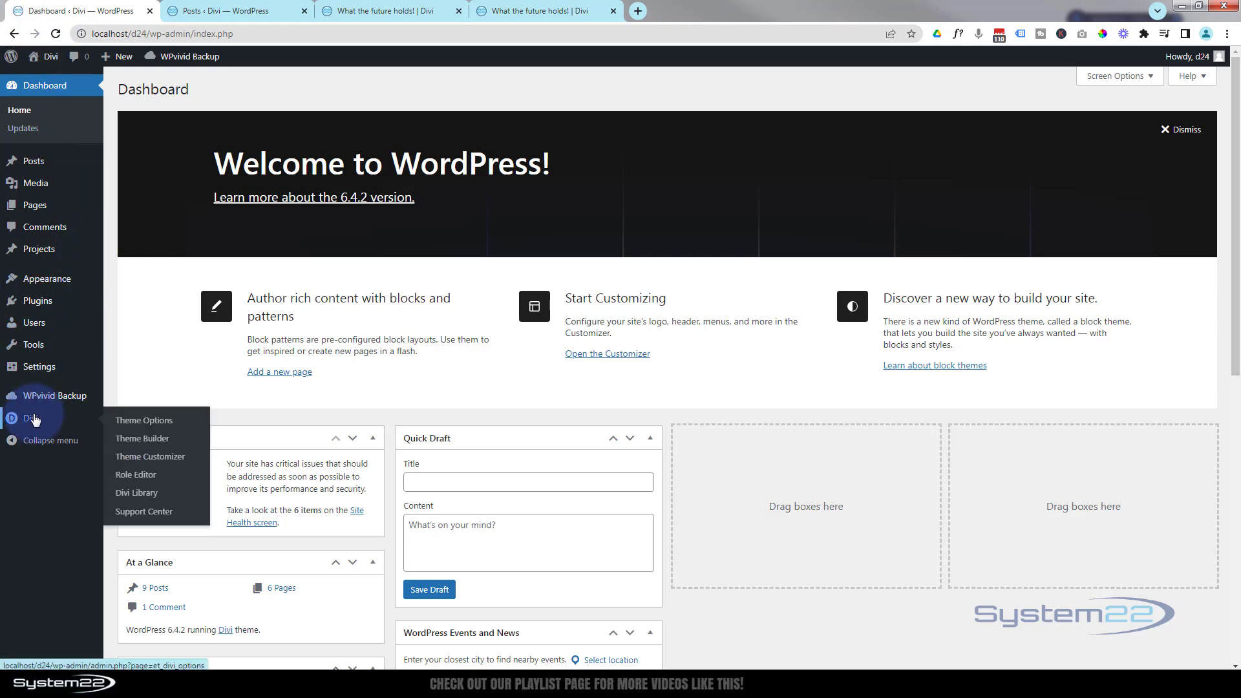
click(143, 440)
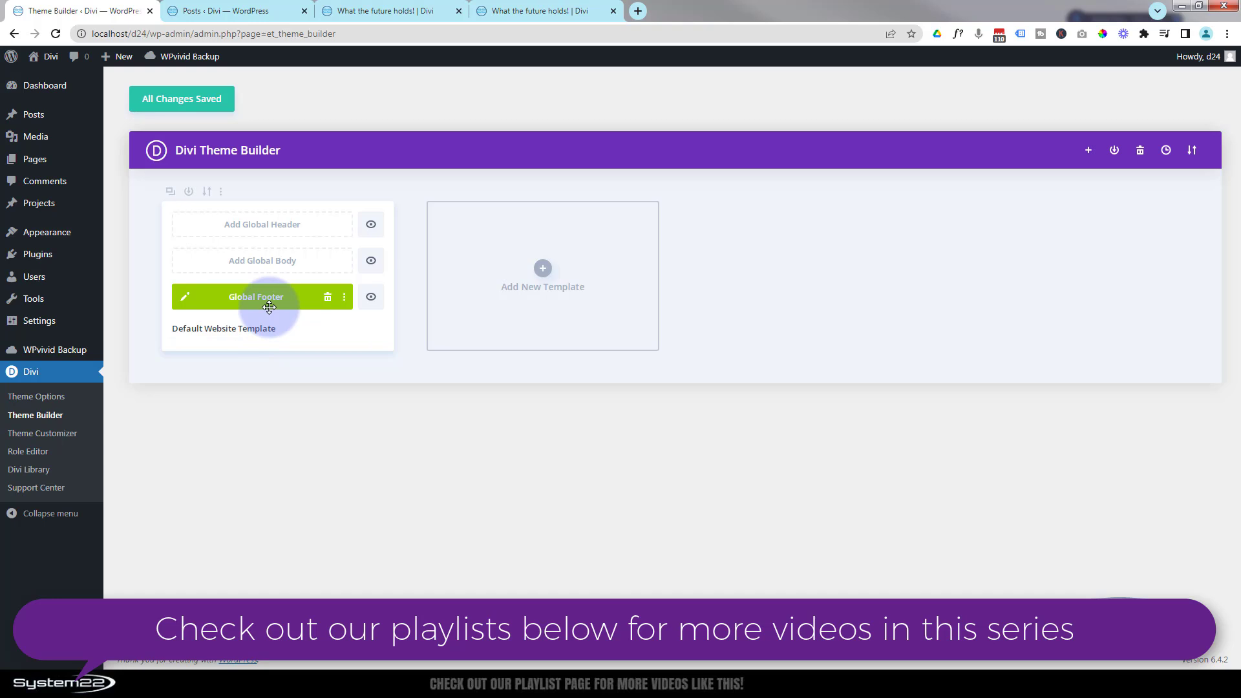
Build a new template from scratch assigned to All Posts
click(543, 271)
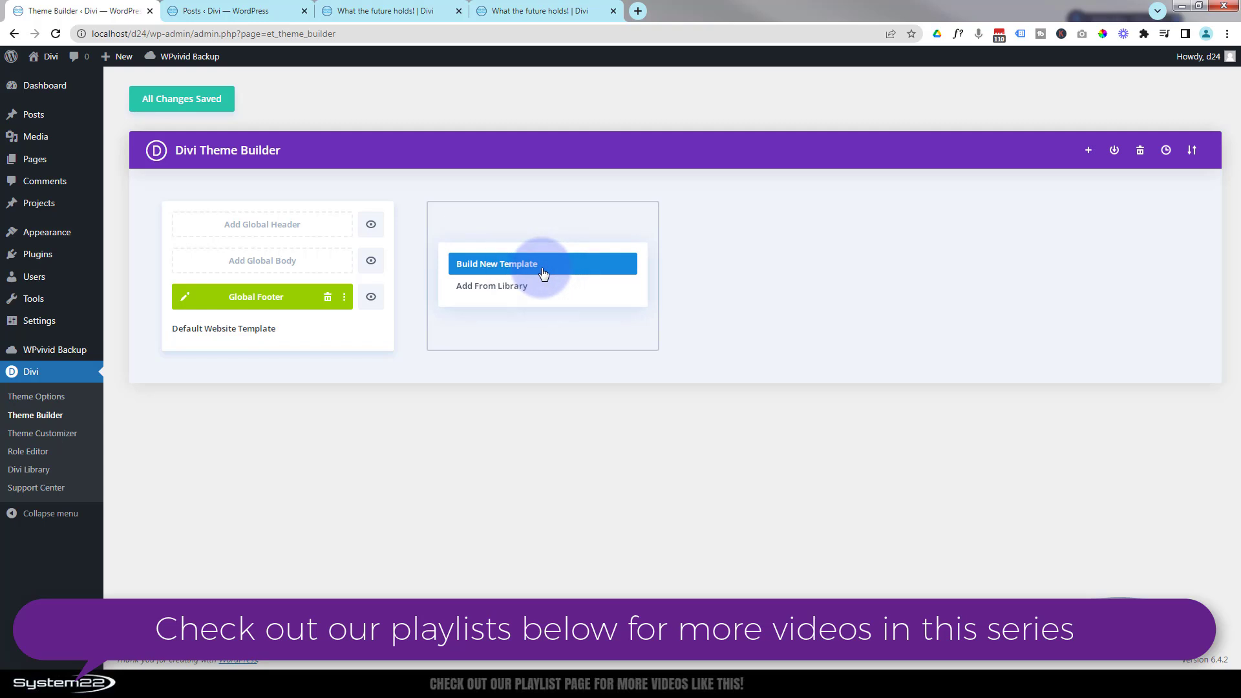
click(487, 271)
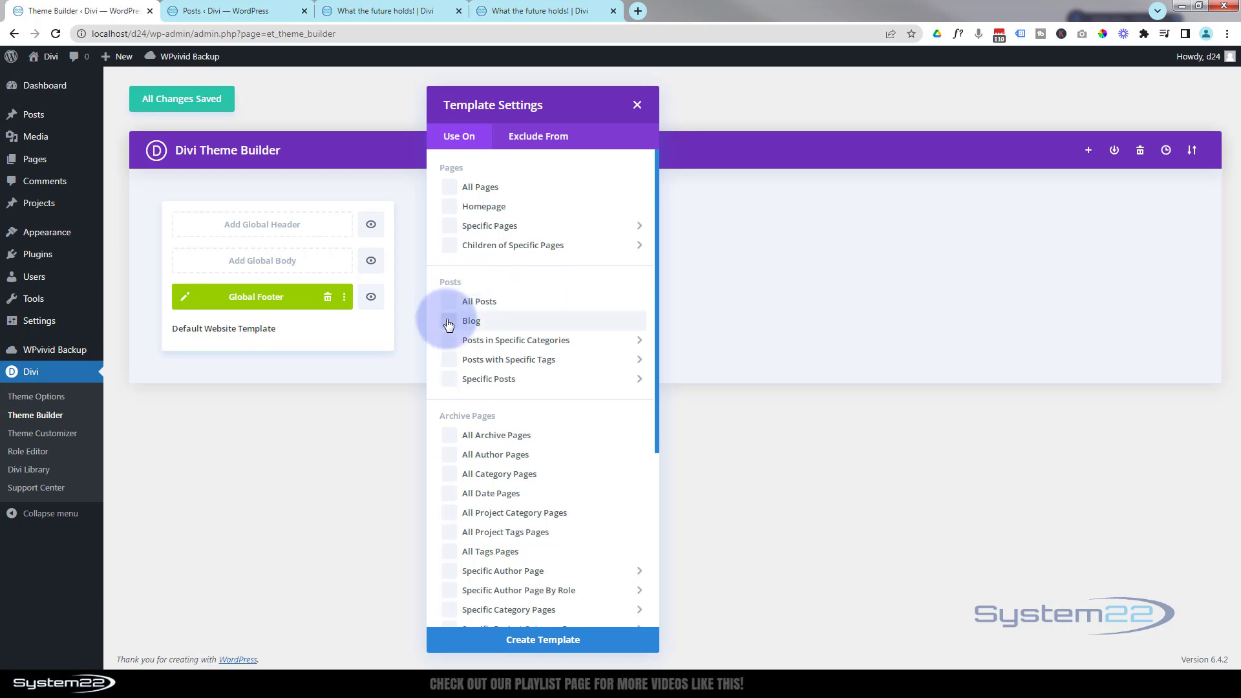
mouse_move(448, 340)
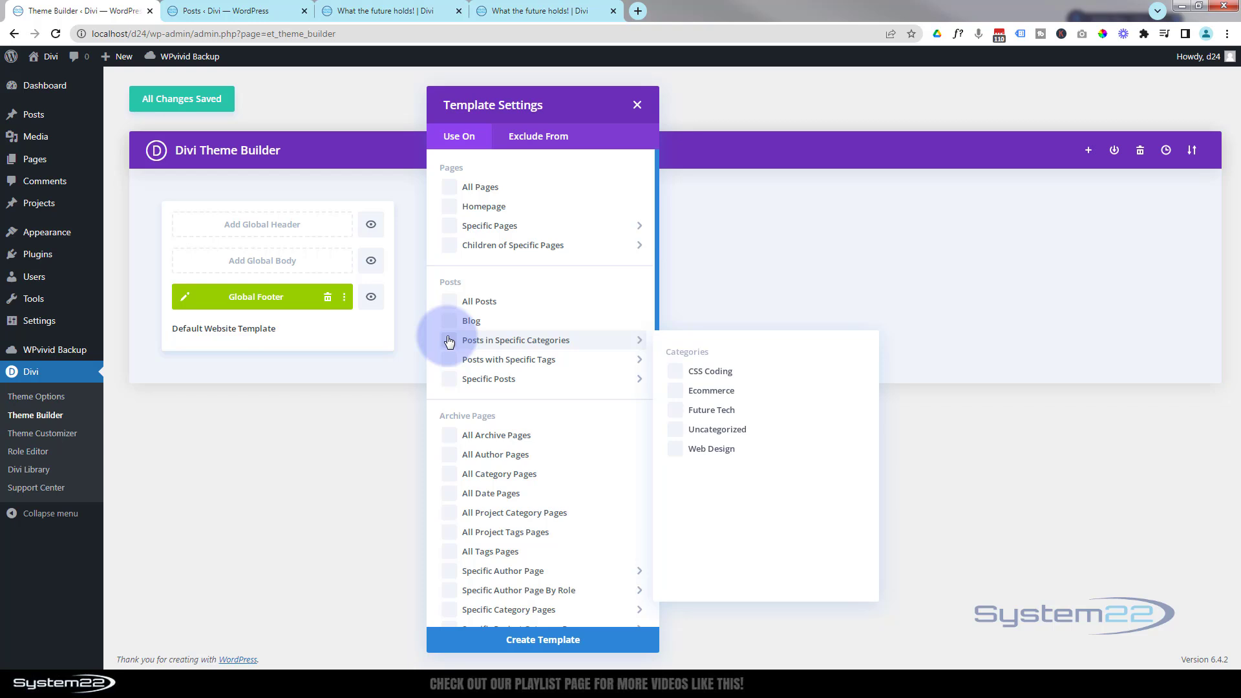
mouse_move(483, 380)
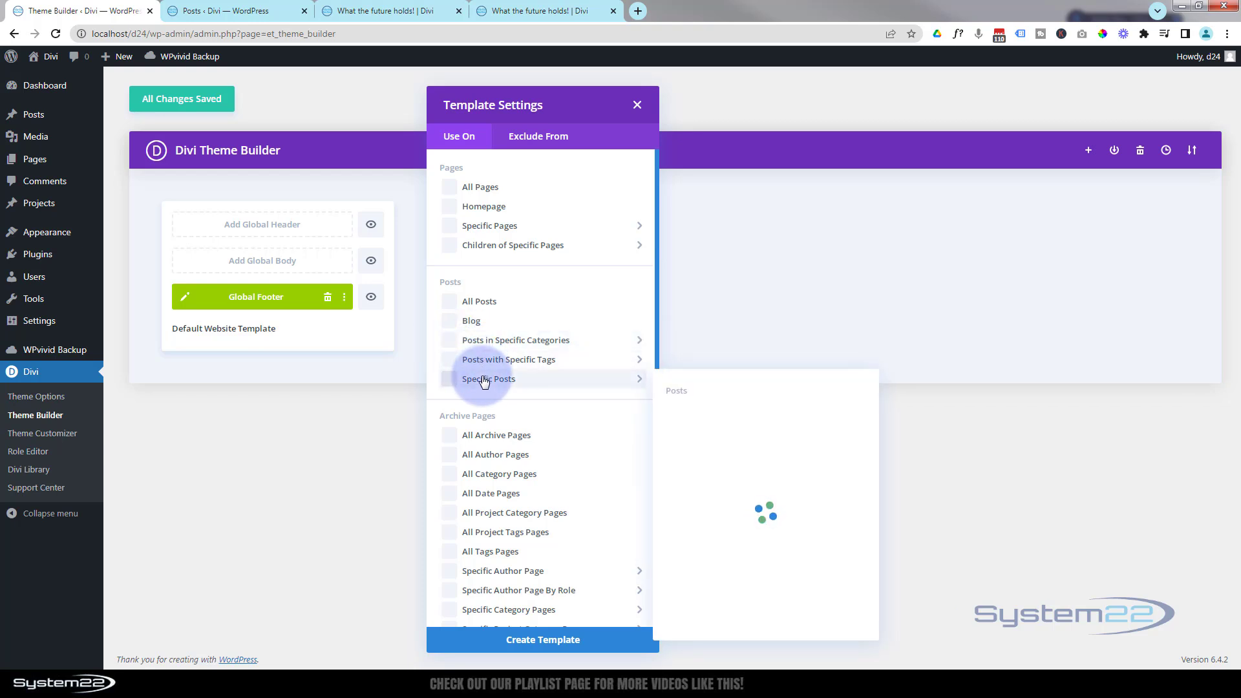
click(450, 303)
click(545, 640)
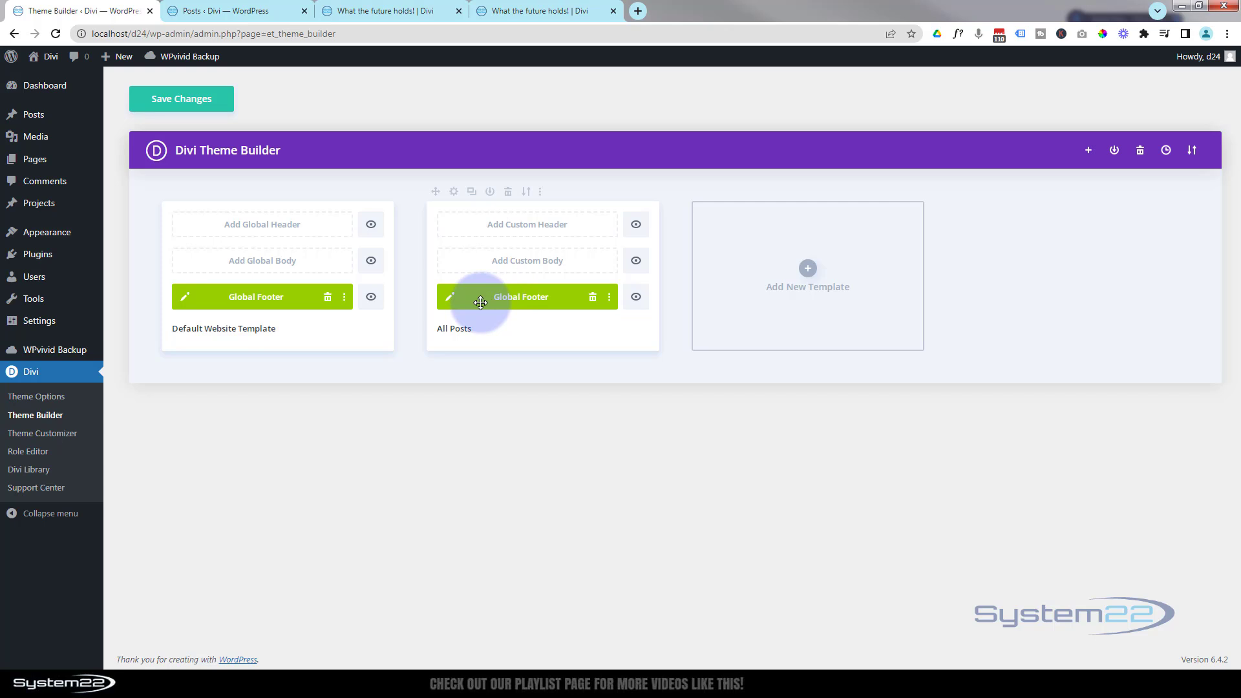
Give the All Posts template a custom body built from scratch with a two-column row
click(515, 262)
click(510, 275)
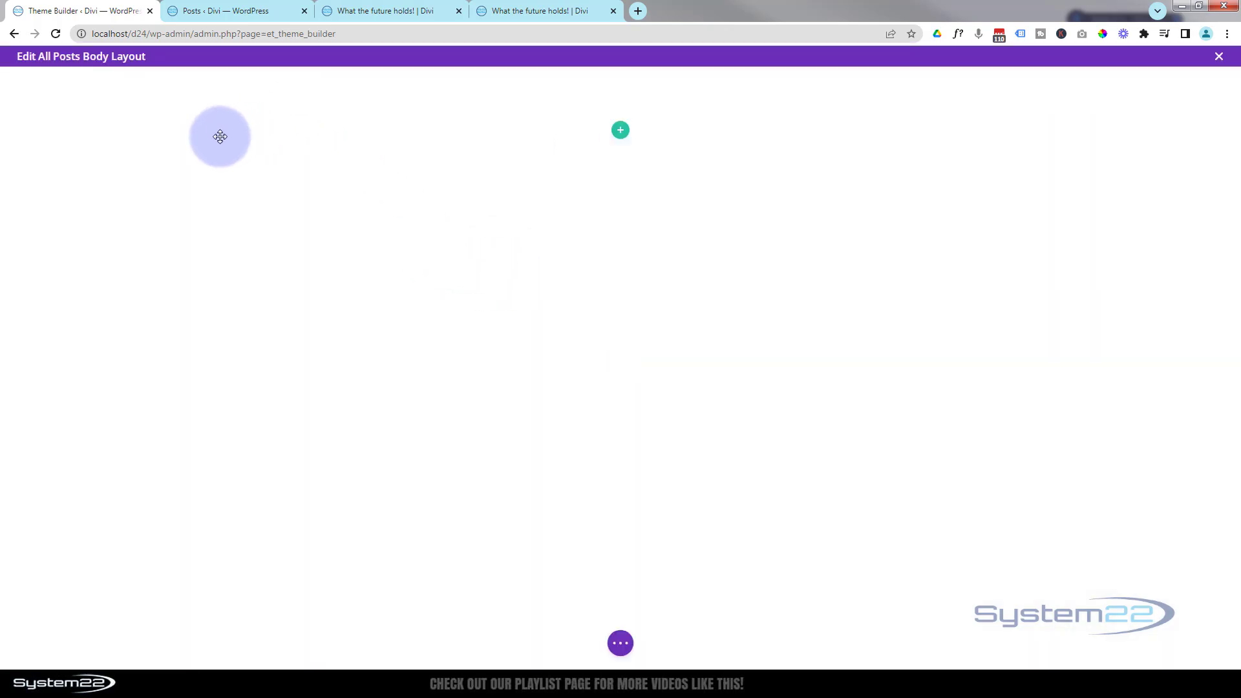
click(621, 131)
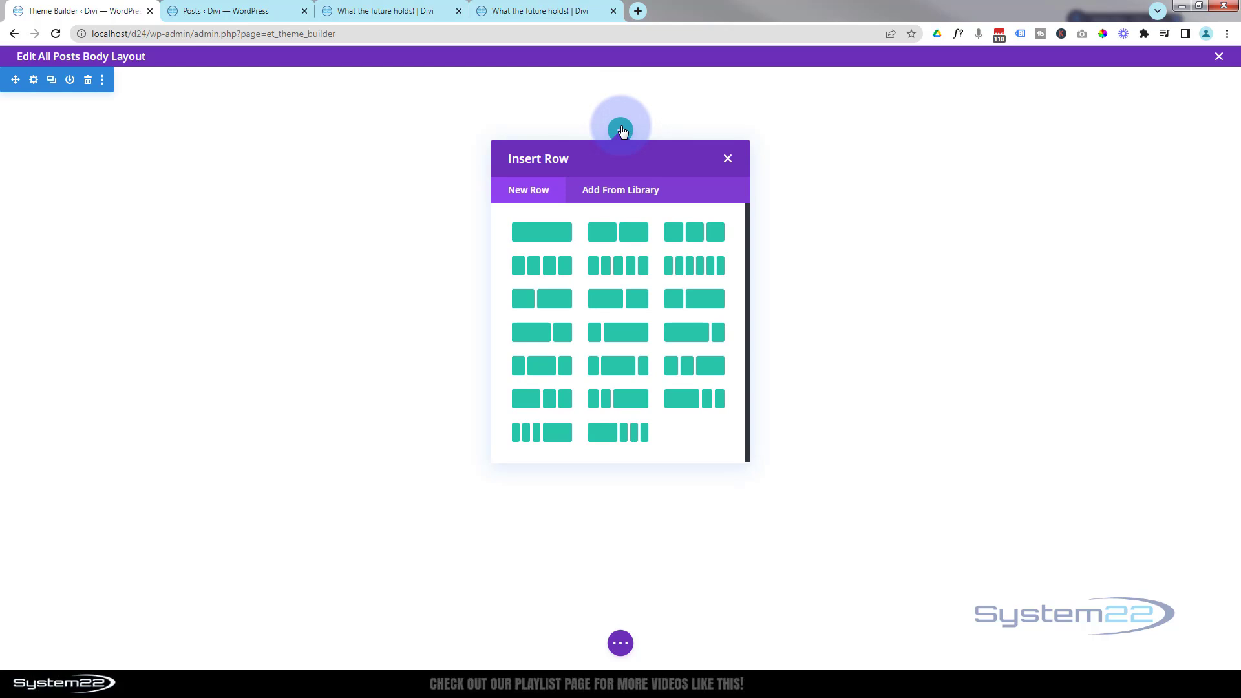
click(625, 250)
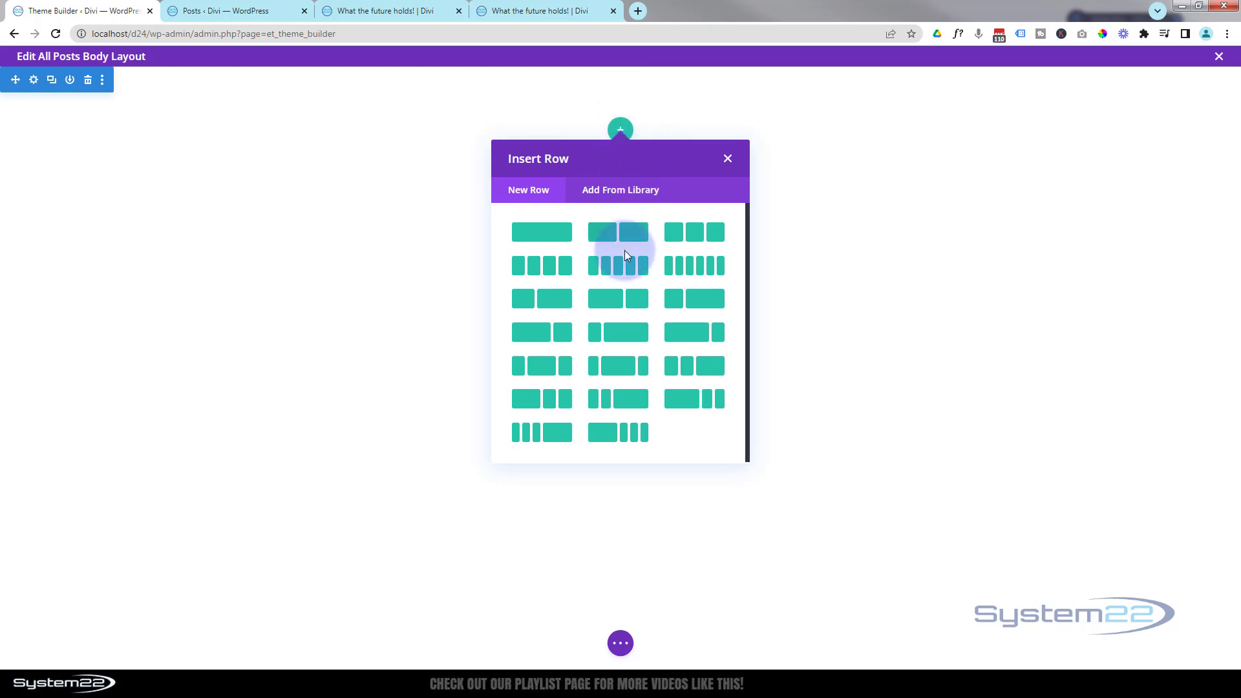
click(686, 333)
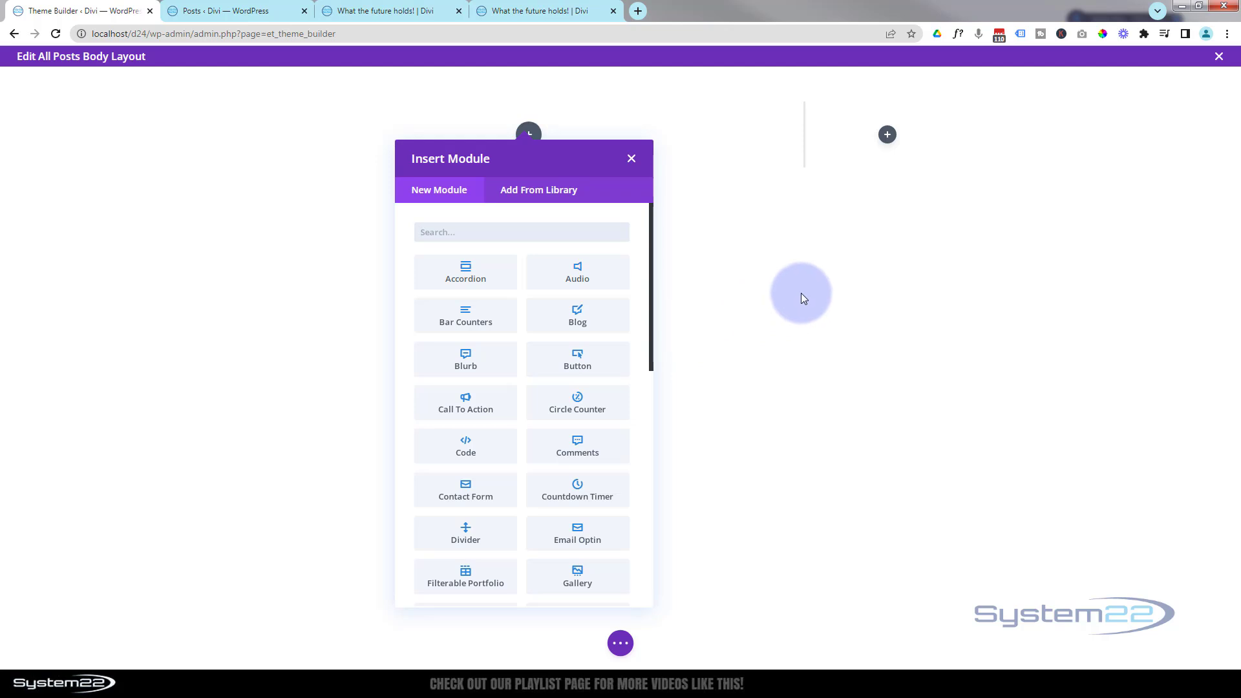
Insert a Post Content module into the body layout
scroll(600, 298, down, 5)
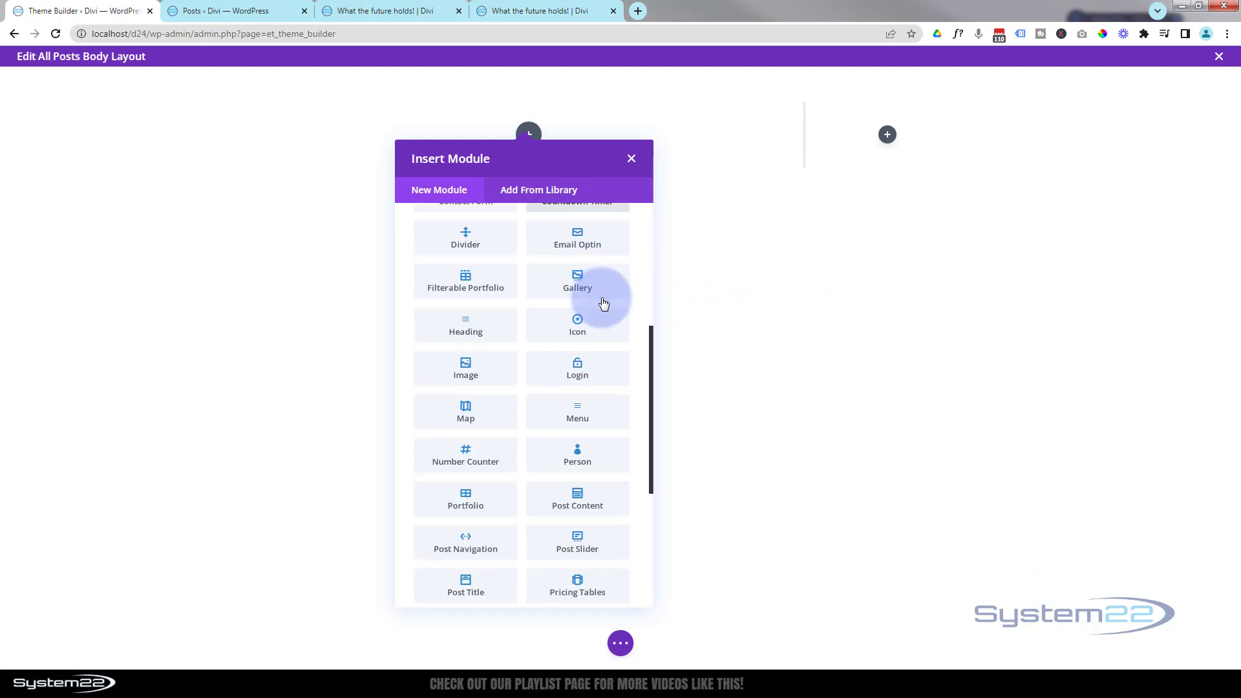
scroll(601, 300, down, 4)
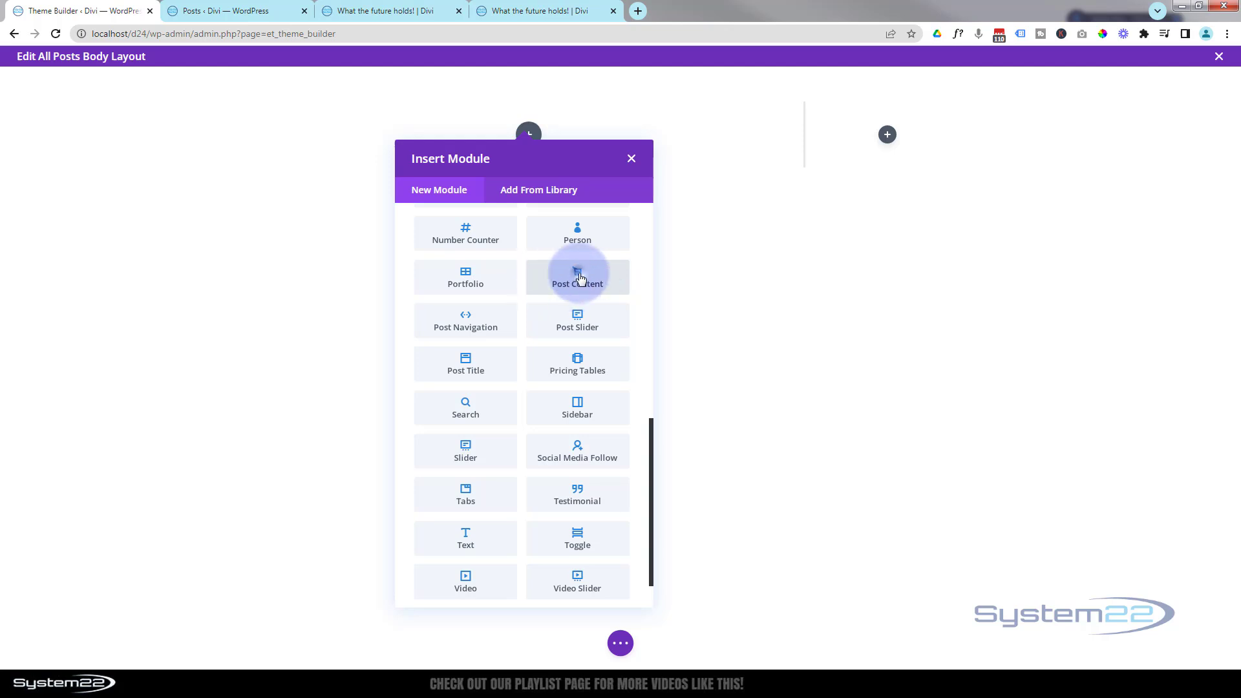
click(581, 282)
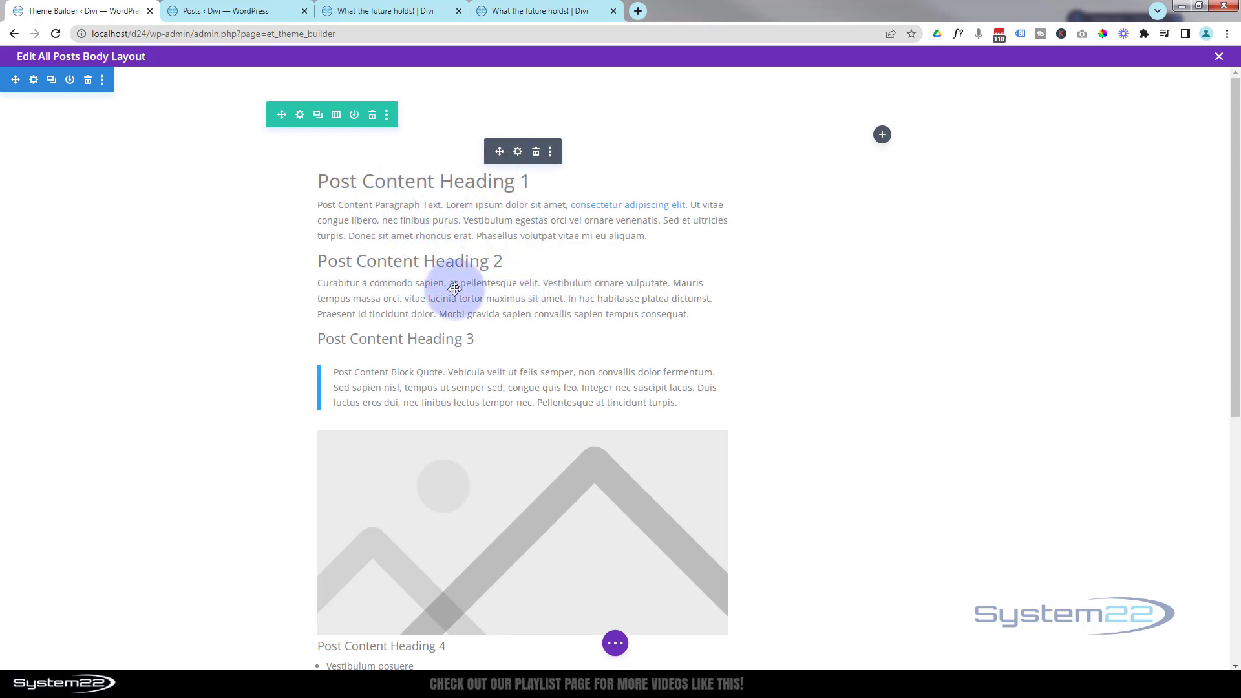
scroll(472, 341, down, 5)
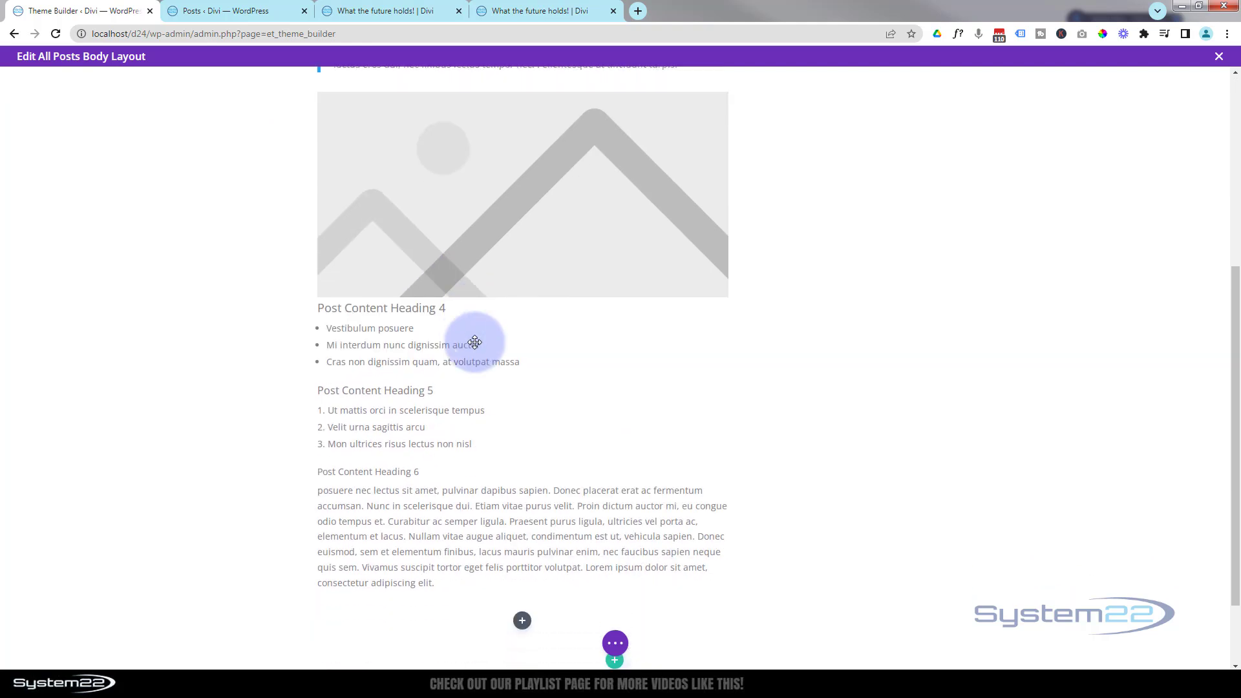
scroll(475, 342, down, 2)
scroll(475, 342, up, 7)
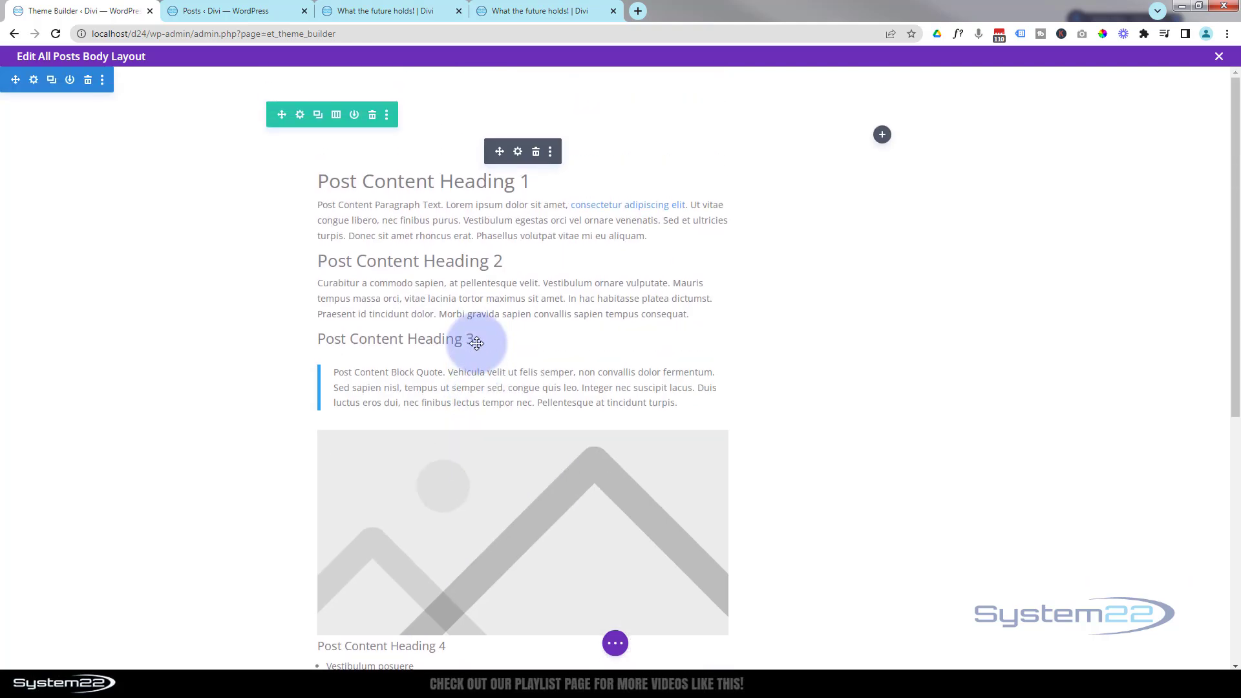
View the live 'What the future holds!' post
click(381, 11)
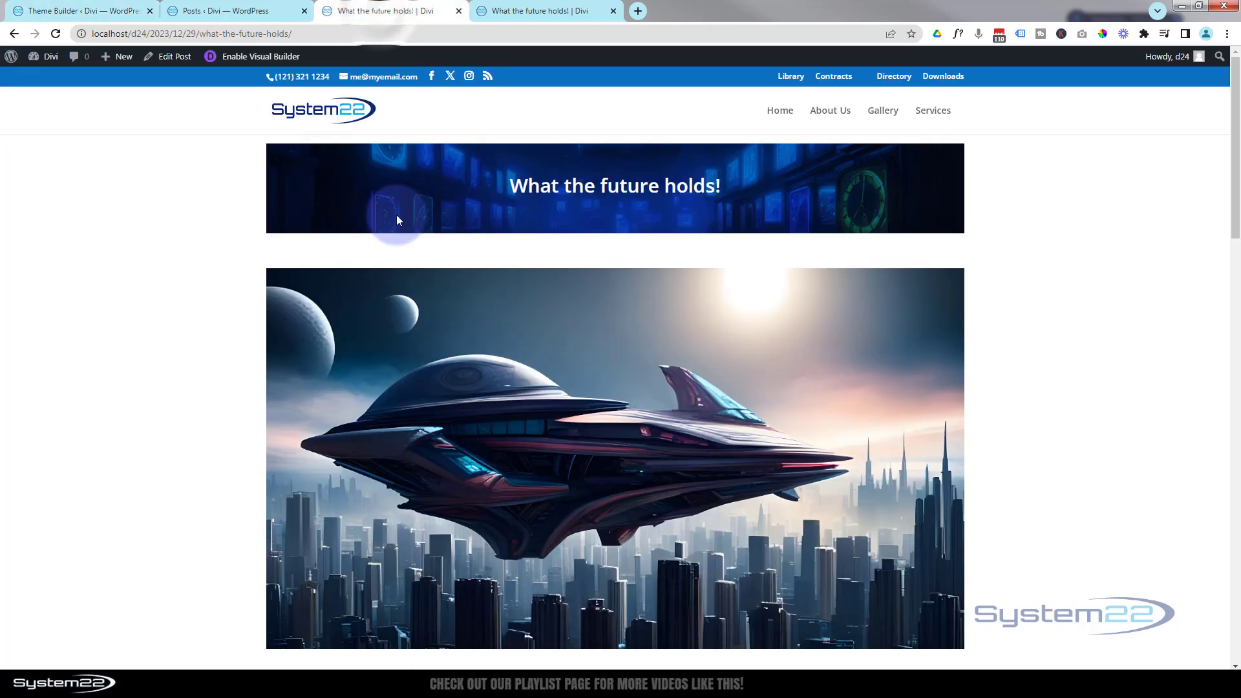
scroll(401, 286, down, 7)
scroll(374, 368, up, 2)
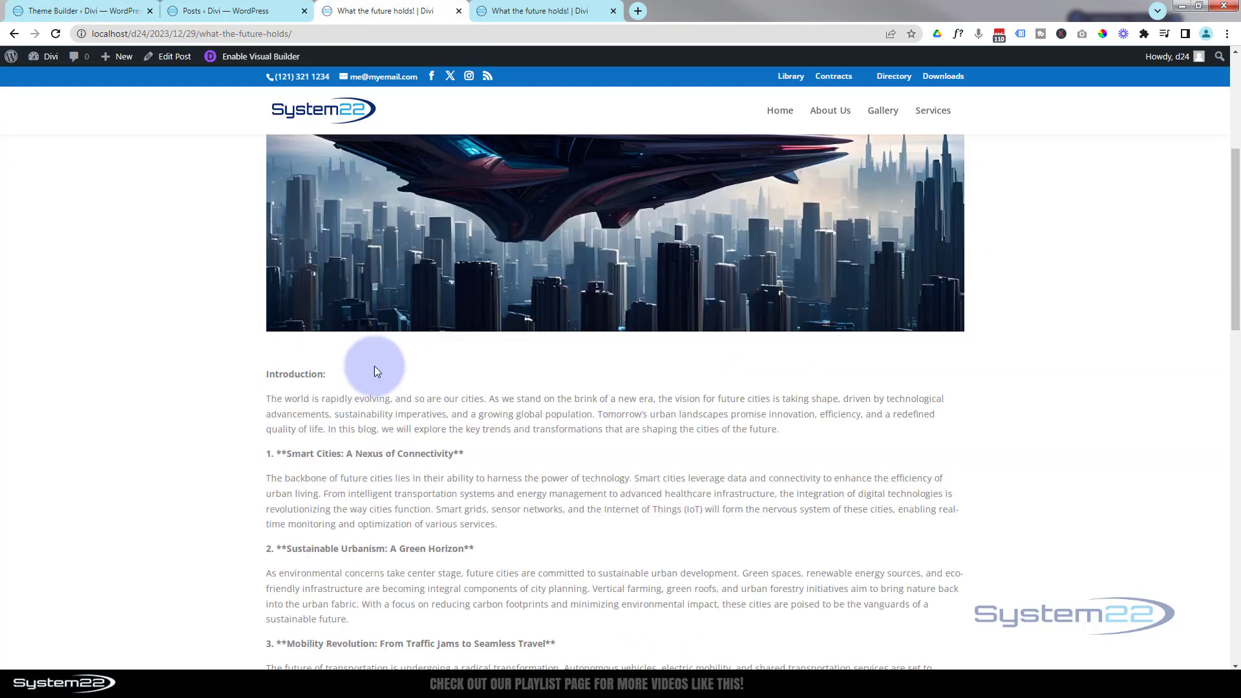
scroll(376, 366, up, 5)
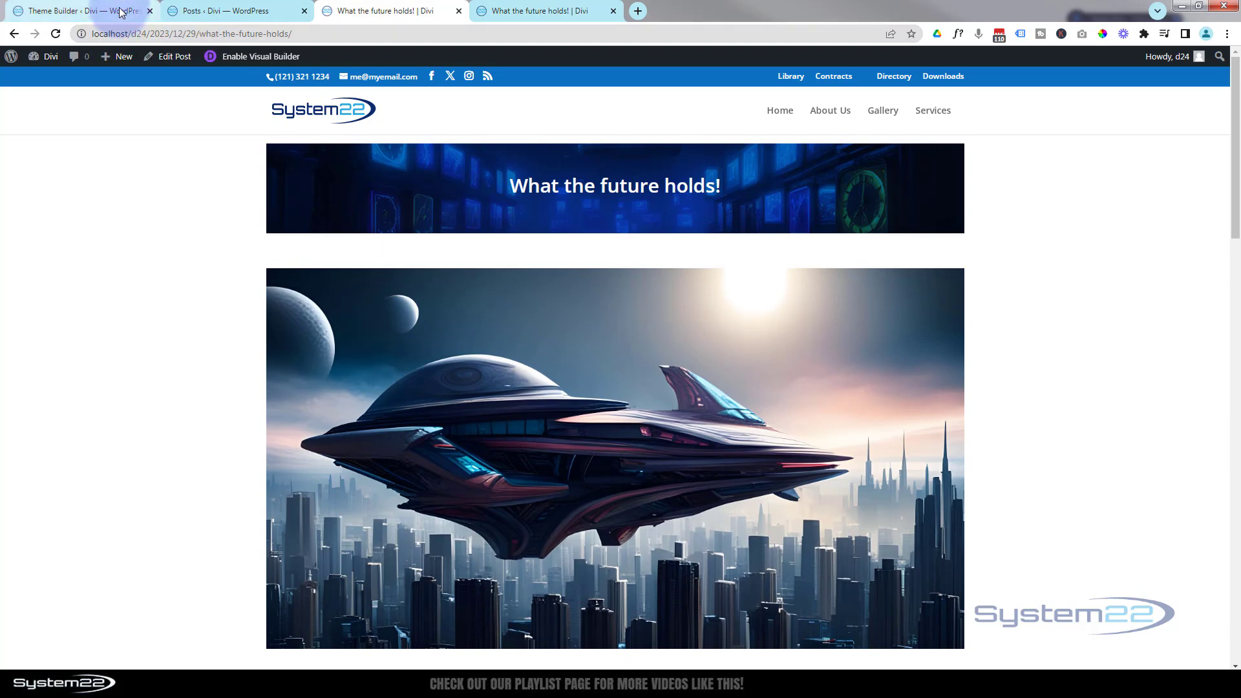
Add the saved Blue Title module to the right column of the All Posts body
click(121, 13)
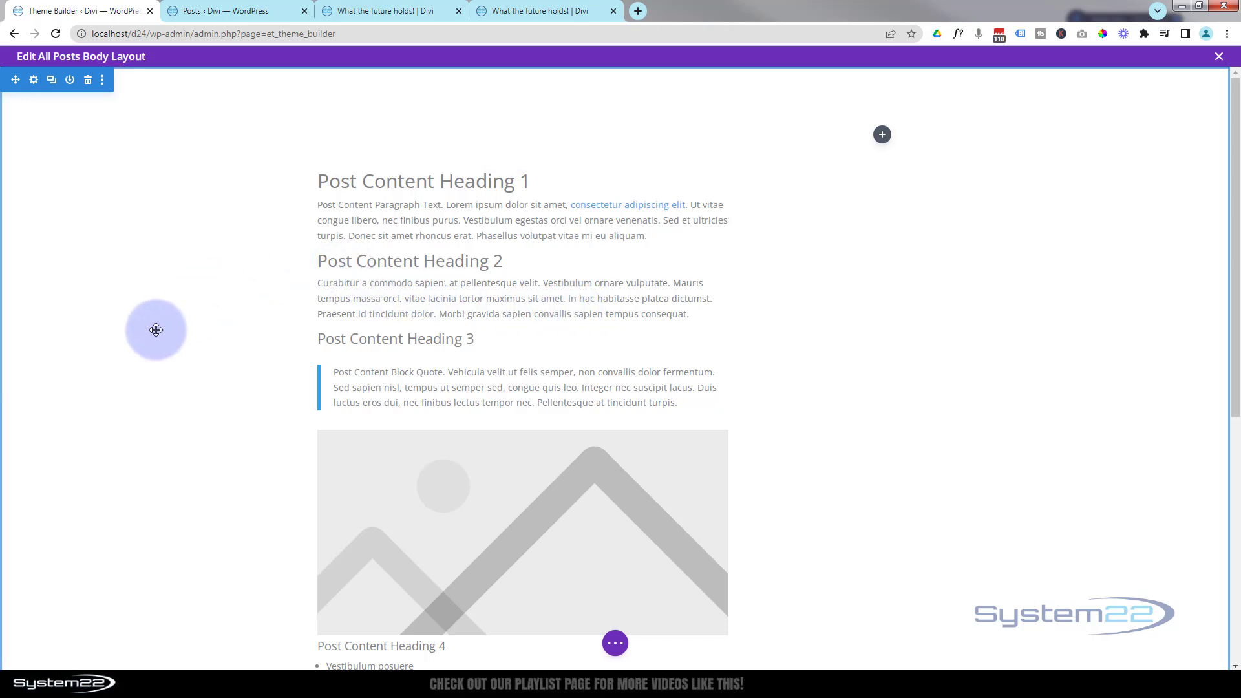
click(883, 136)
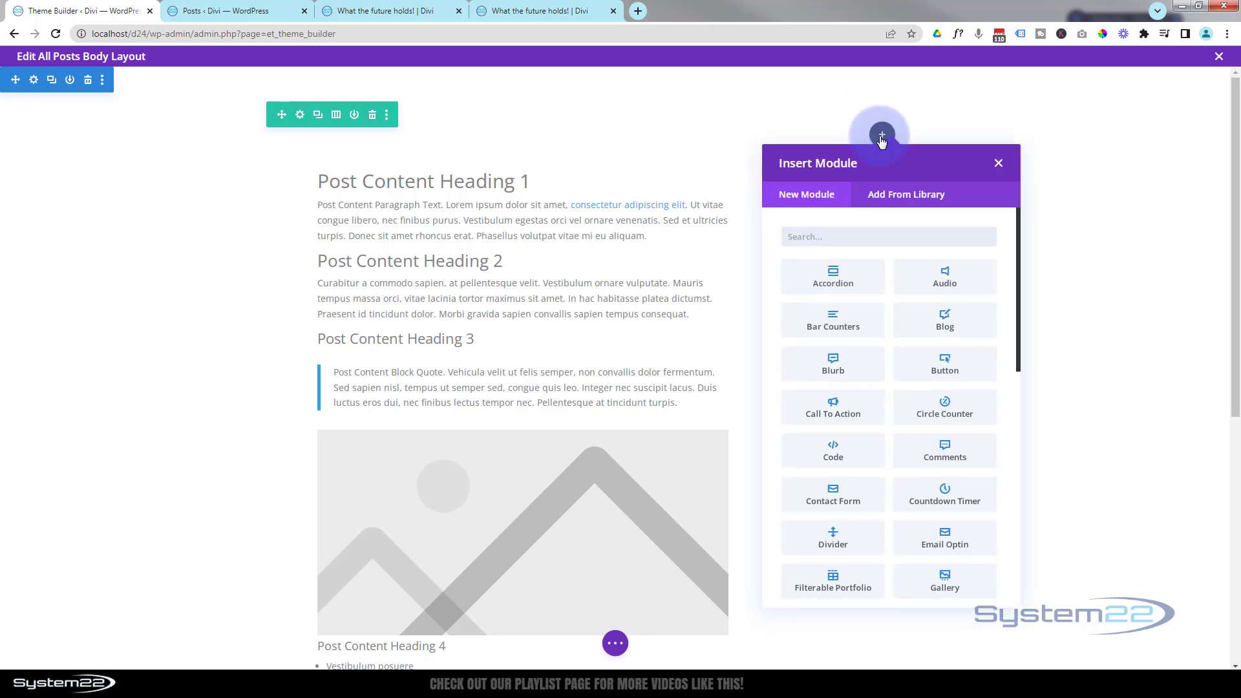
click(911, 195)
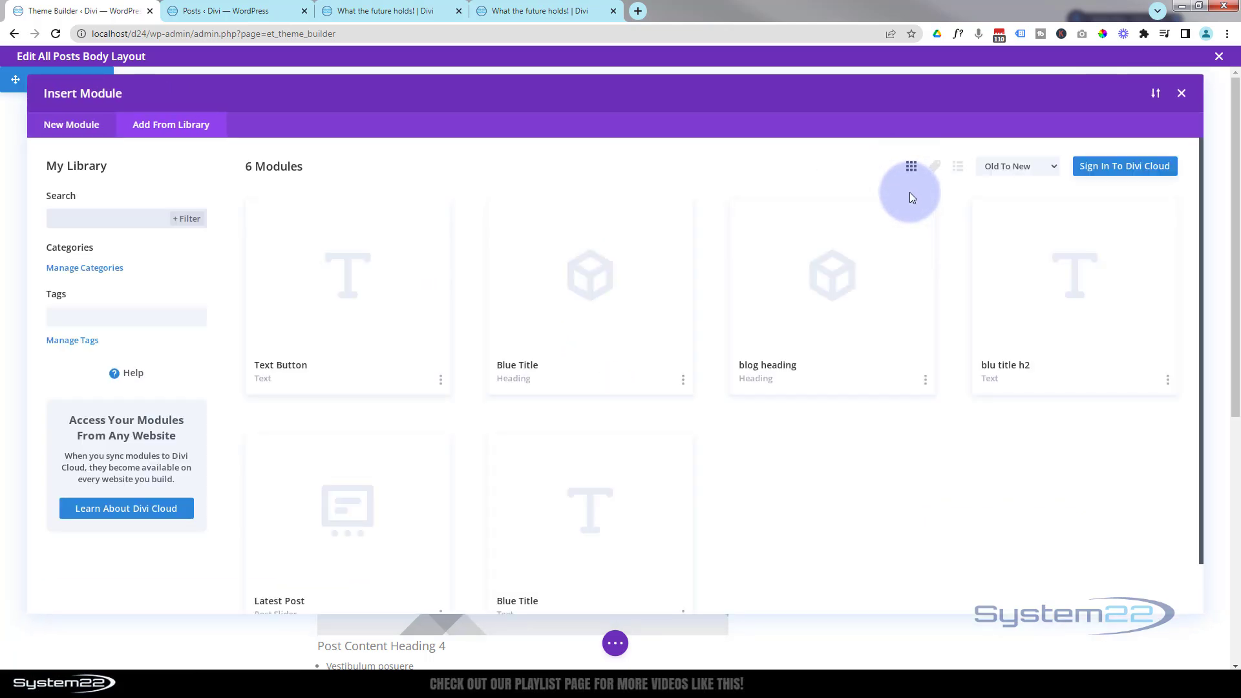
scroll(847, 258, down, 1)
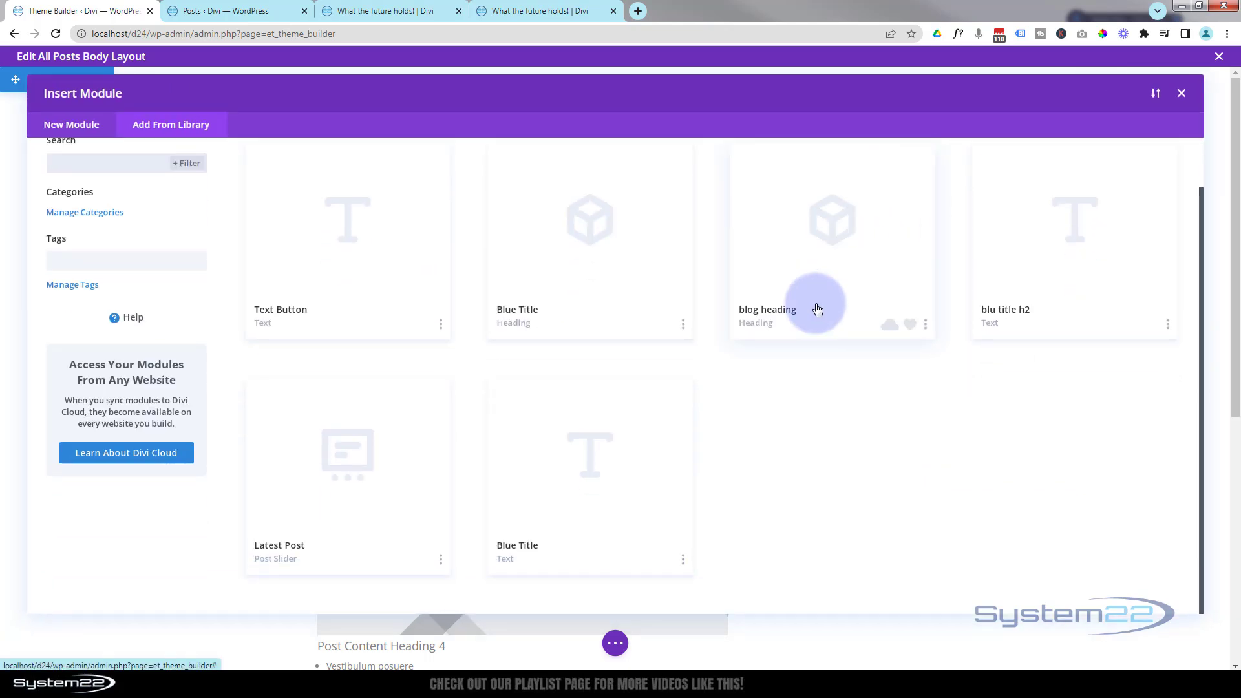
click(590, 479)
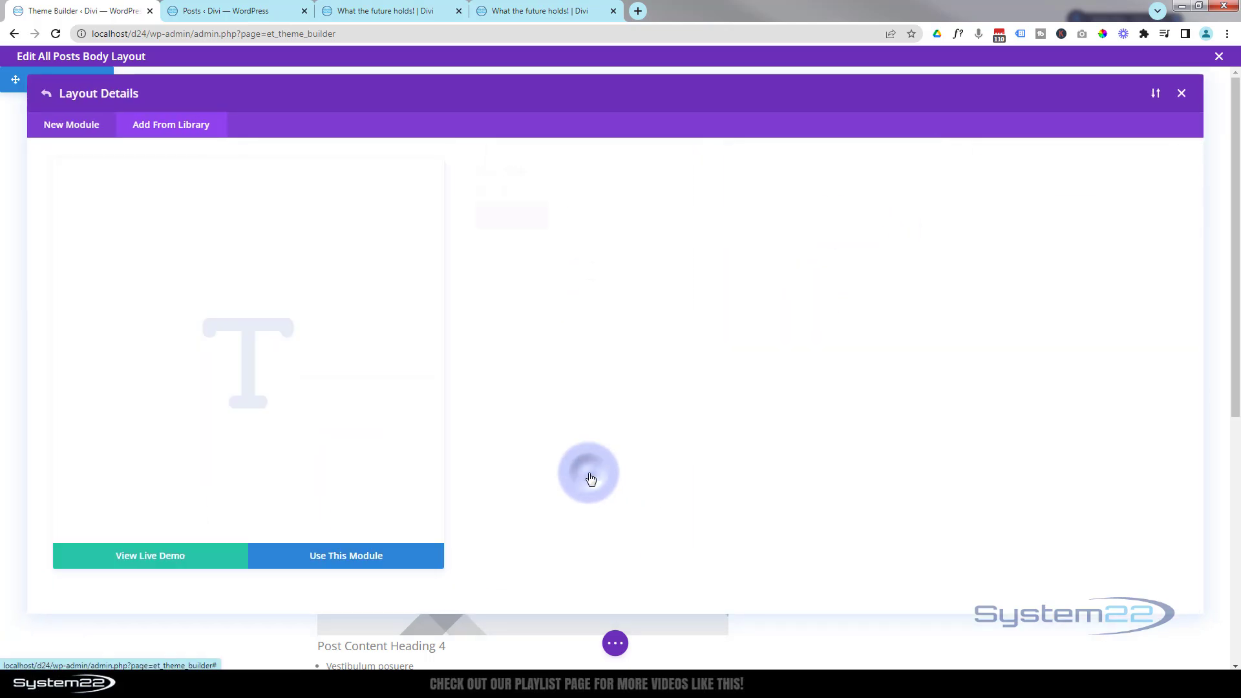
click(377, 557)
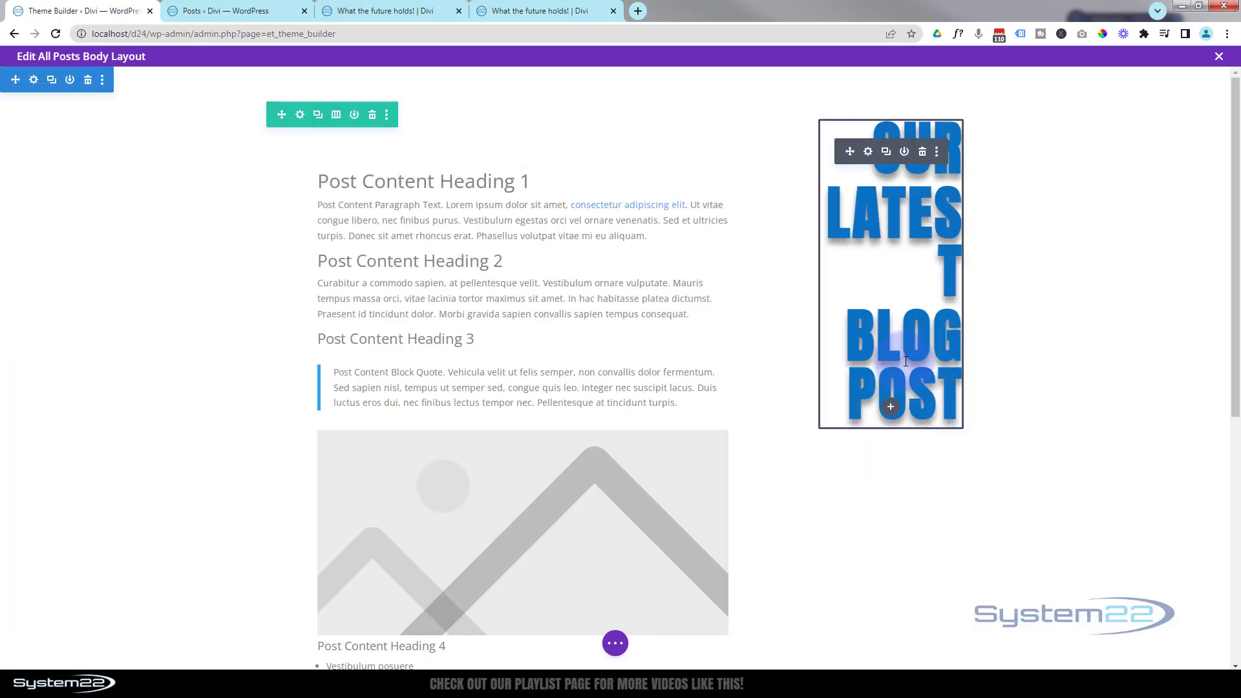
Reduce the heading text size from 90px to 76px and save
click(868, 153)
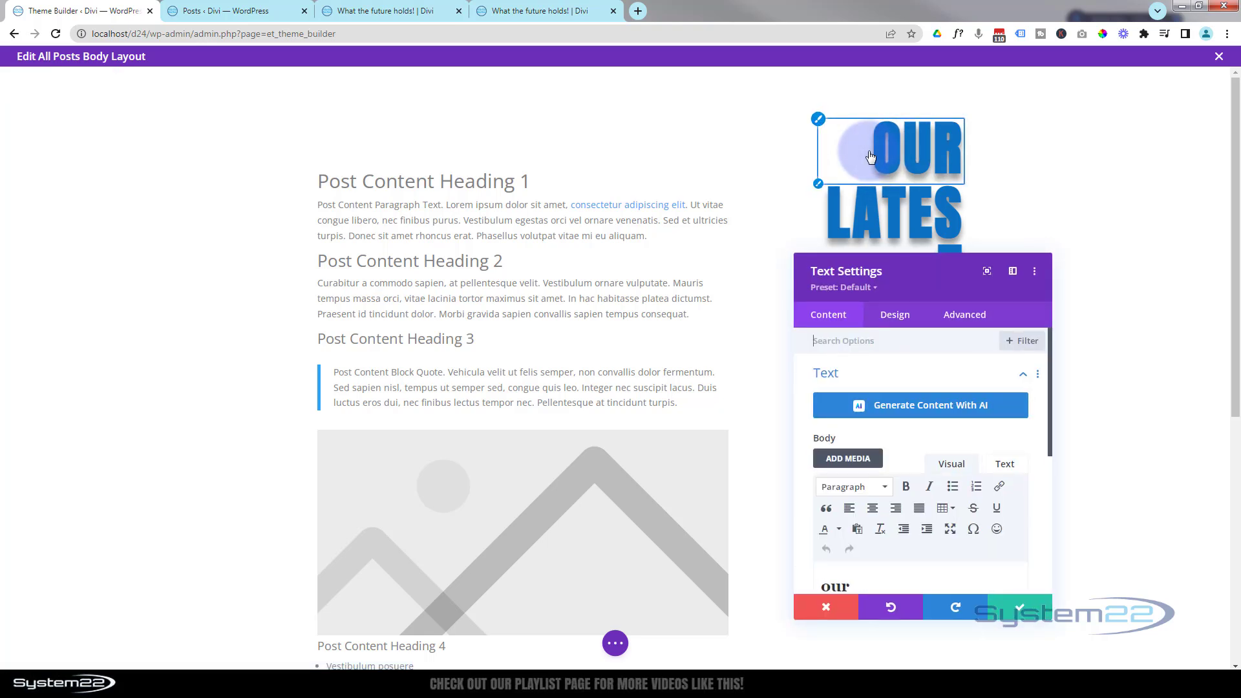
click(819, 120)
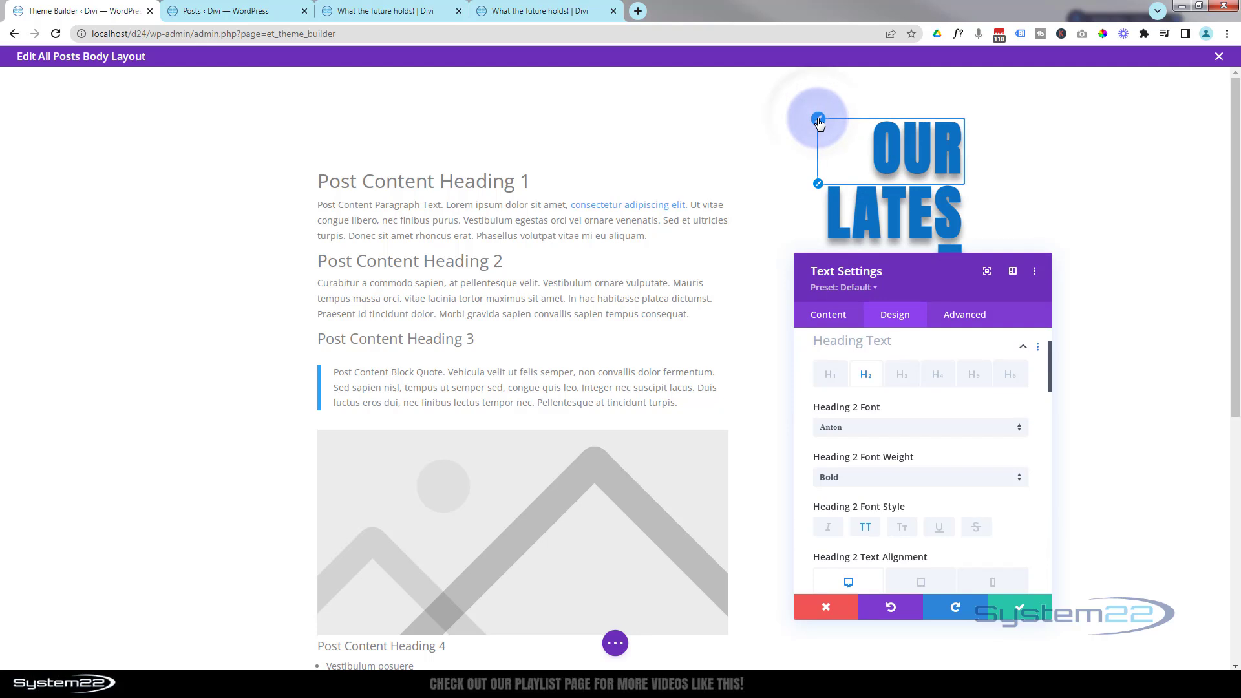
drag(913, 276, 628, 156)
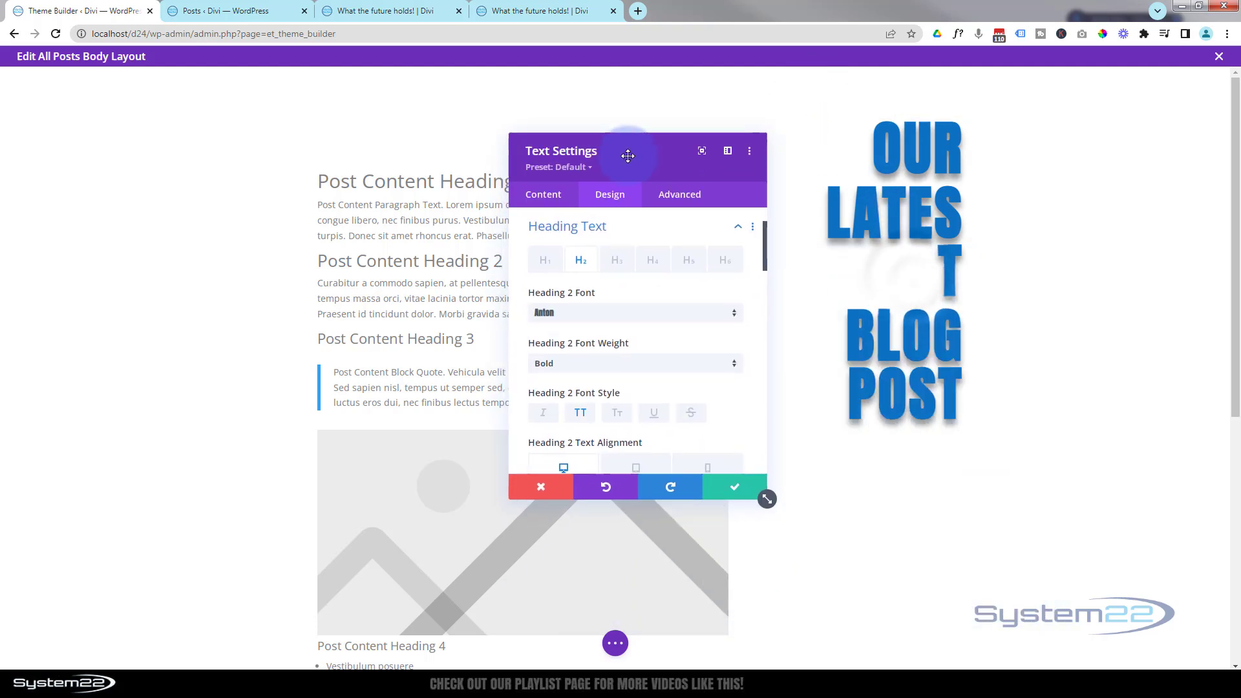
scroll(659, 259, down, 6)
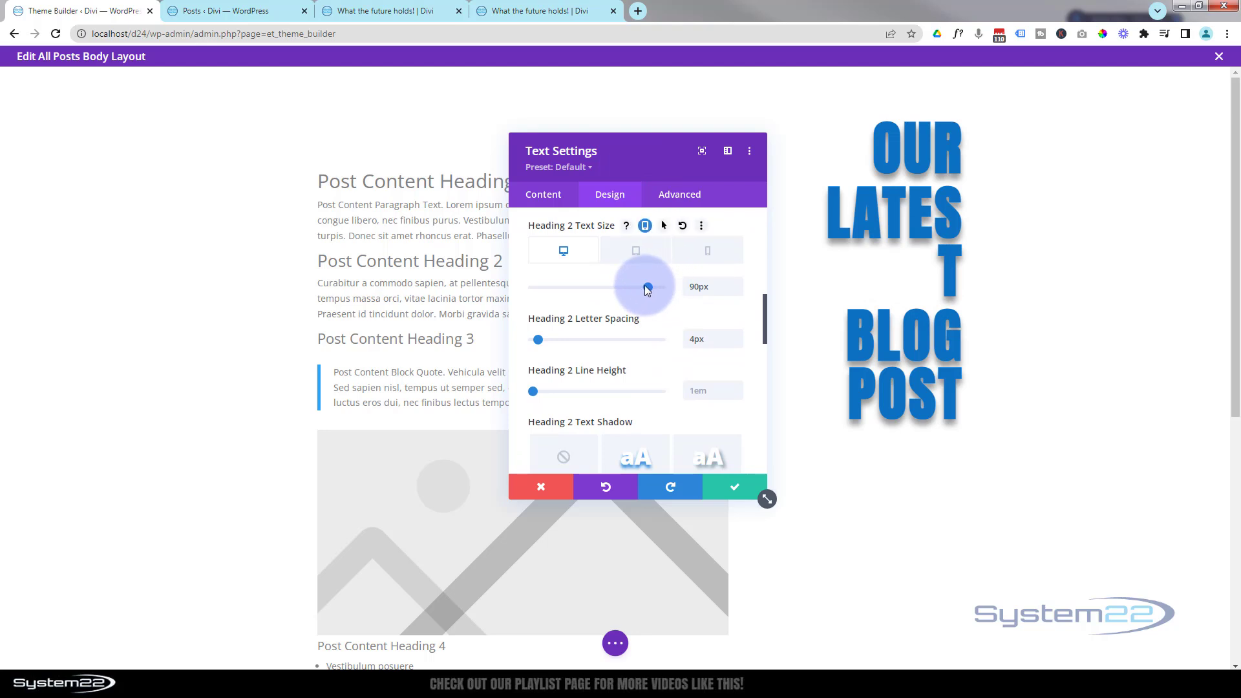
drag(648, 289, 631, 287)
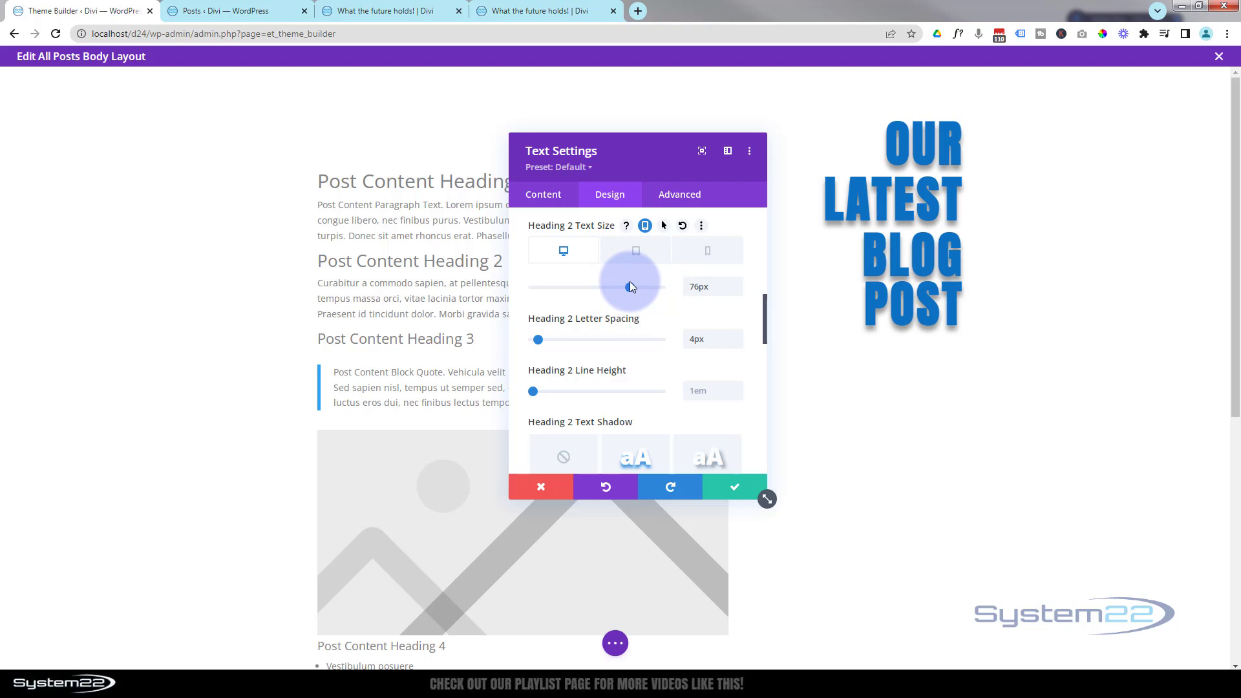
click(734, 492)
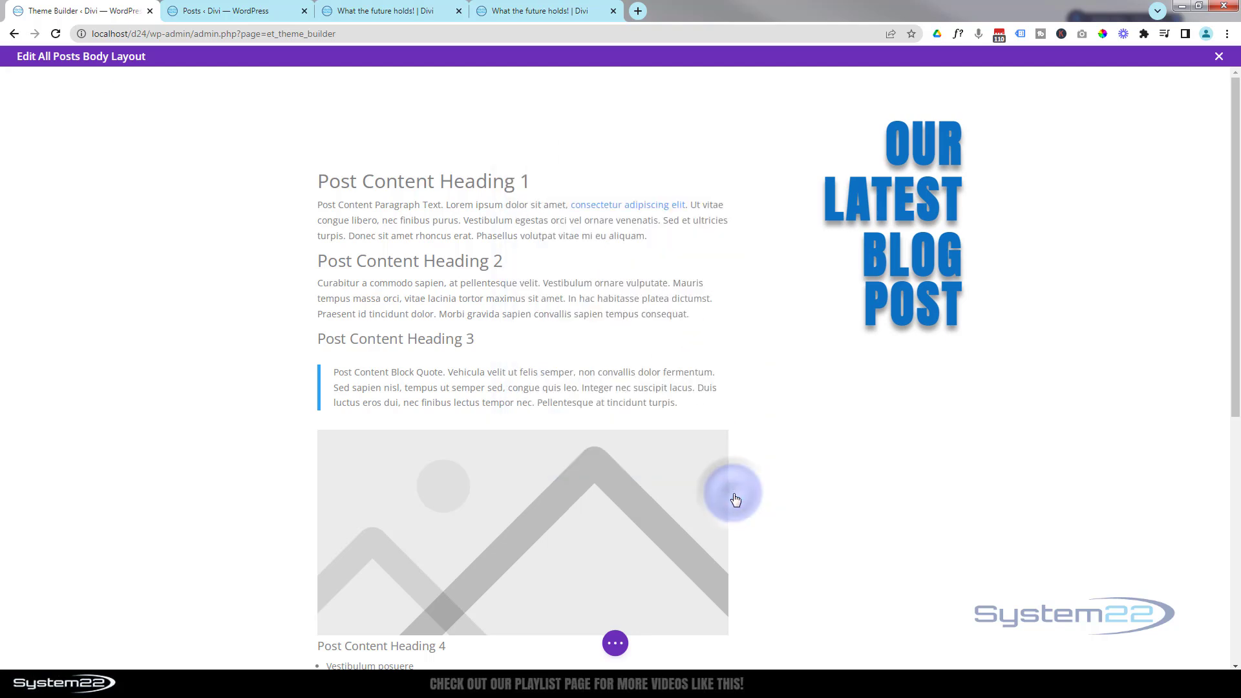
Insert the saved Latest Post module below the 'OUR LATEST BLOG POST' heading
click(892, 314)
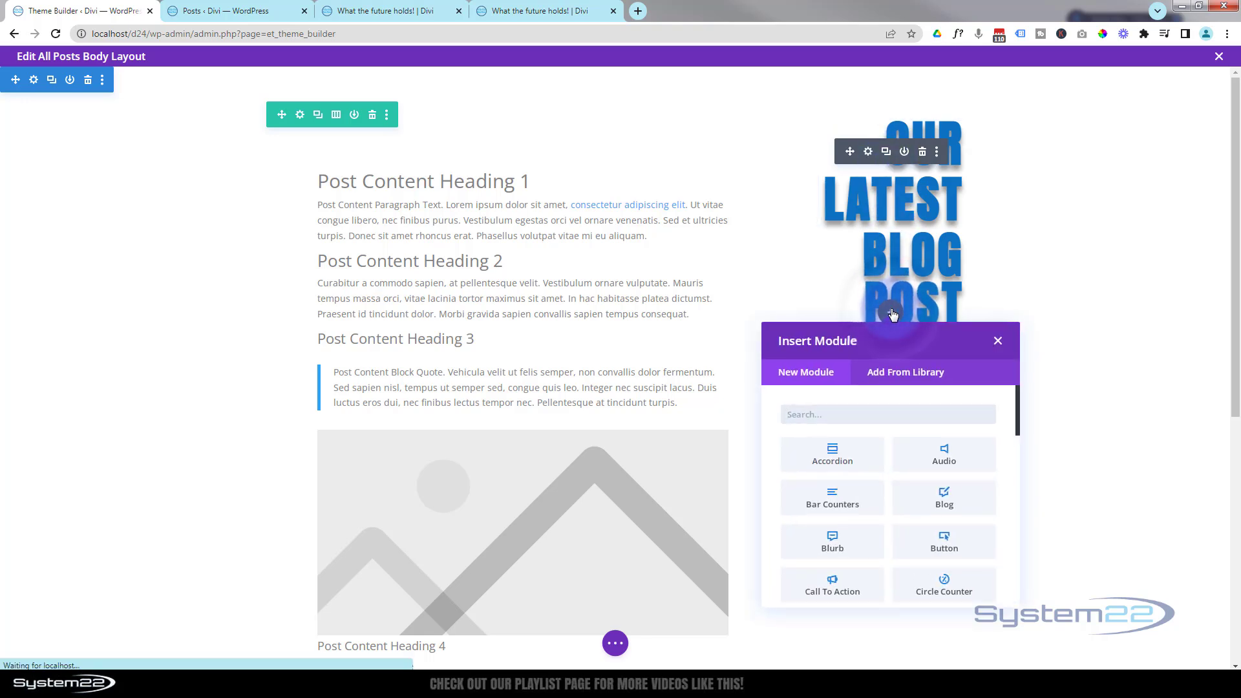
click(916, 379)
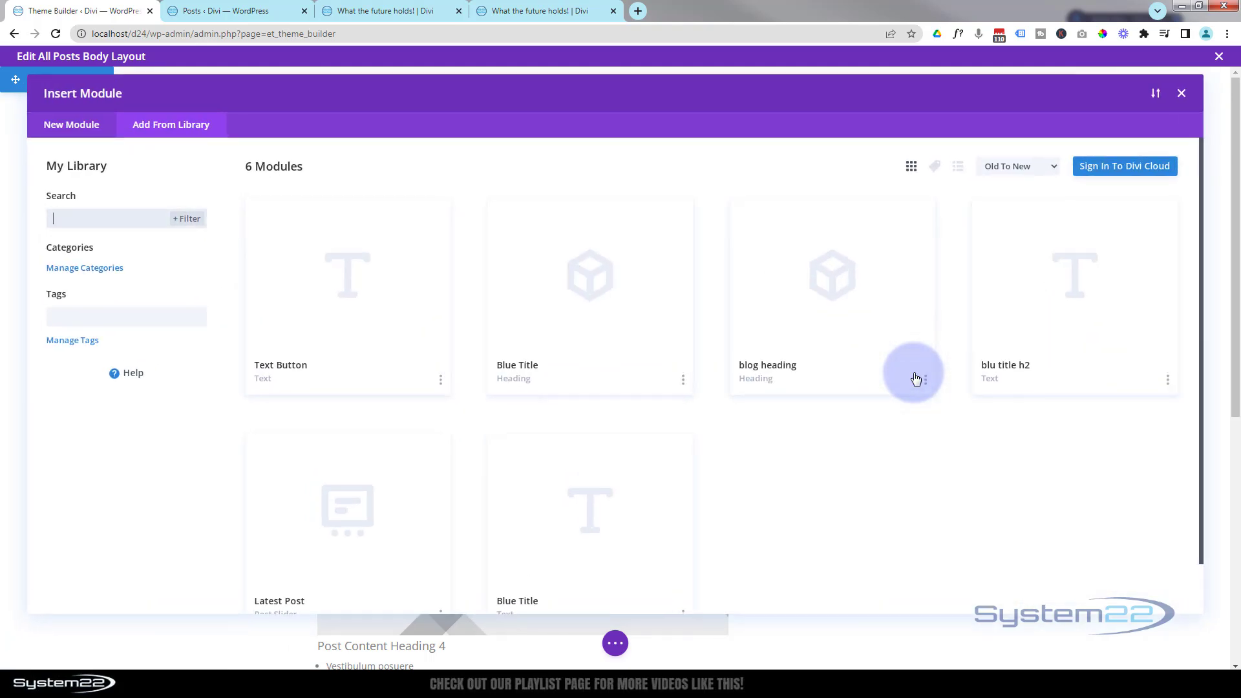
click(351, 516)
click(344, 546)
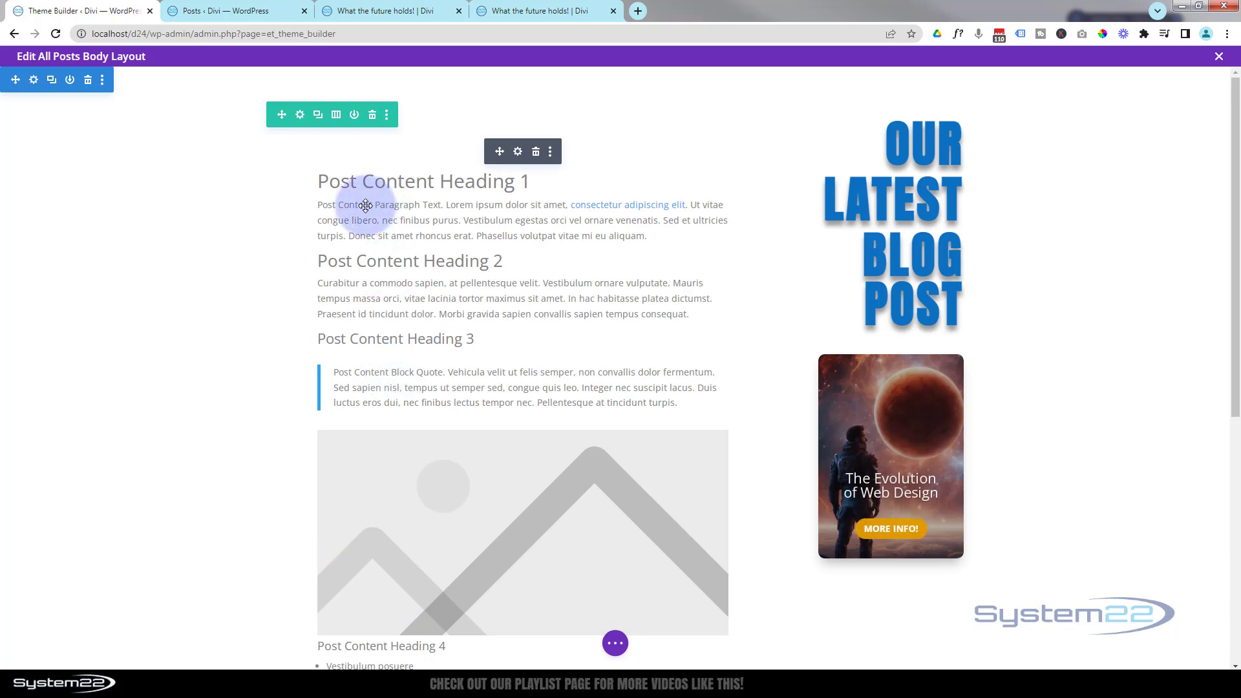
Add the saved Email Optin section 'JOIN FOR LATEST UPDATES' below the post content
scroll(601, 443, down, 5)
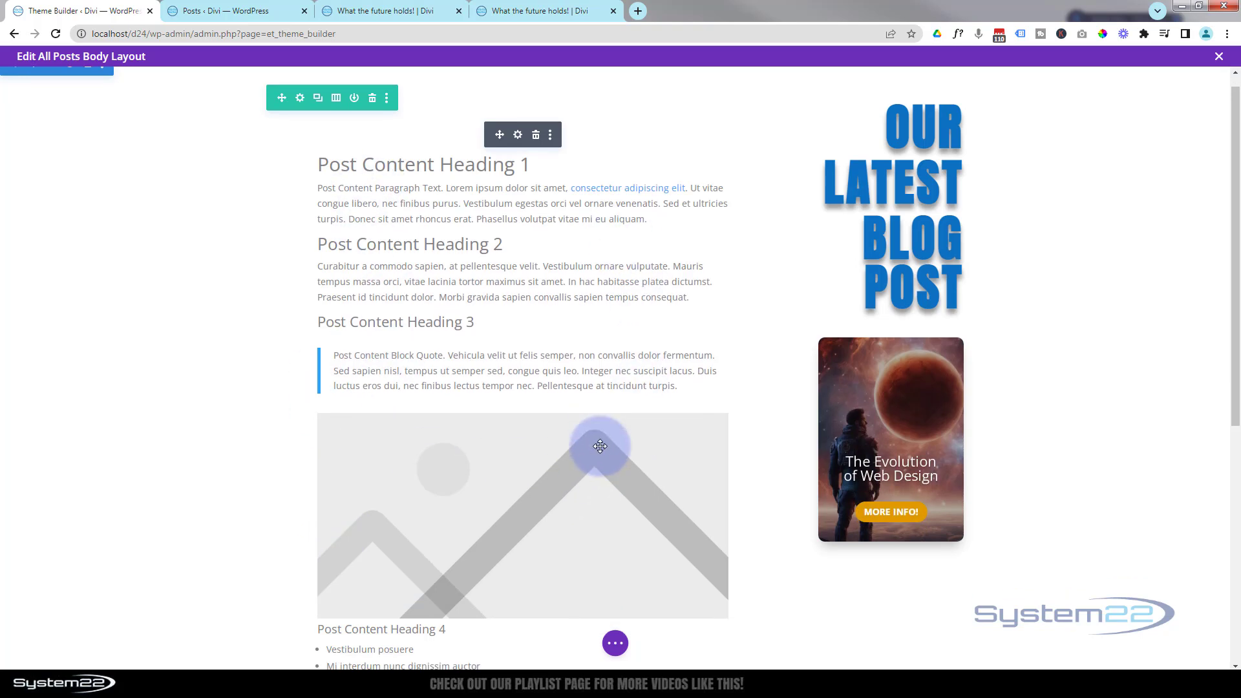
scroll(601, 445, down, 1)
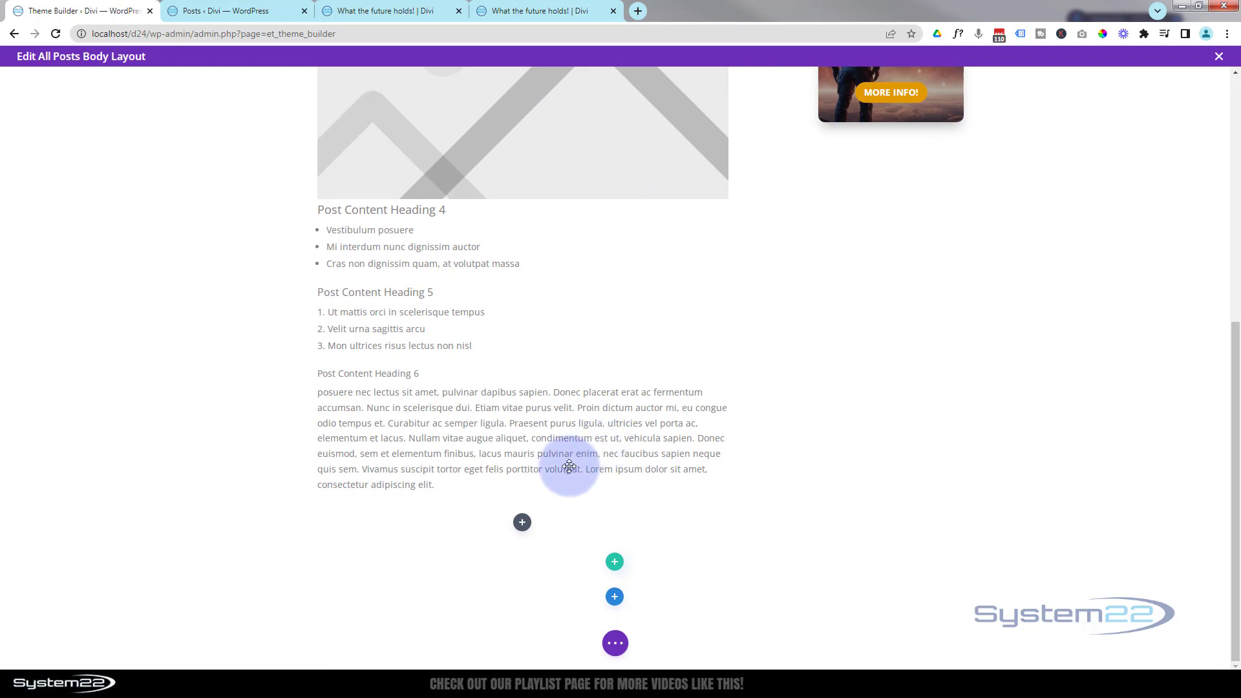
click(614, 598)
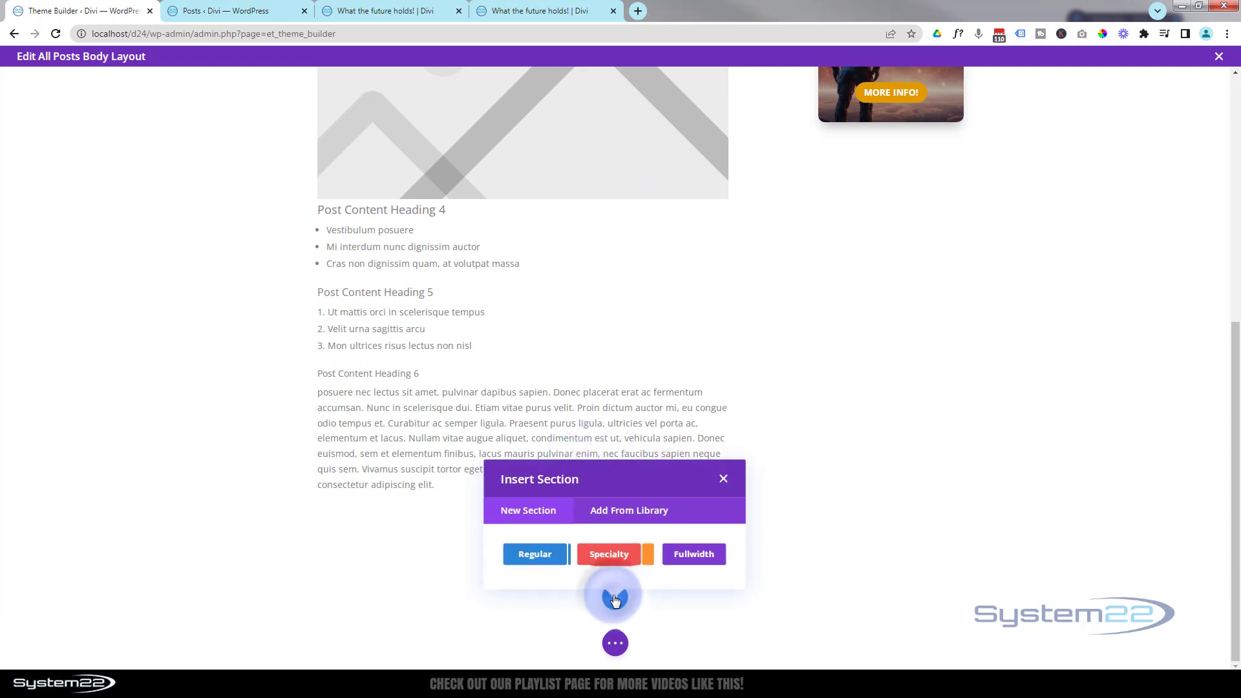
click(624, 513)
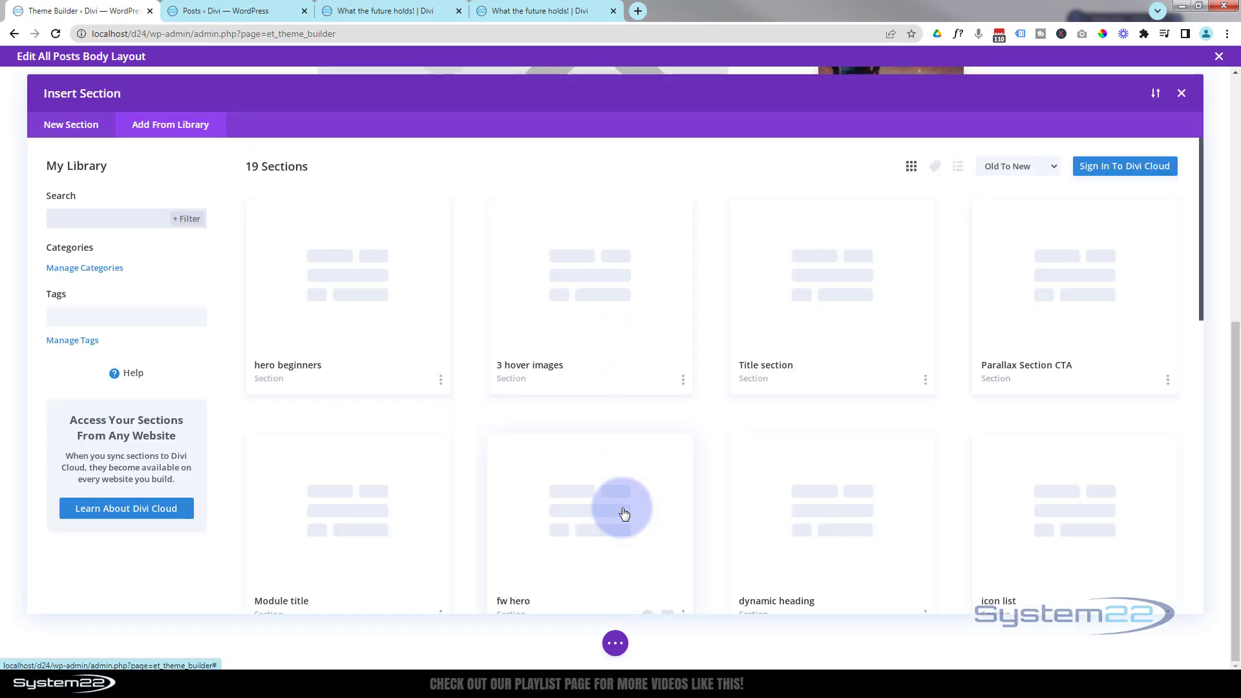
scroll(625, 514, down, 10)
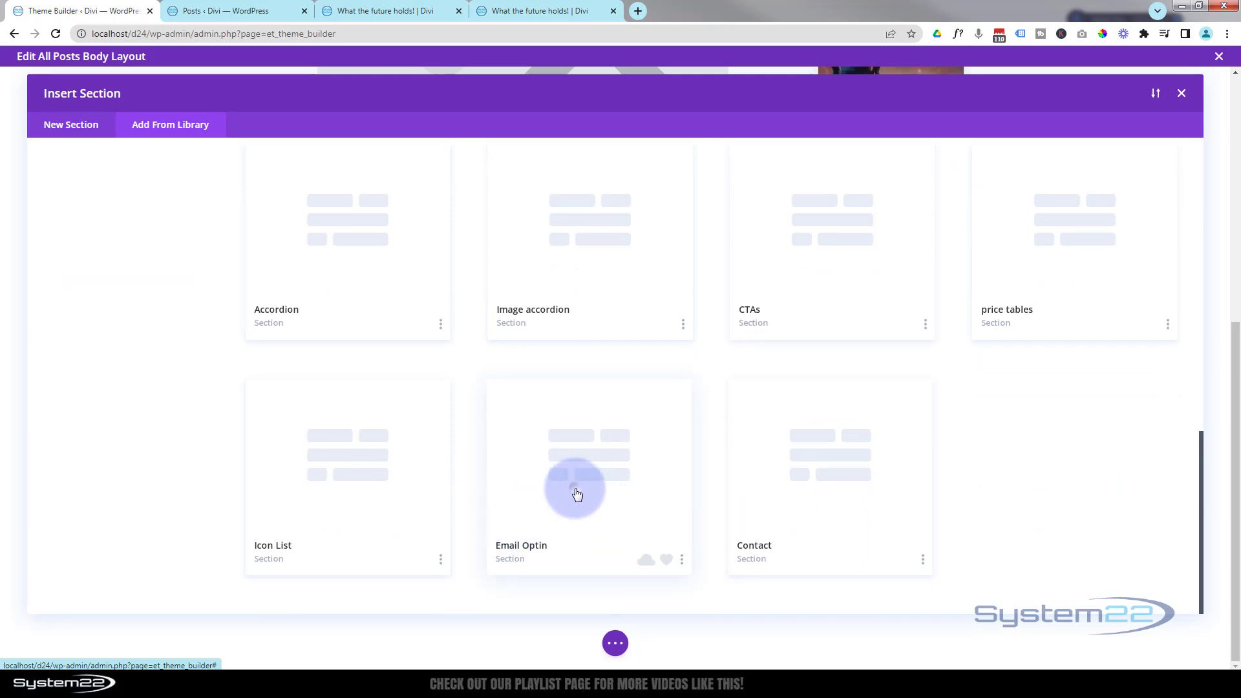
click(577, 495)
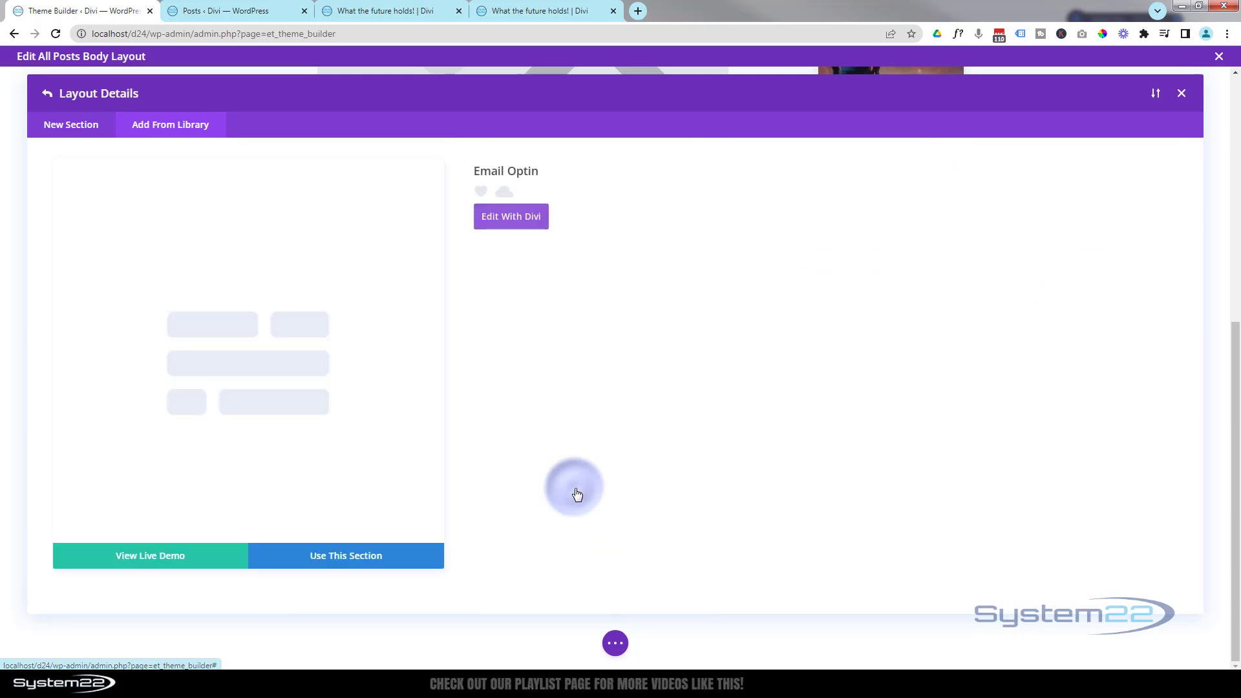
click(381, 556)
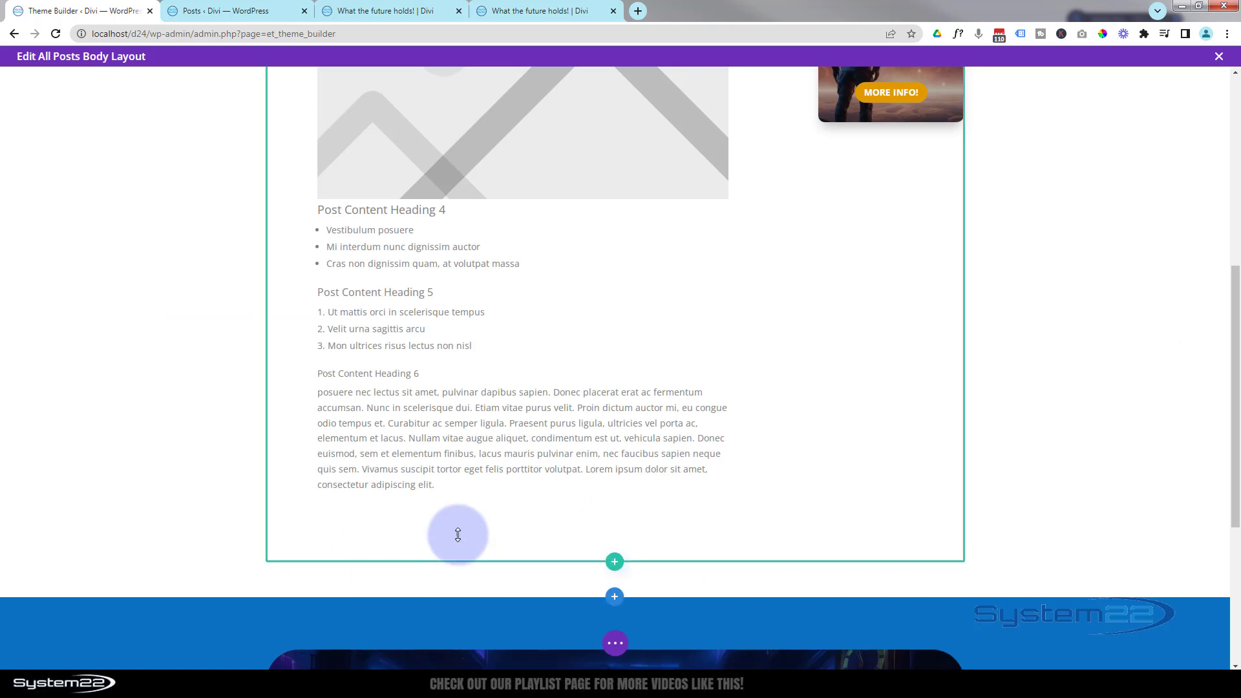
scroll(823, 448, down, 5)
mouse_move(822, 448)
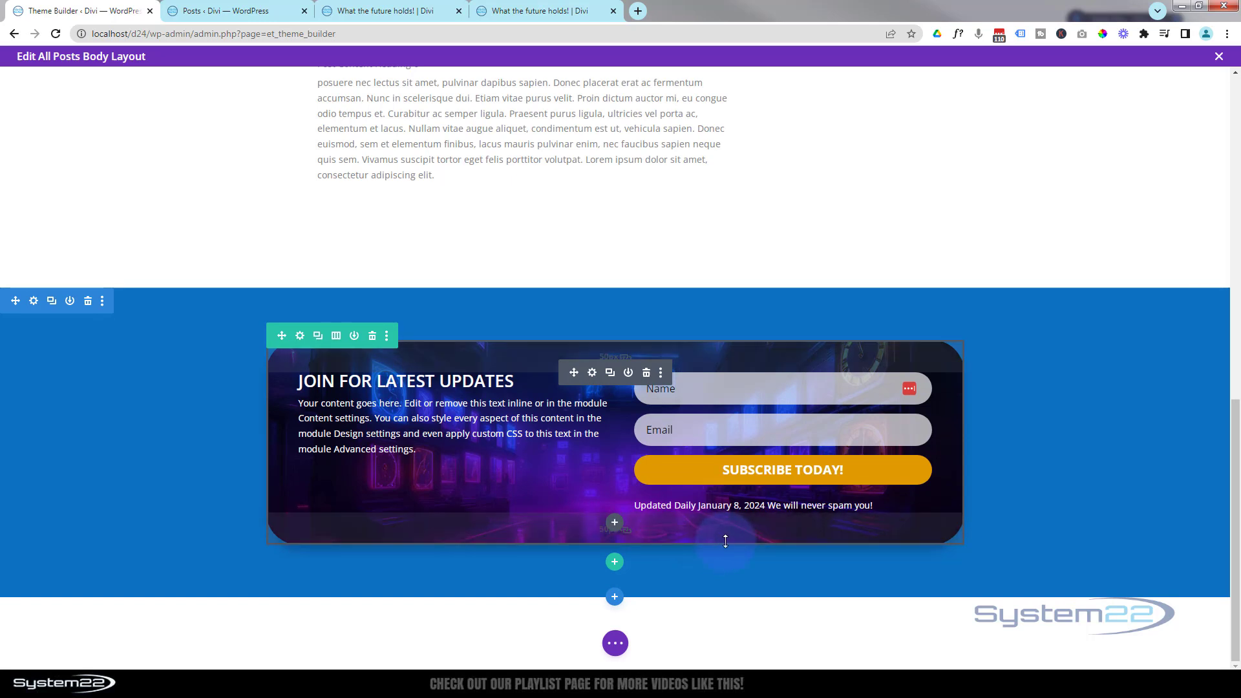
Insert the saved Contact section 'REACH OUT!' below the Email Optin block
click(614, 601)
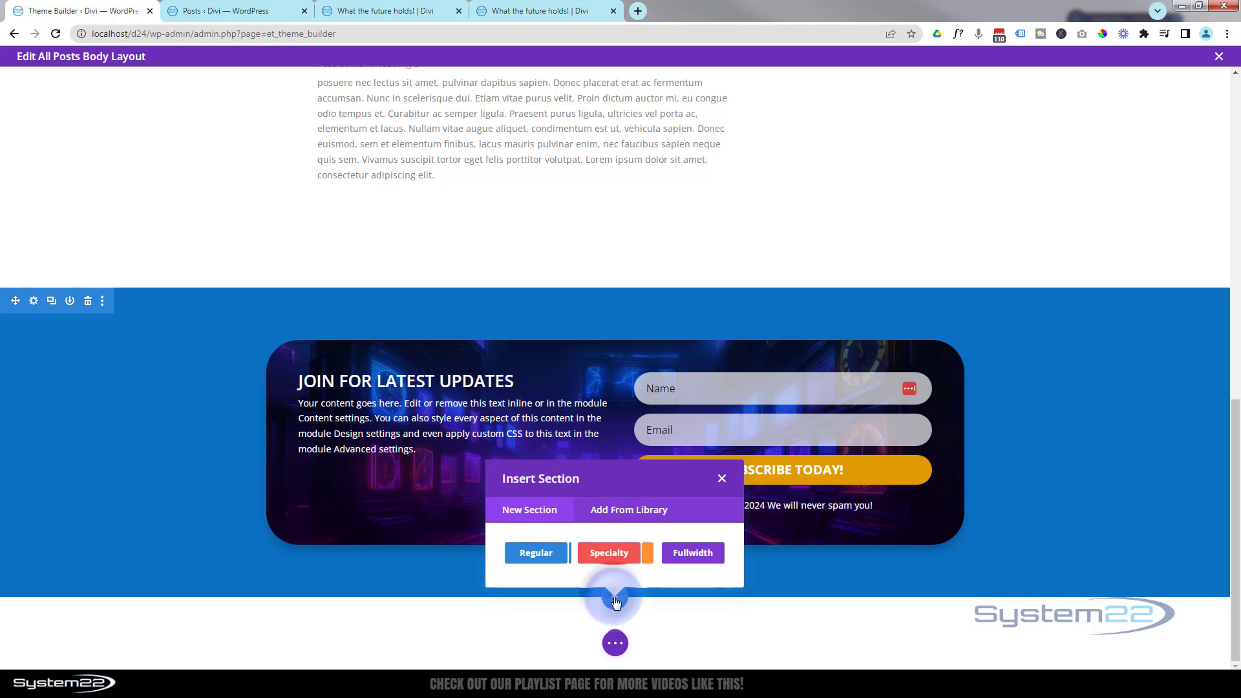
click(627, 515)
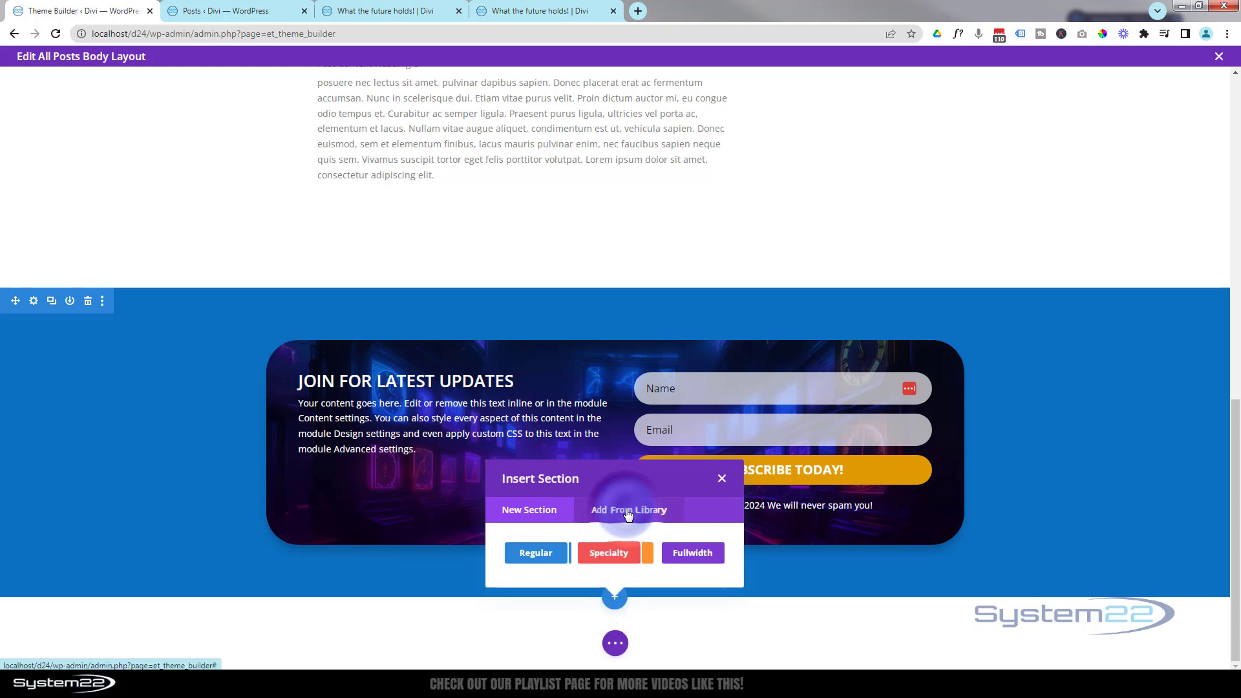
scroll(627, 515, down, 7)
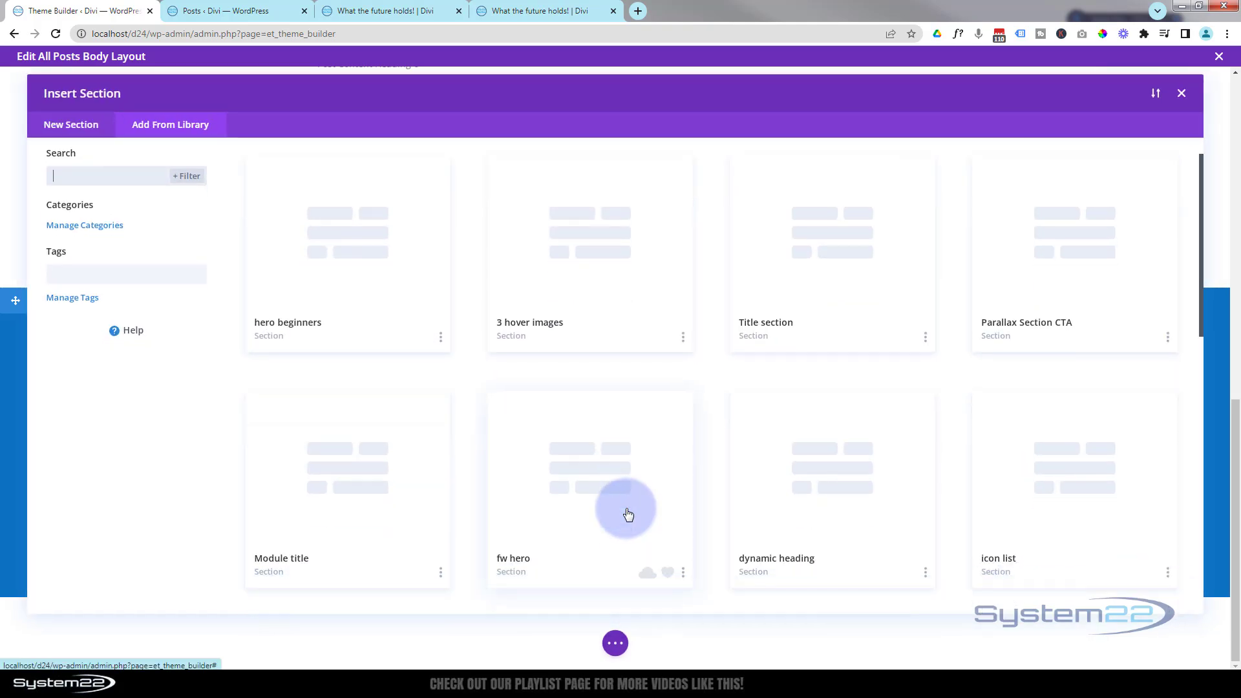
scroll(628, 515, down, 5)
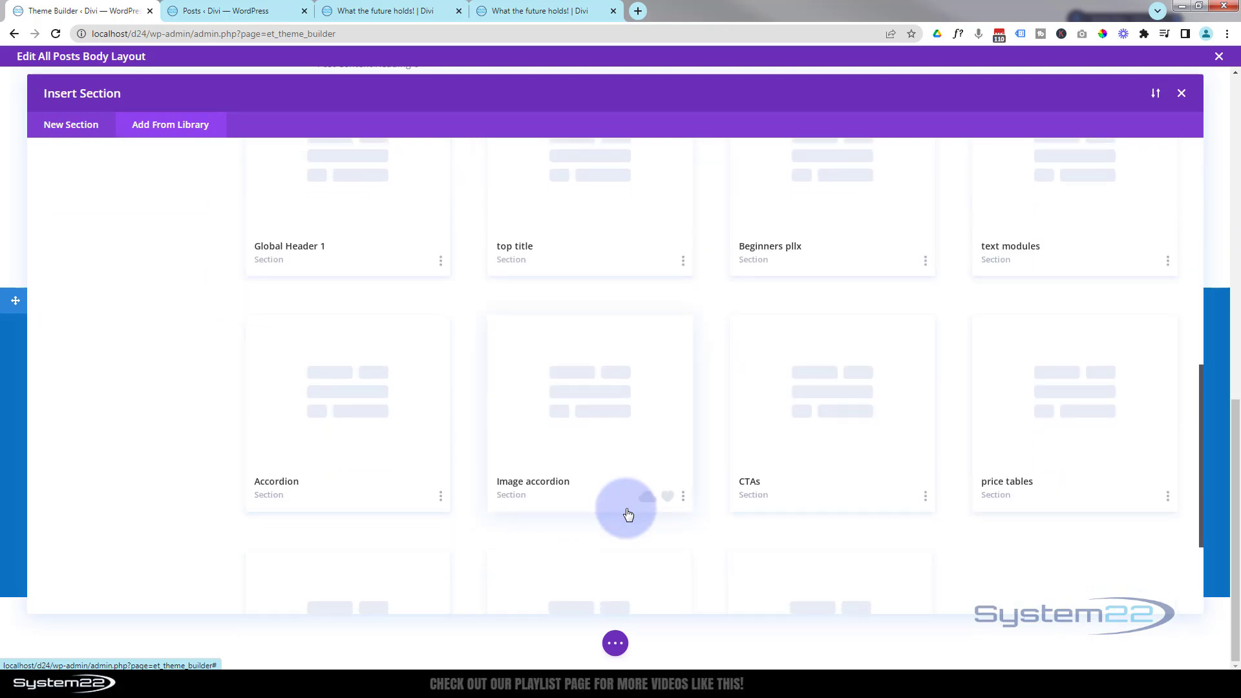
click(813, 497)
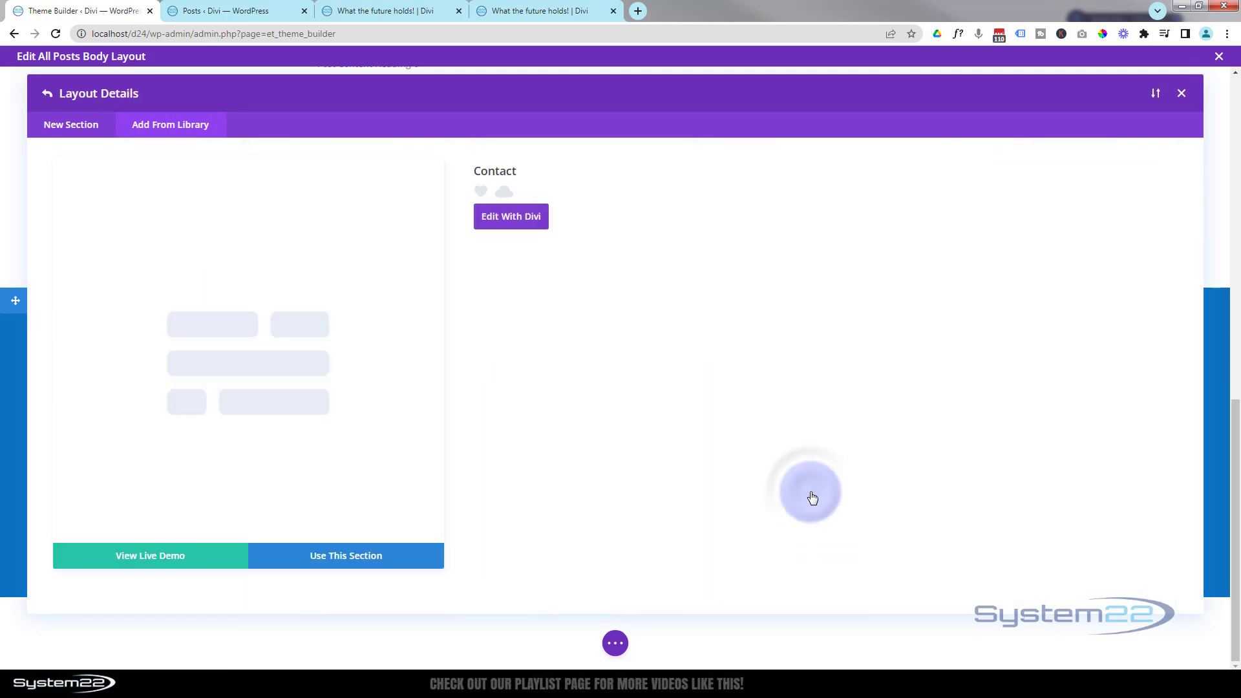
click(396, 560)
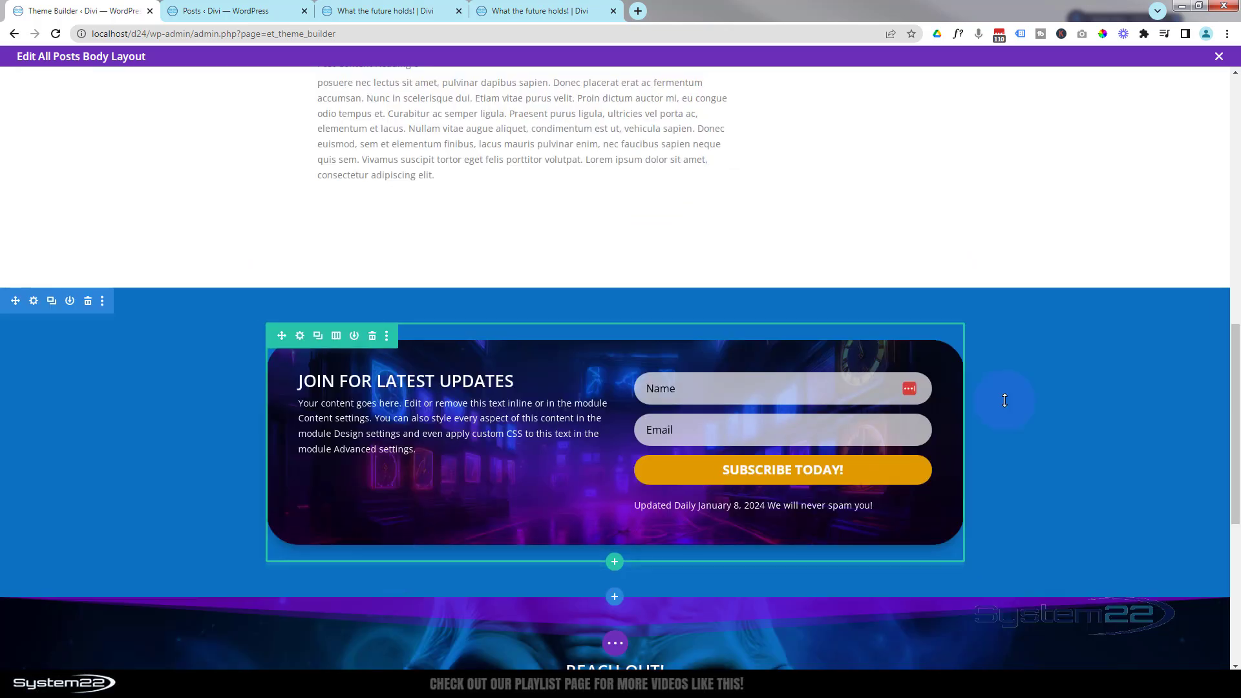
scroll(1071, 409, down, 6)
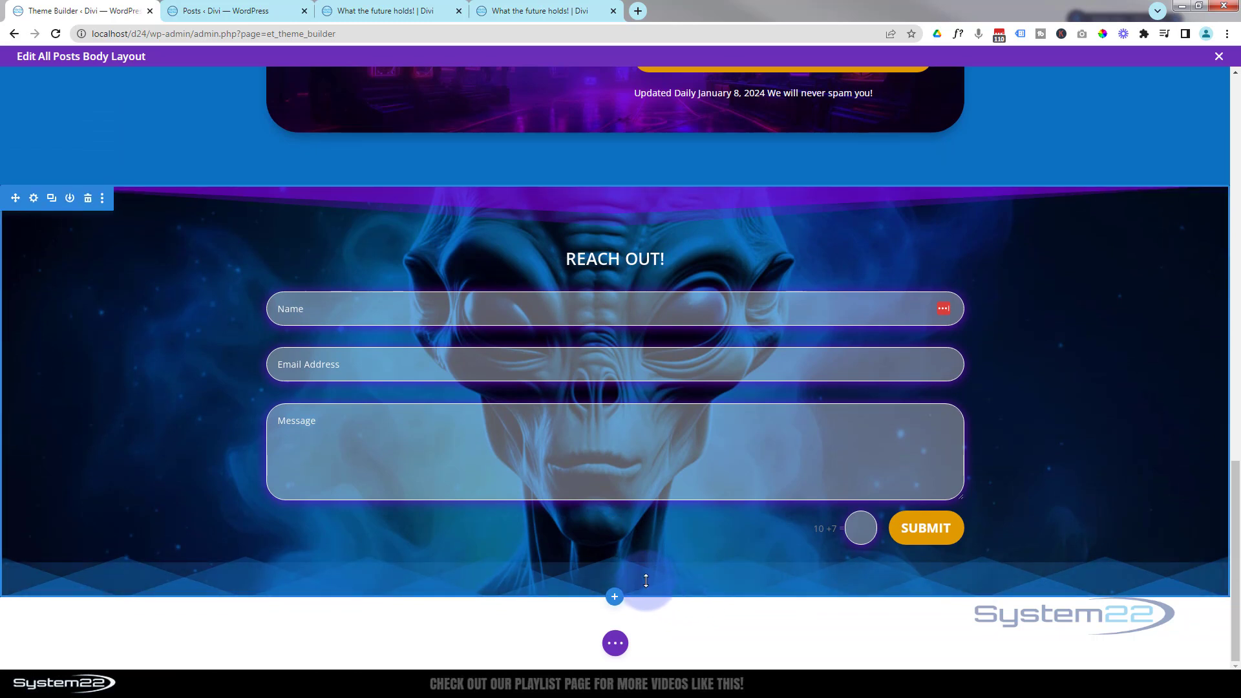
Insert the saved Icon List section beneath the 'REACH OUT!' contact section
click(615, 598)
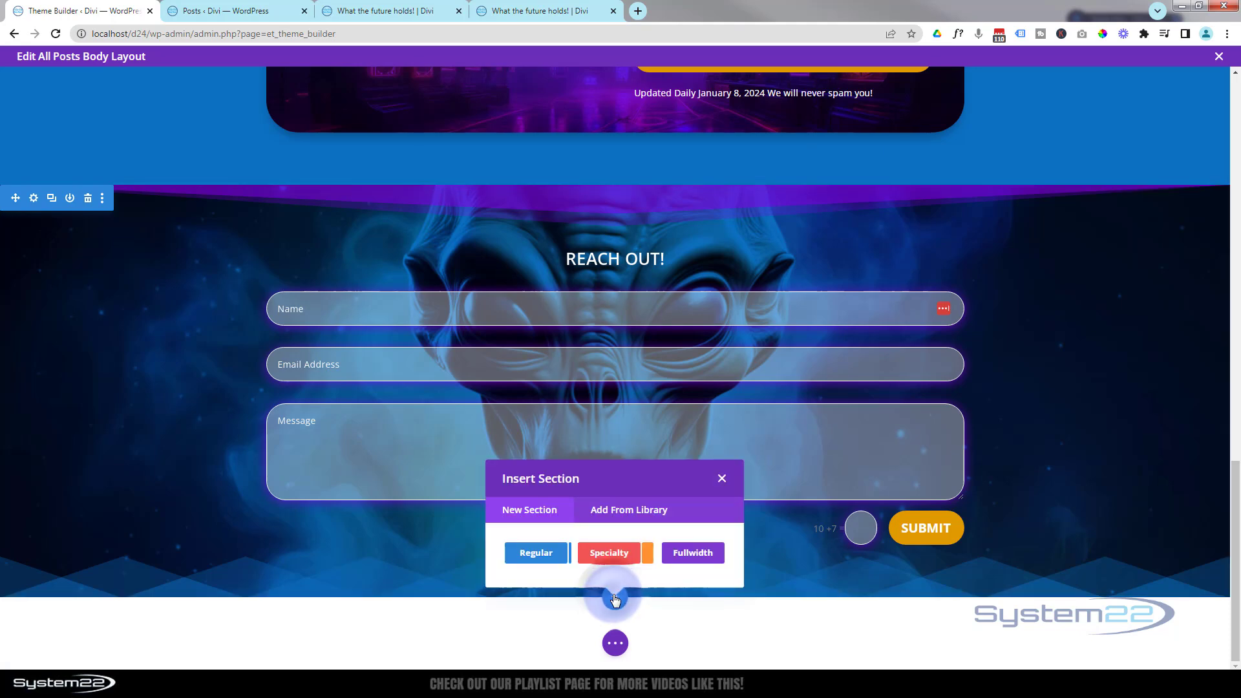
click(629, 511)
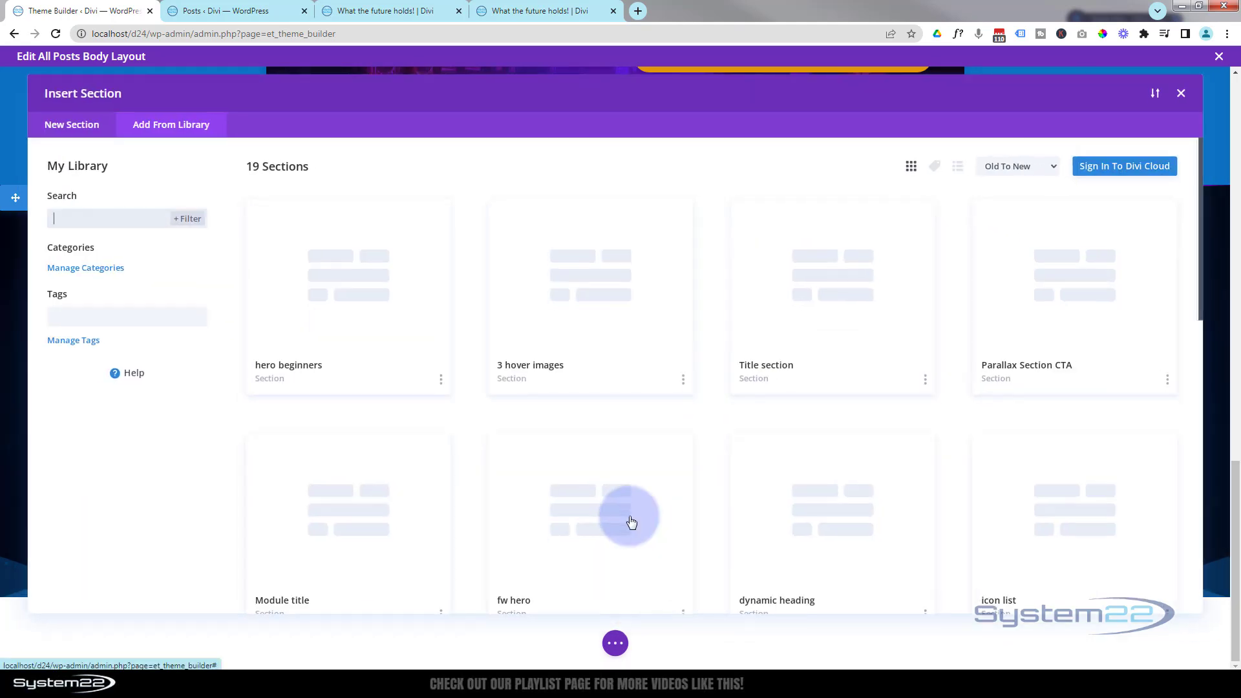
scroll(632, 522, down, 10)
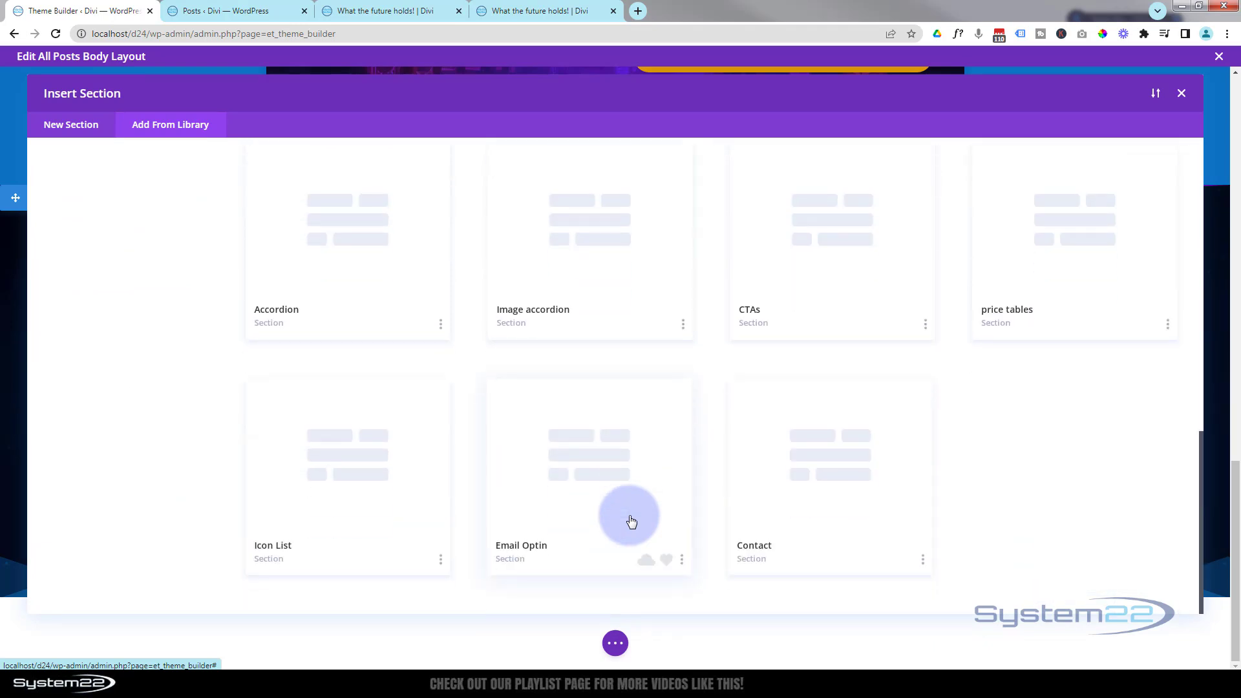
click(359, 470)
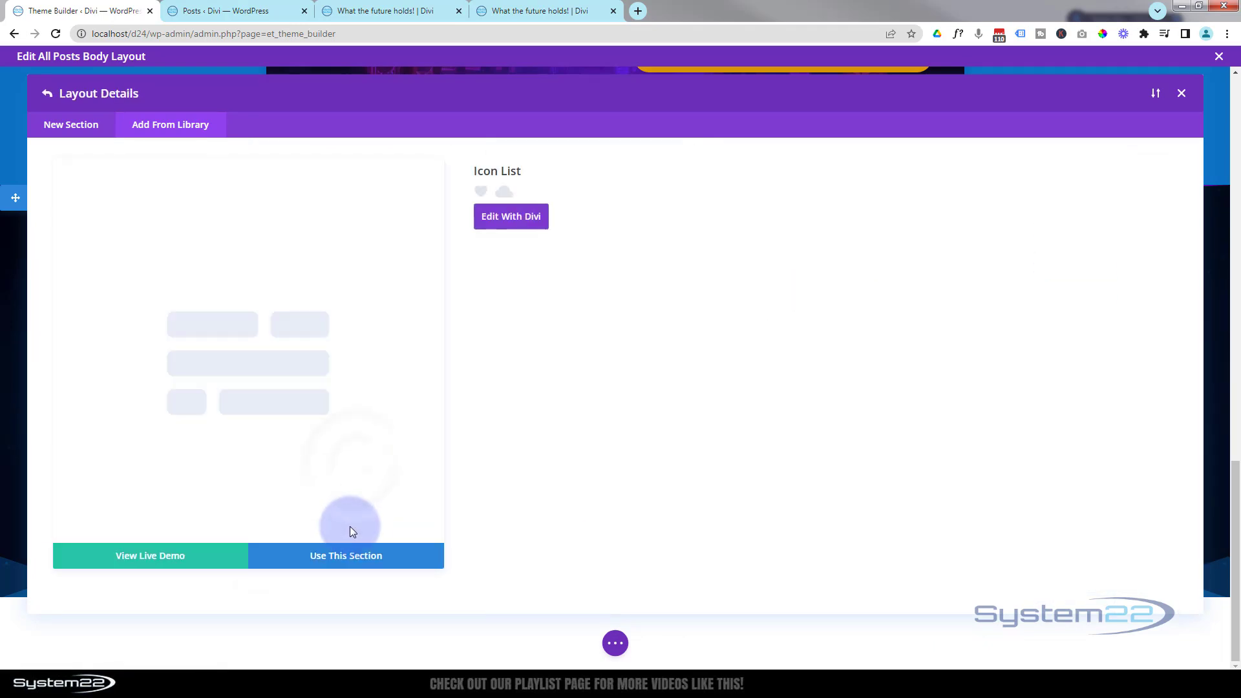
click(360, 562)
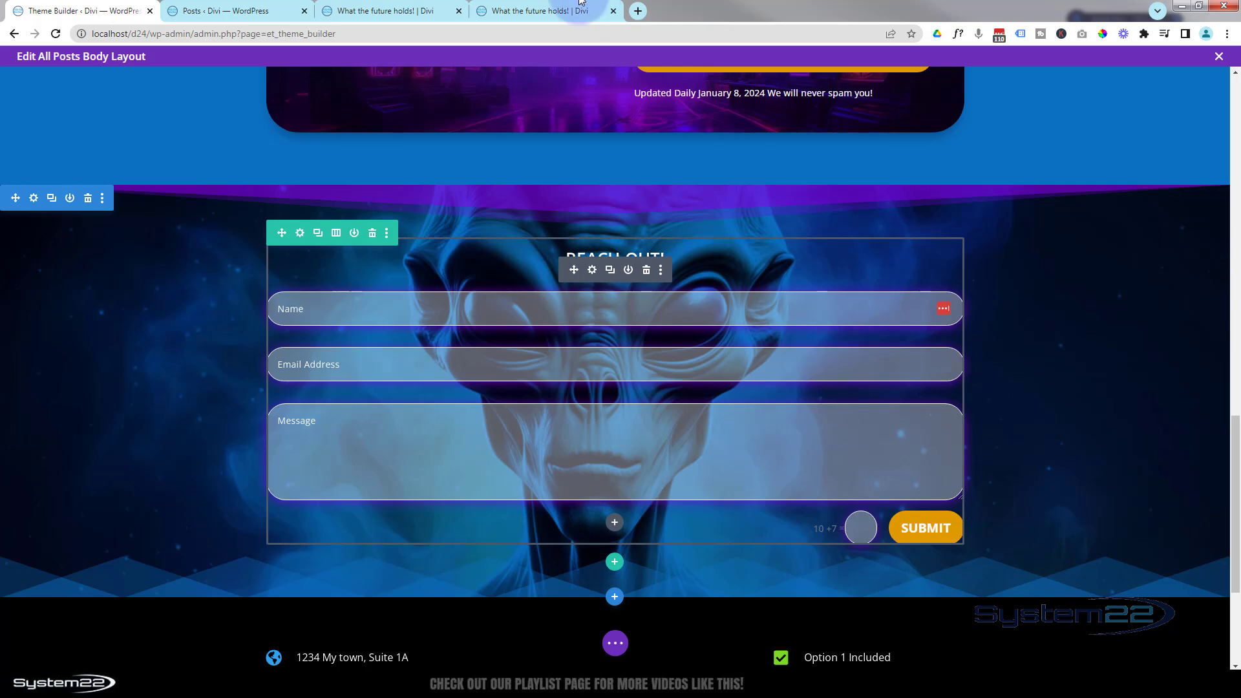
Open the Blurb Module page in the Divi Visual Builder in a new tab
click(227, 15)
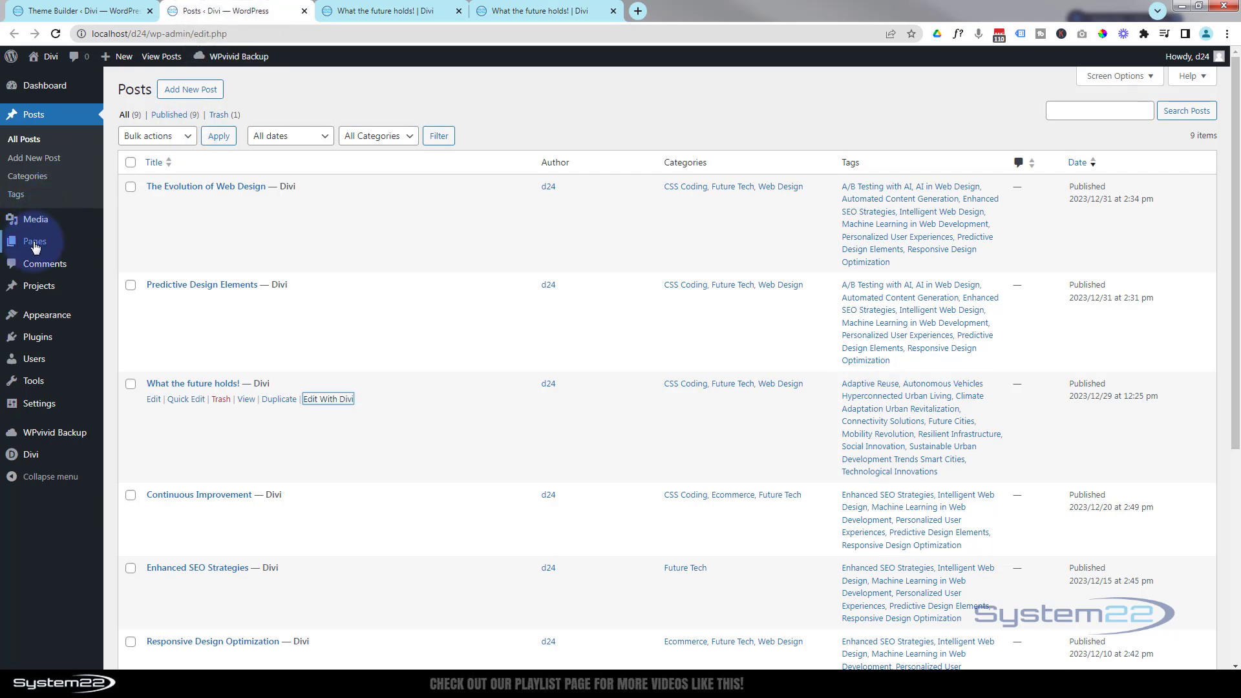
mouse_move(35, 248)
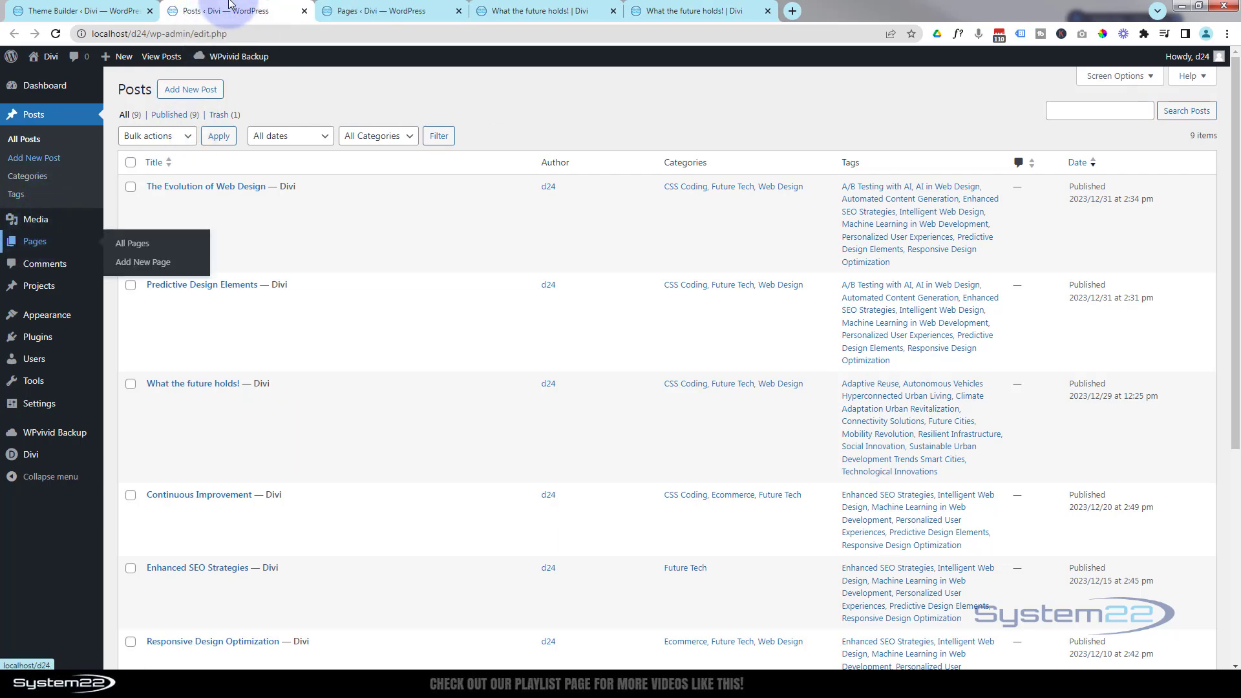
click(366, 11)
mouse_move(246, 272)
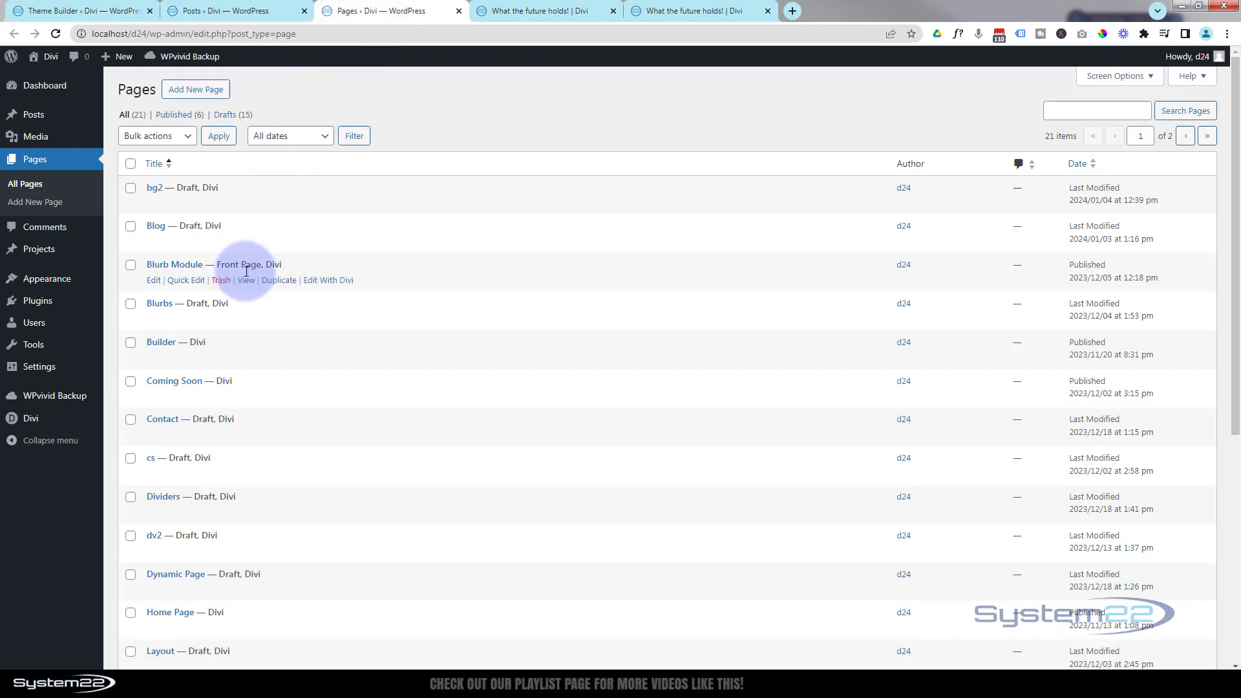
middle_click(317, 280)
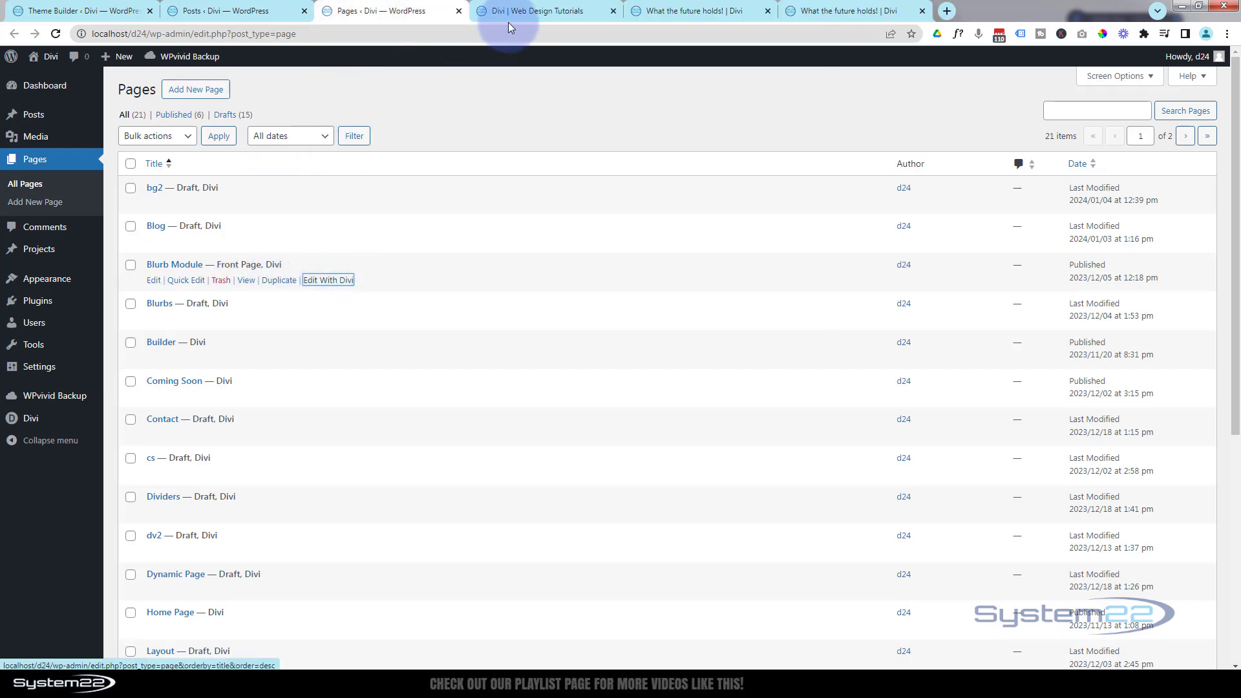
click(534, 13)
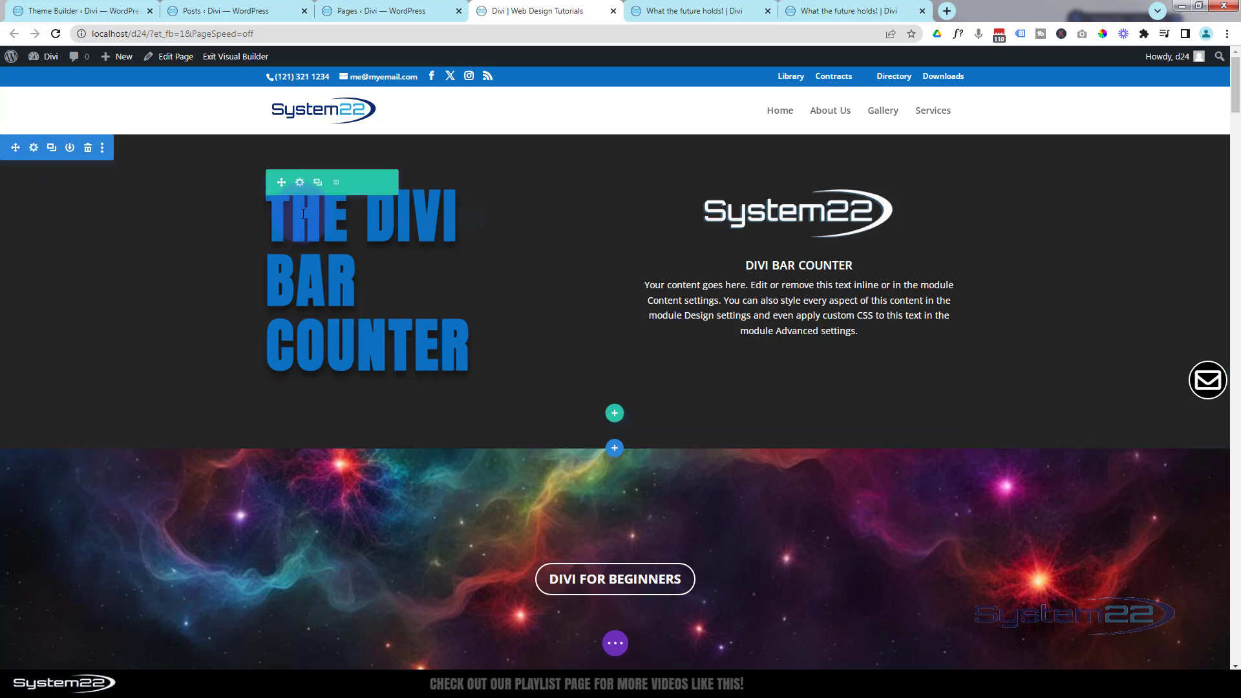
Save the top Divi Bar Counter section to the library as 'blue top' and return to the Theme Builder
click(71, 149)
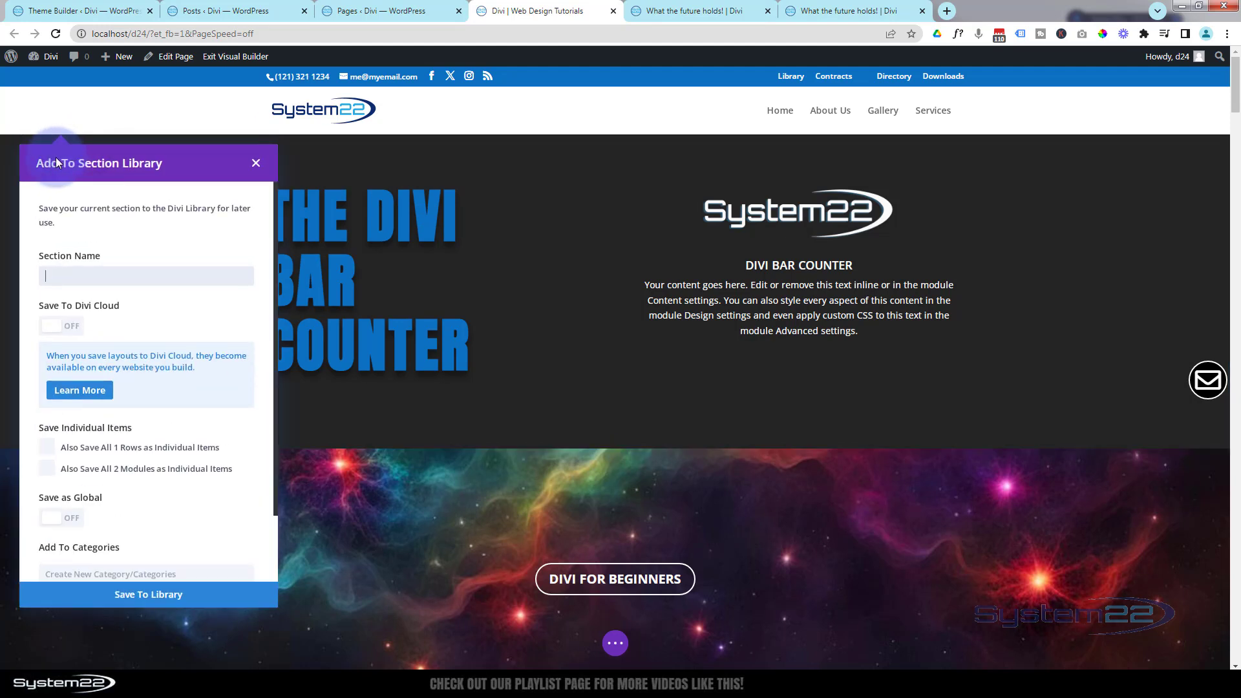
click(115, 276)
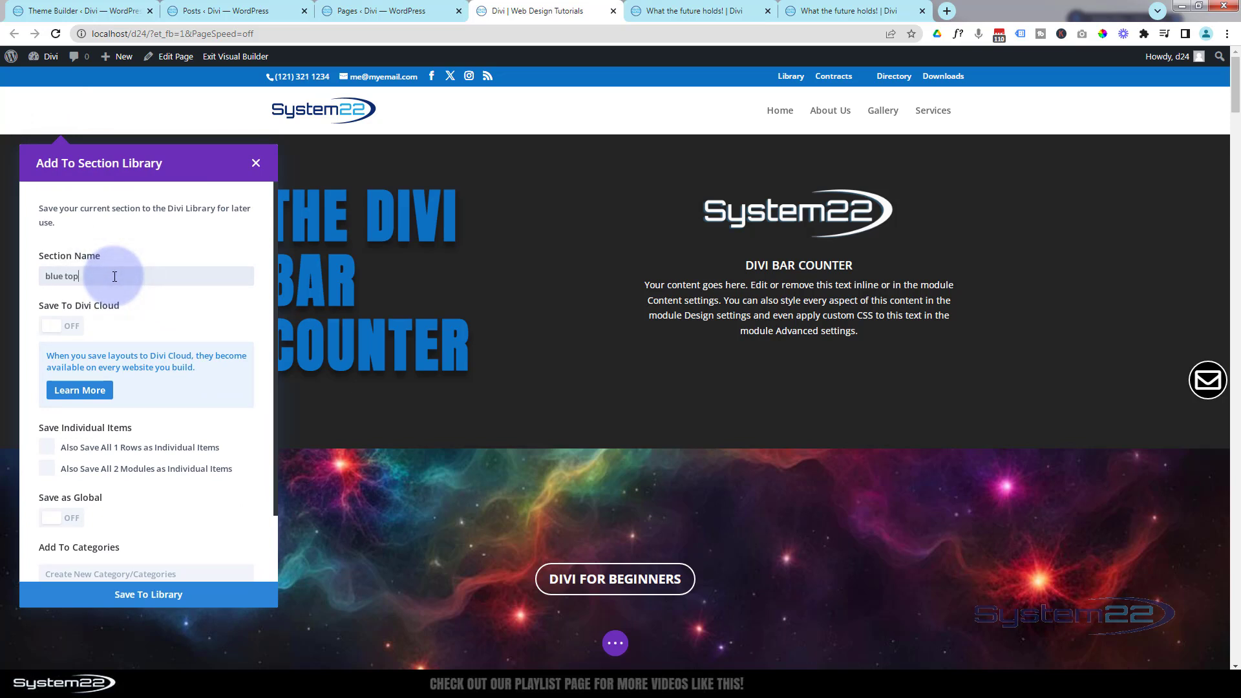
click(187, 596)
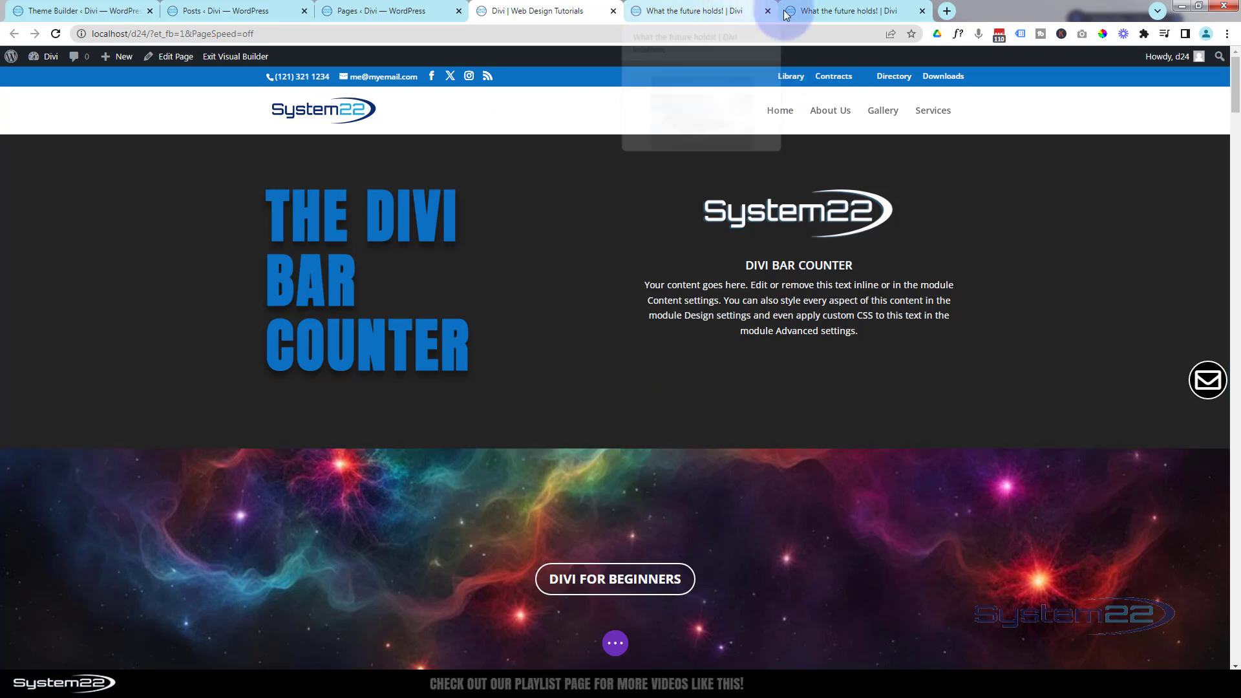
click(82, 11)
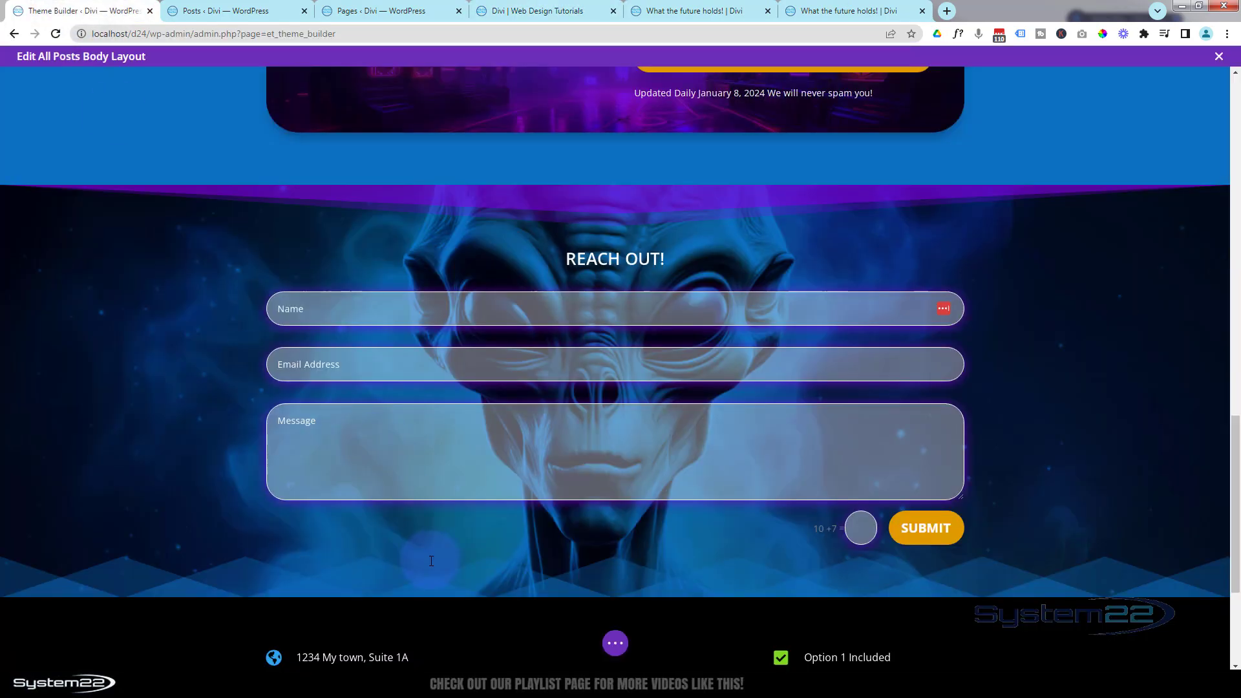
scroll(429, 560, down, 2)
scroll(429, 560, down, 2)
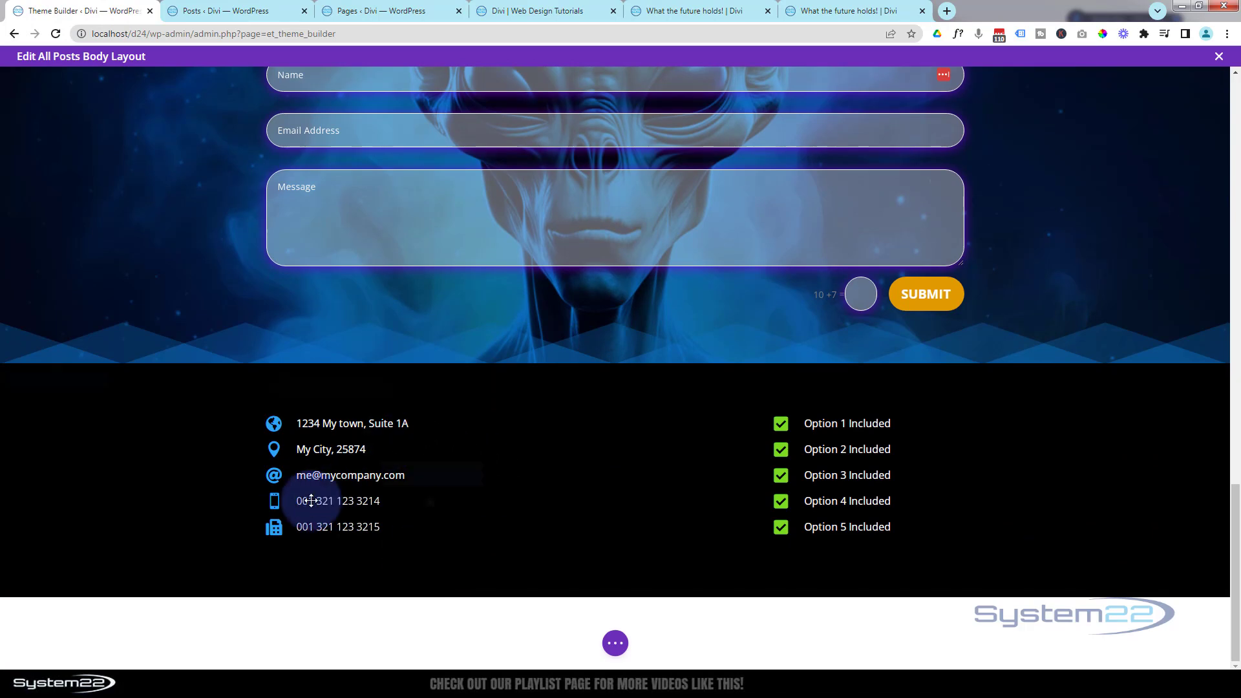
scroll(138, 457, up, 6)
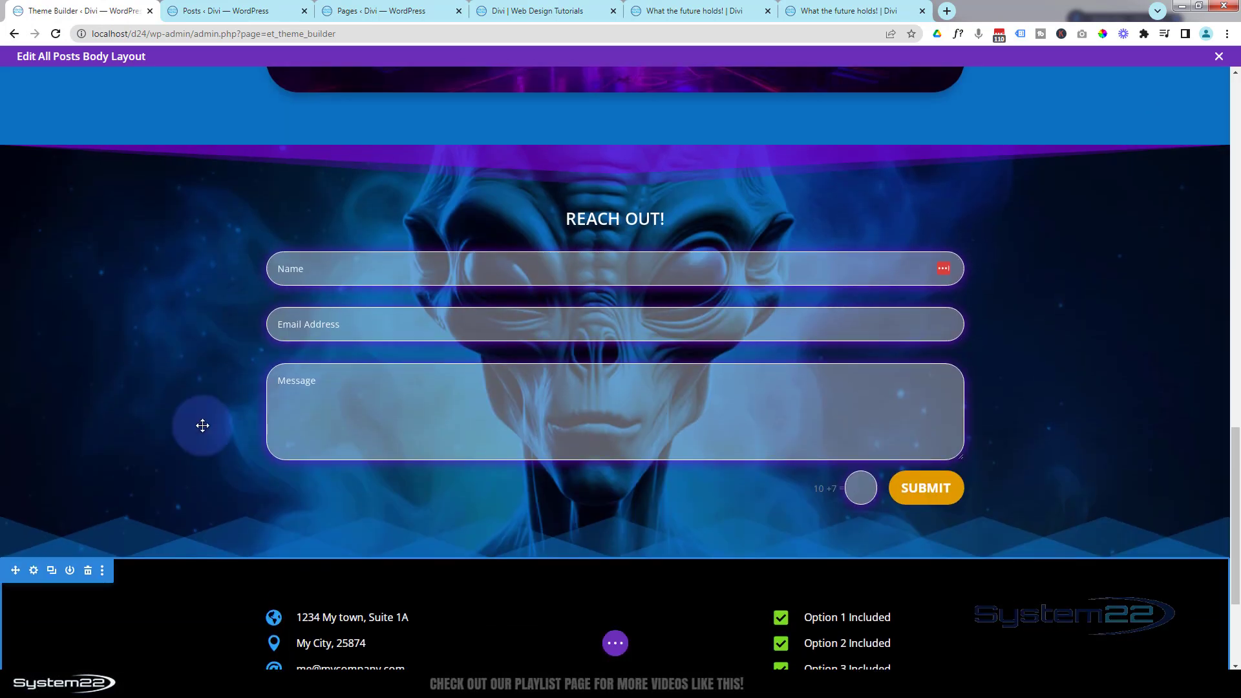
scroll(192, 461, up, 5)
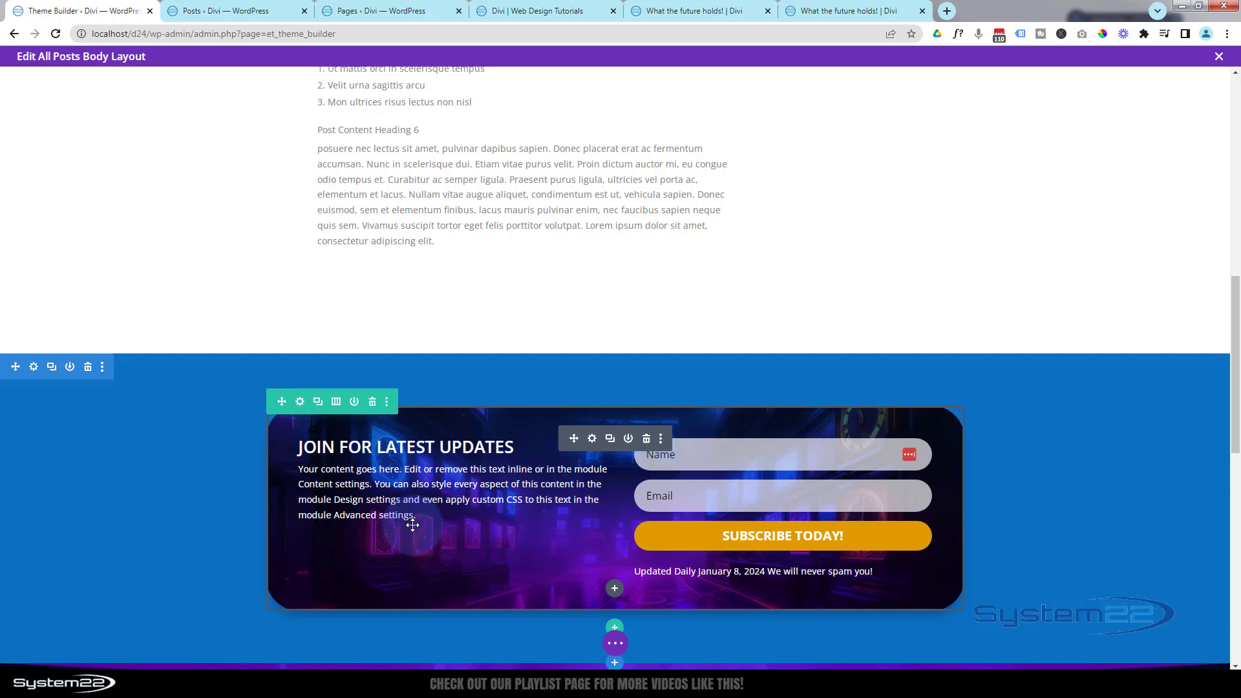
scroll(413, 525, up, 3)
scroll(413, 525, up, 7)
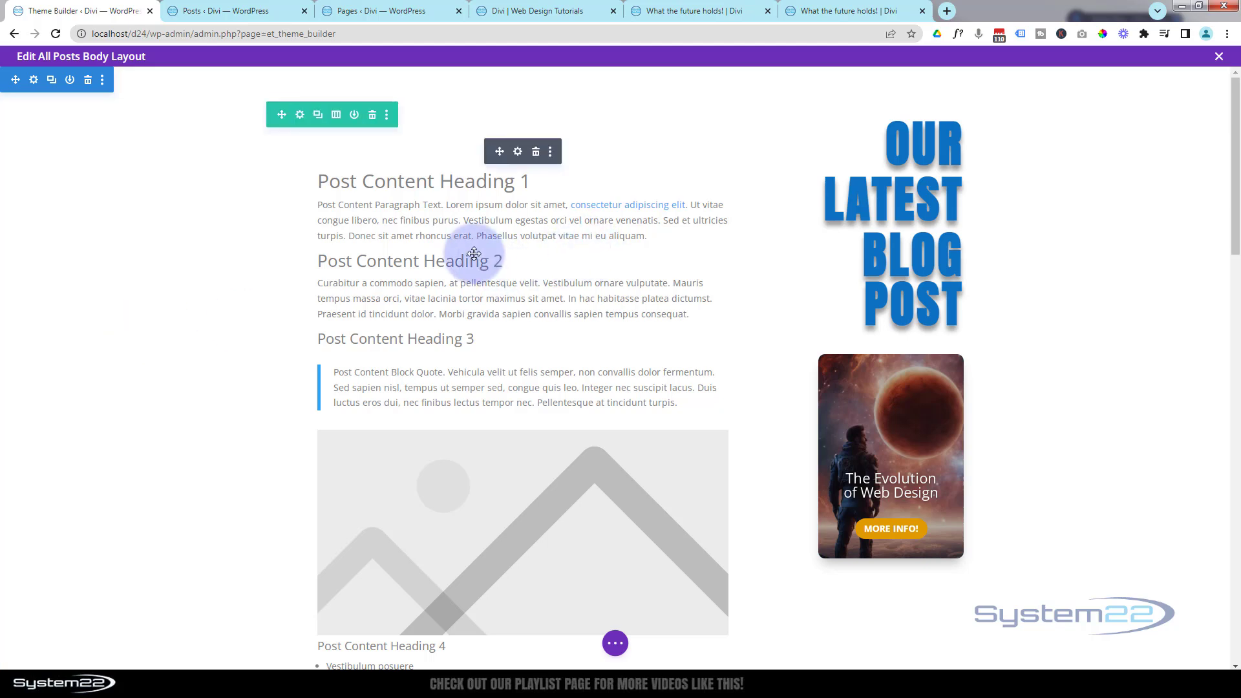
Give the top post content section the dark purple sci-fi image as its background
click(34, 81)
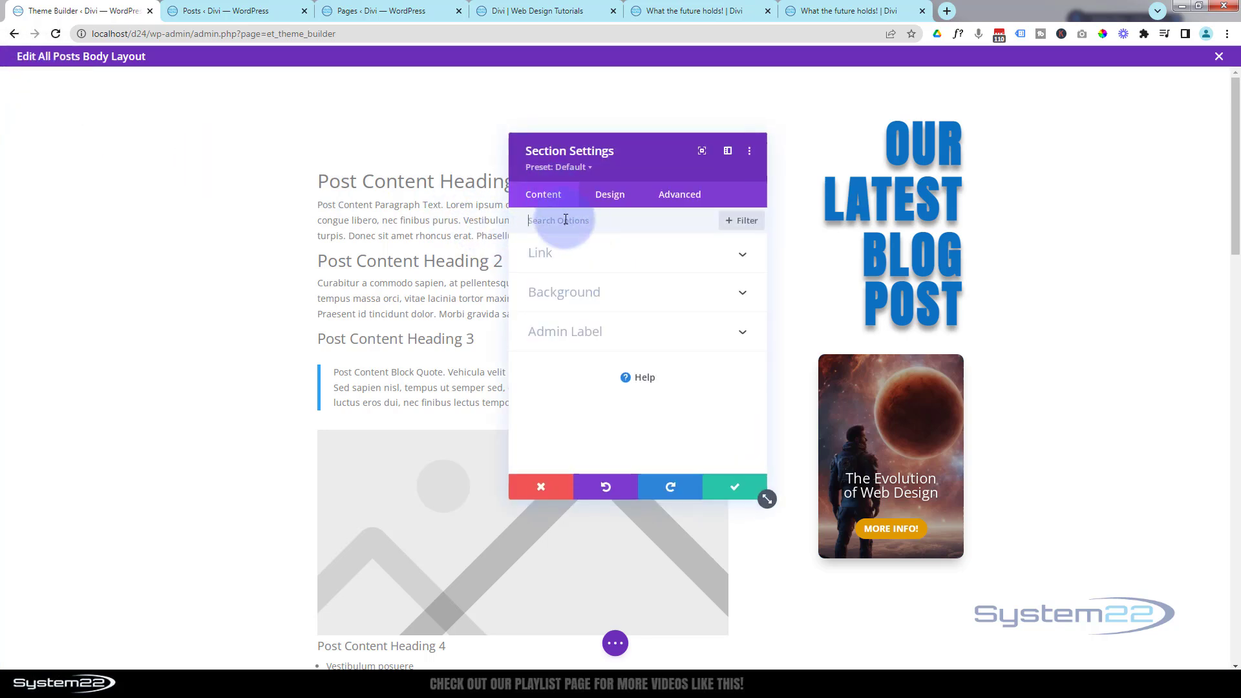
click(609, 298)
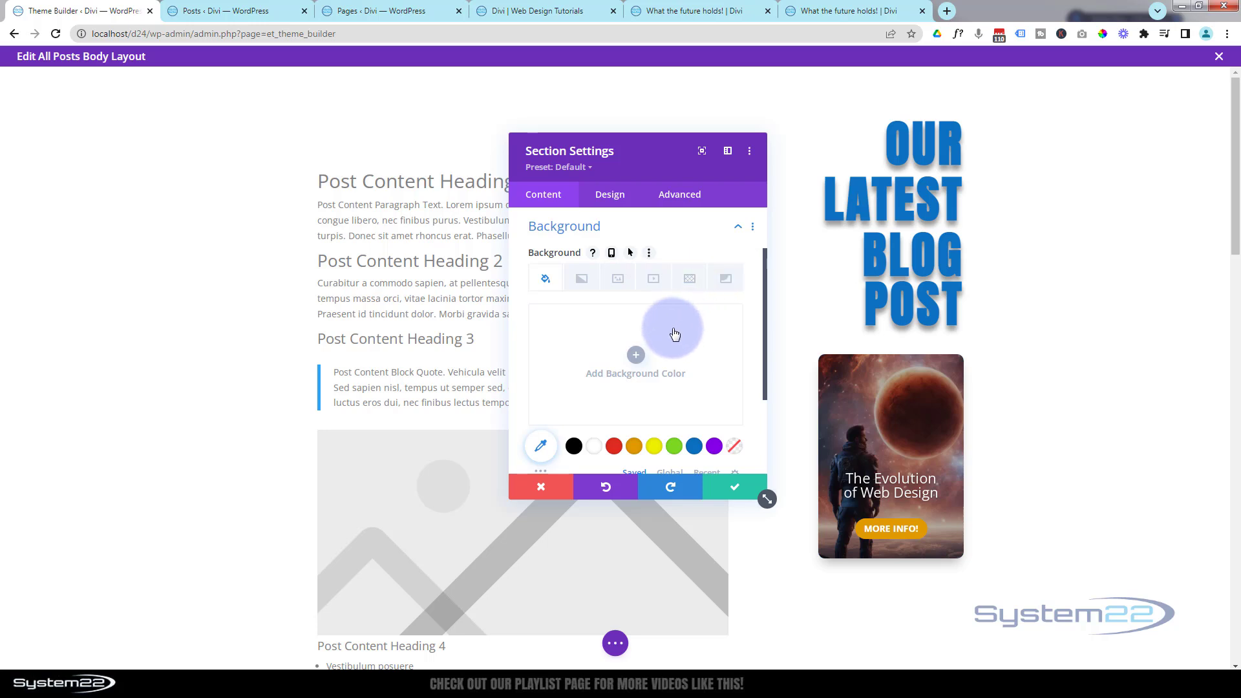
click(619, 285)
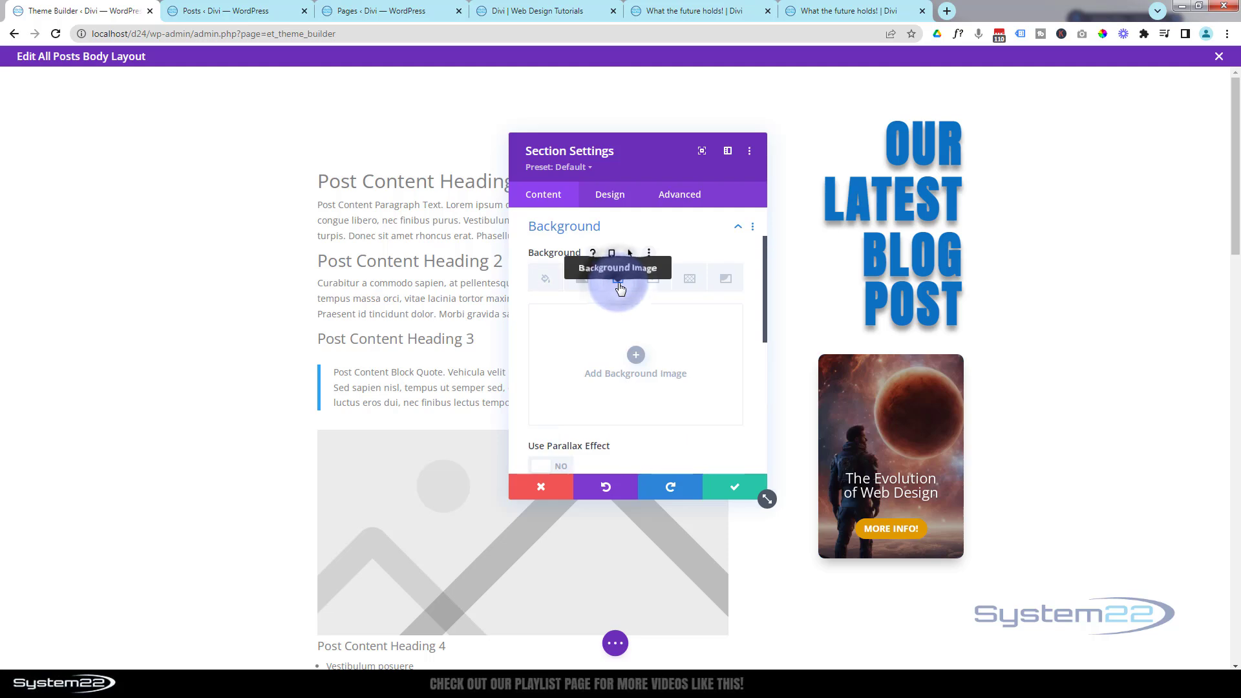
click(637, 358)
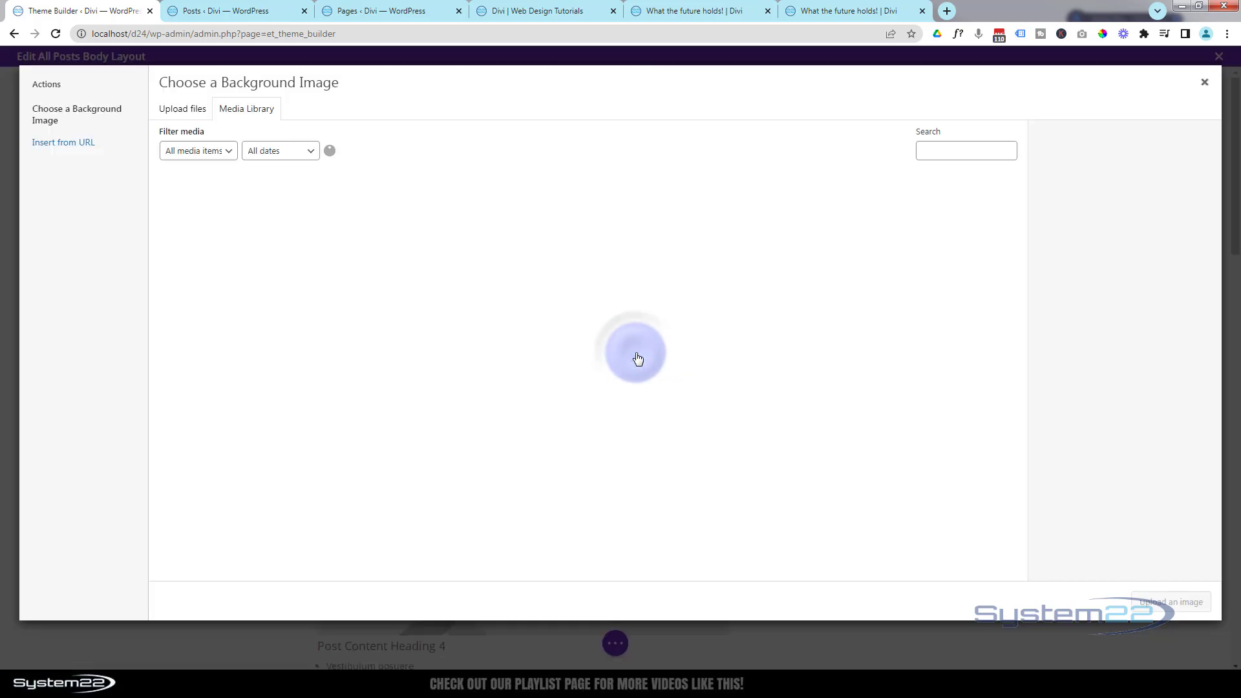
click(776, 231)
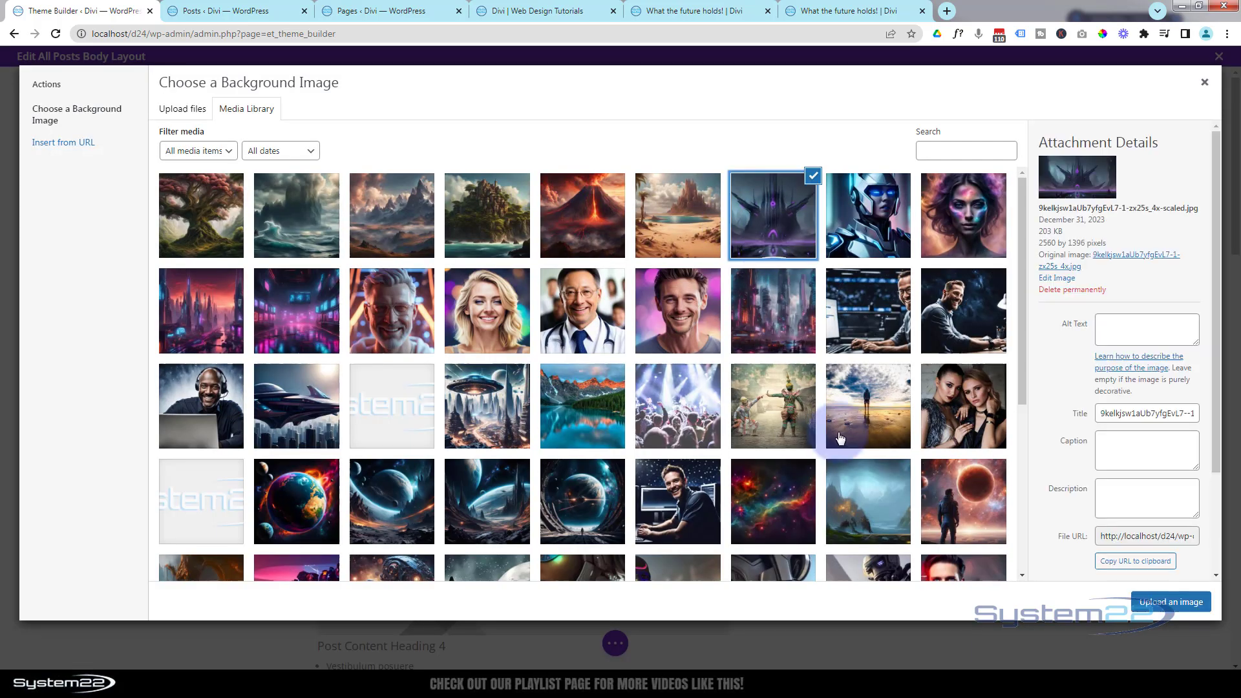
click(1162, 608)
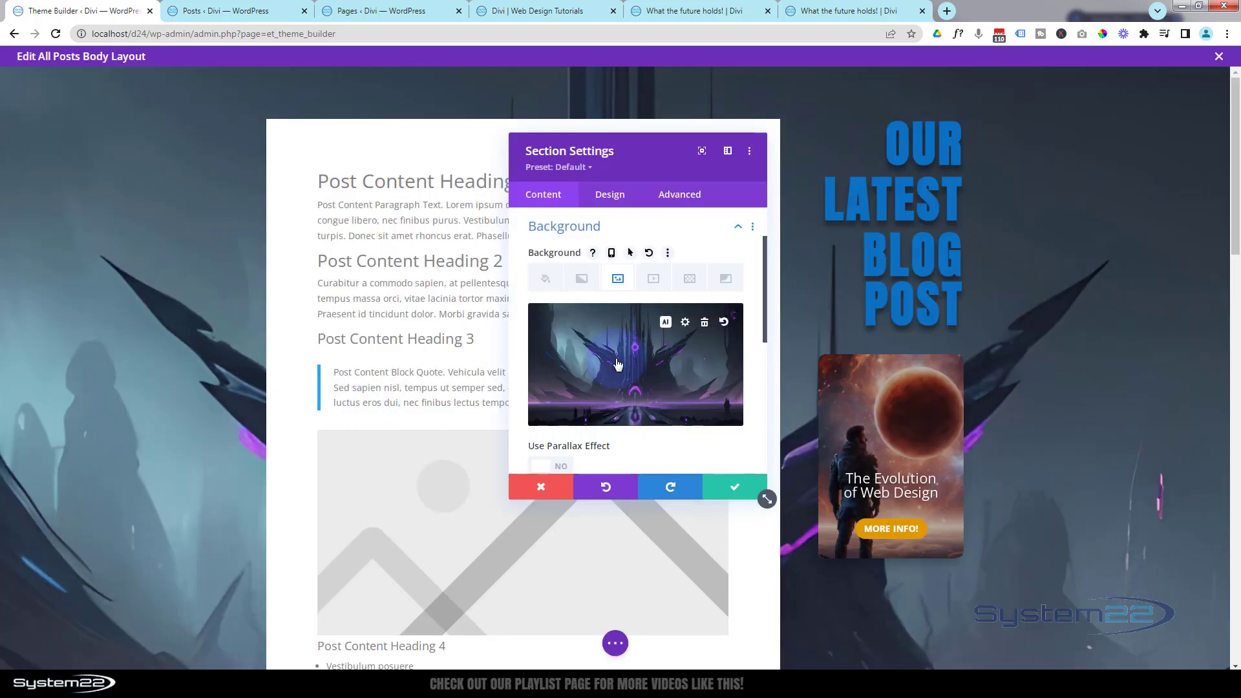
Turn on CSS parallax for the background image and save the section settings
scroll(640, 343, down, 2)
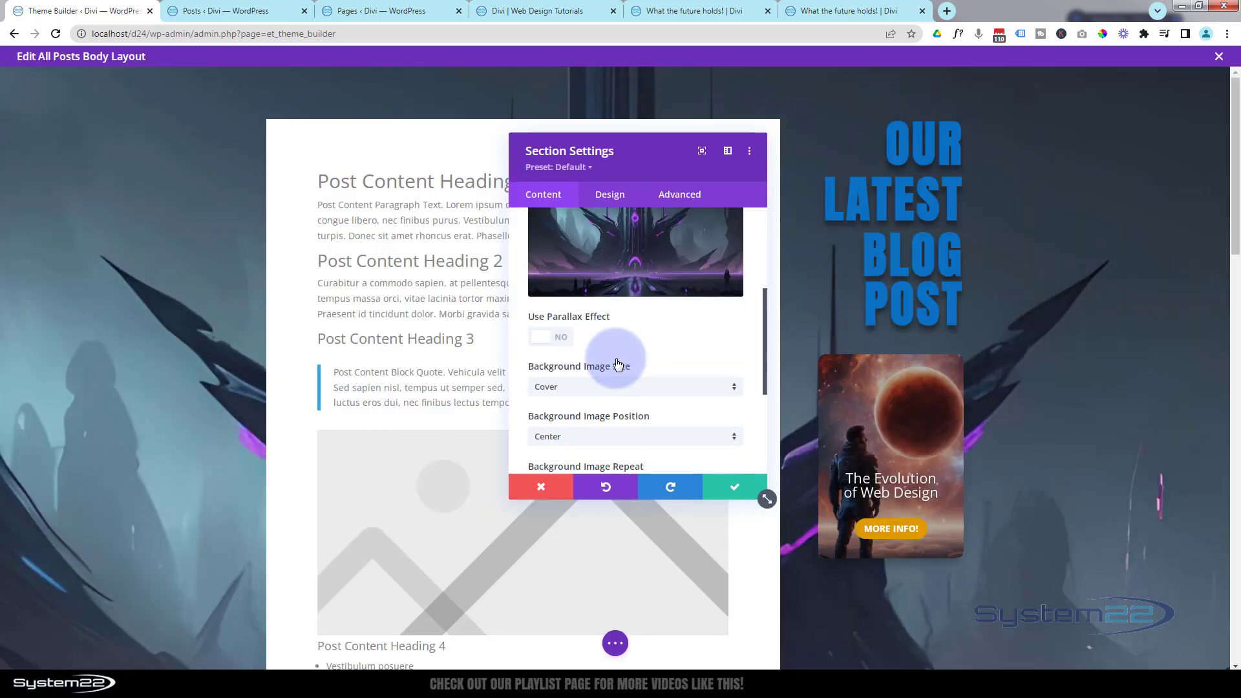
click(564, 338)
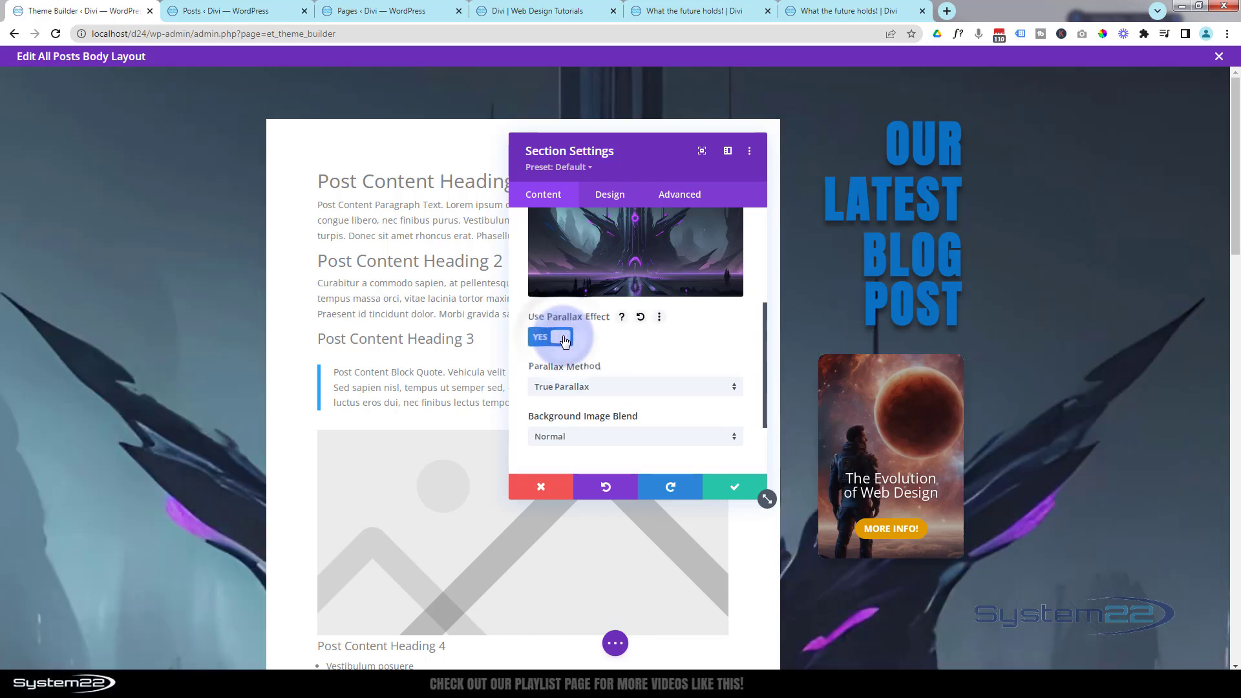
click(580, 391)
click(575, 421)
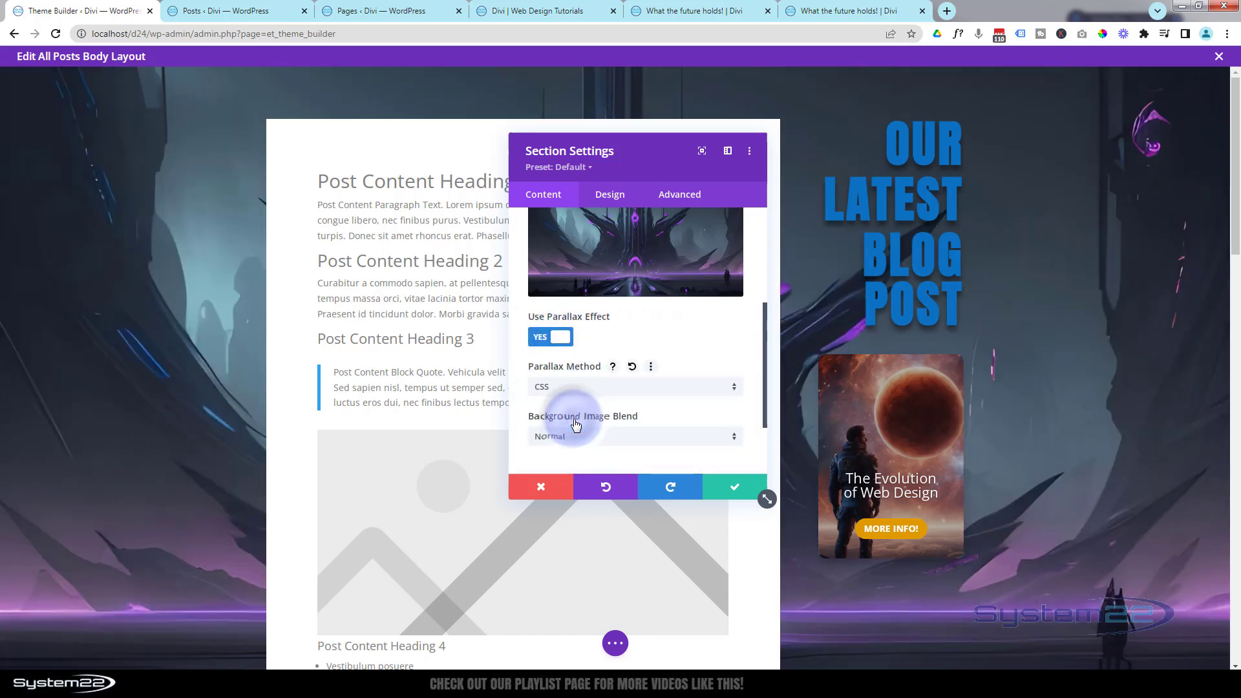
scroll(309, 389, down, 5)
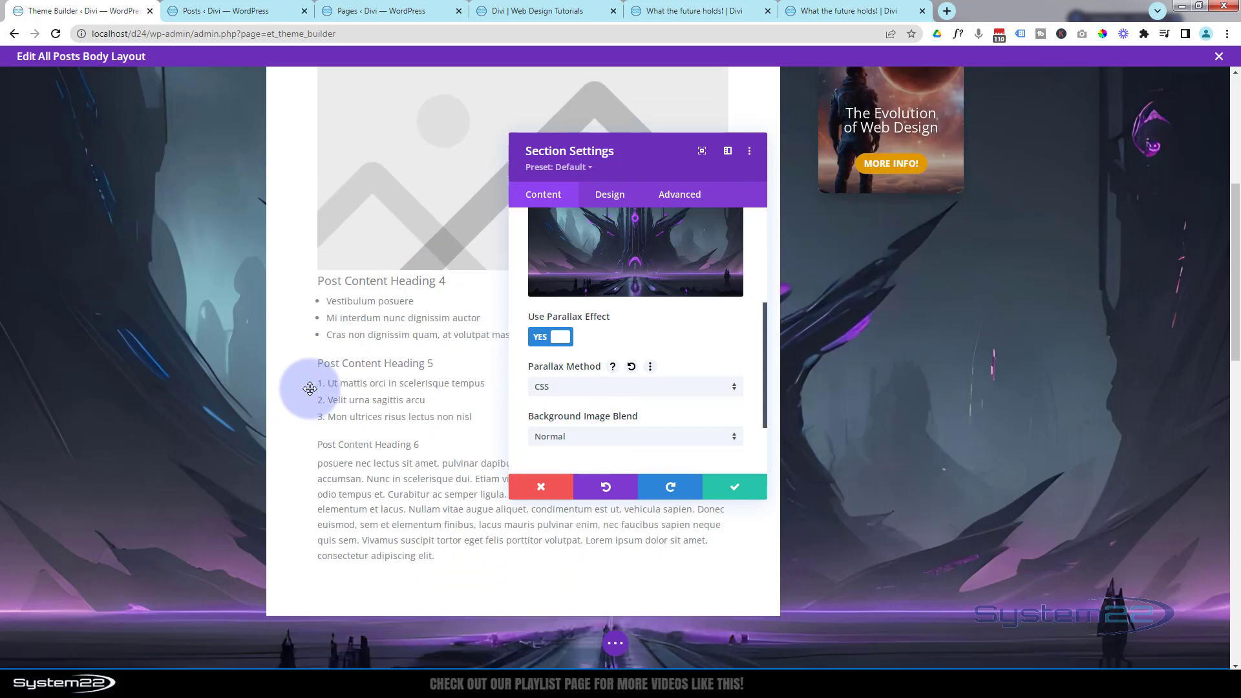
scroll(309, 389, down, 5)
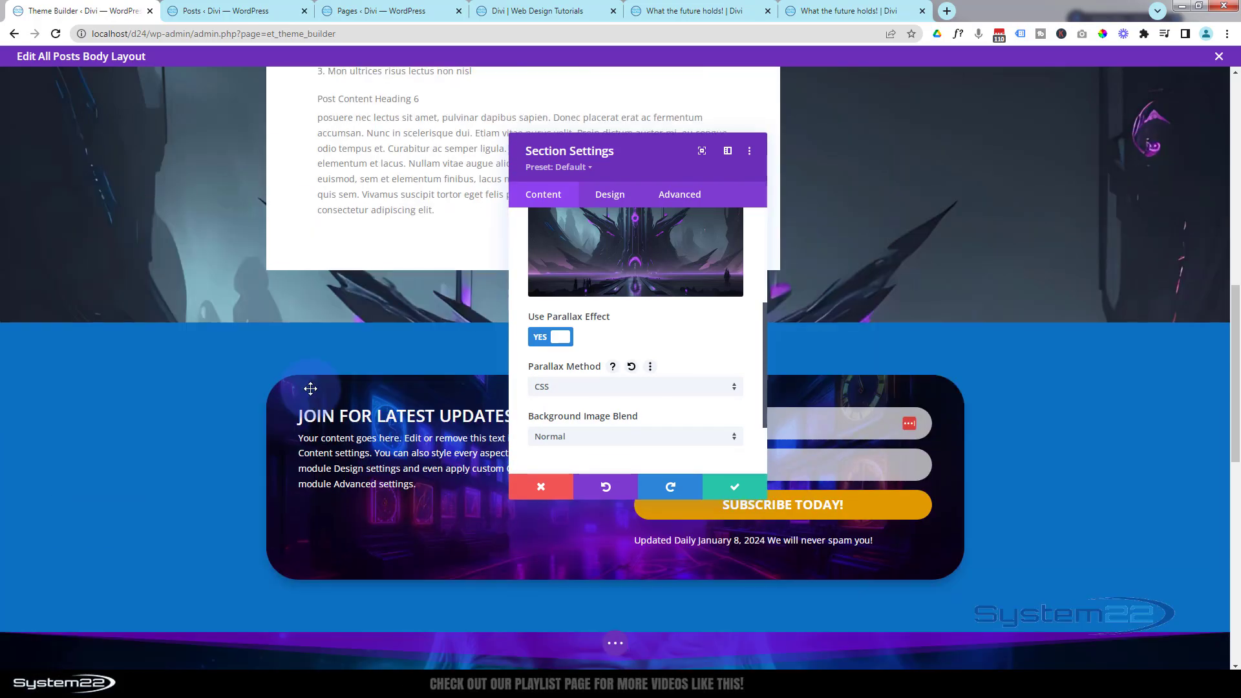
scroll(310, 388, up, 10)
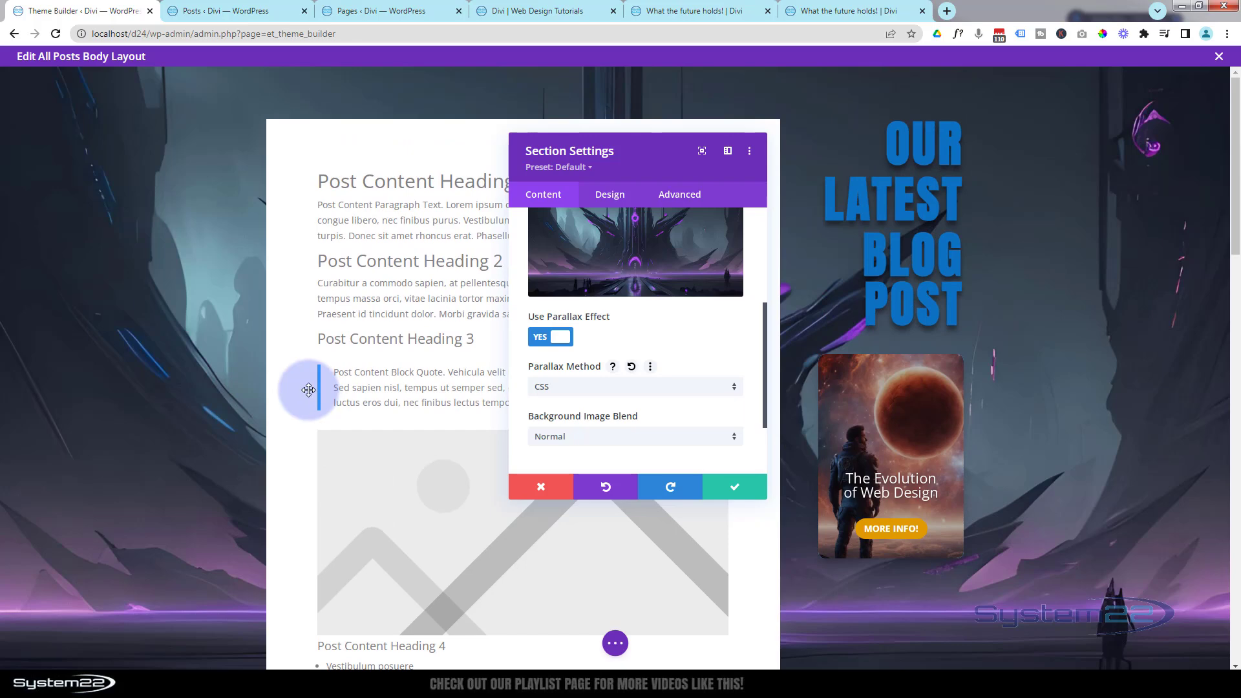
click(739, 495)
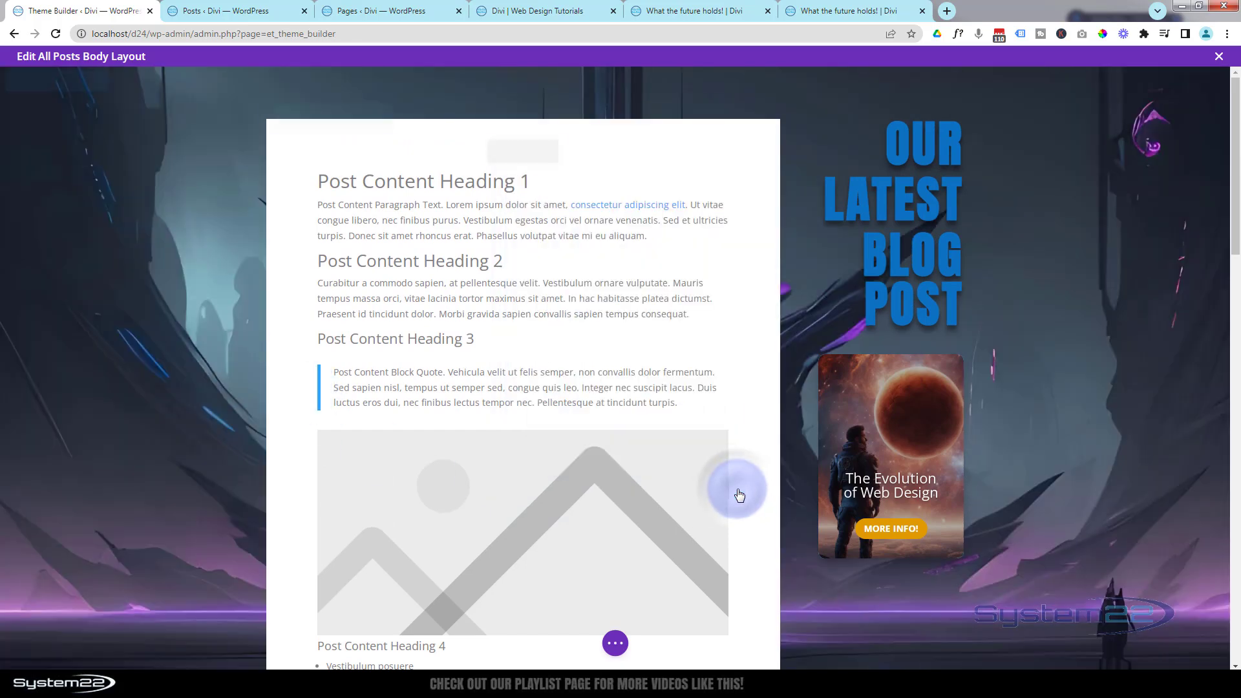
Save the All Posts body layout from the bottom bar
mouse_move(276, 153)
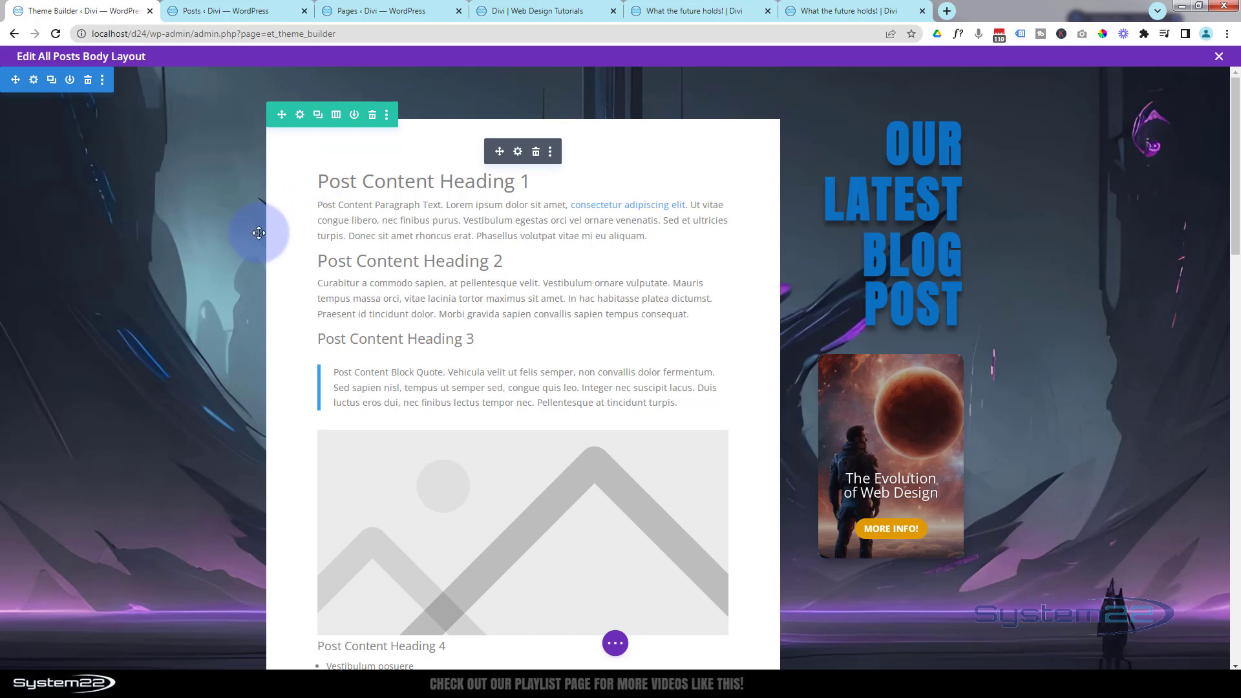
scroll(221, 249, down, 6)
scroll(221, 249, down, 5)
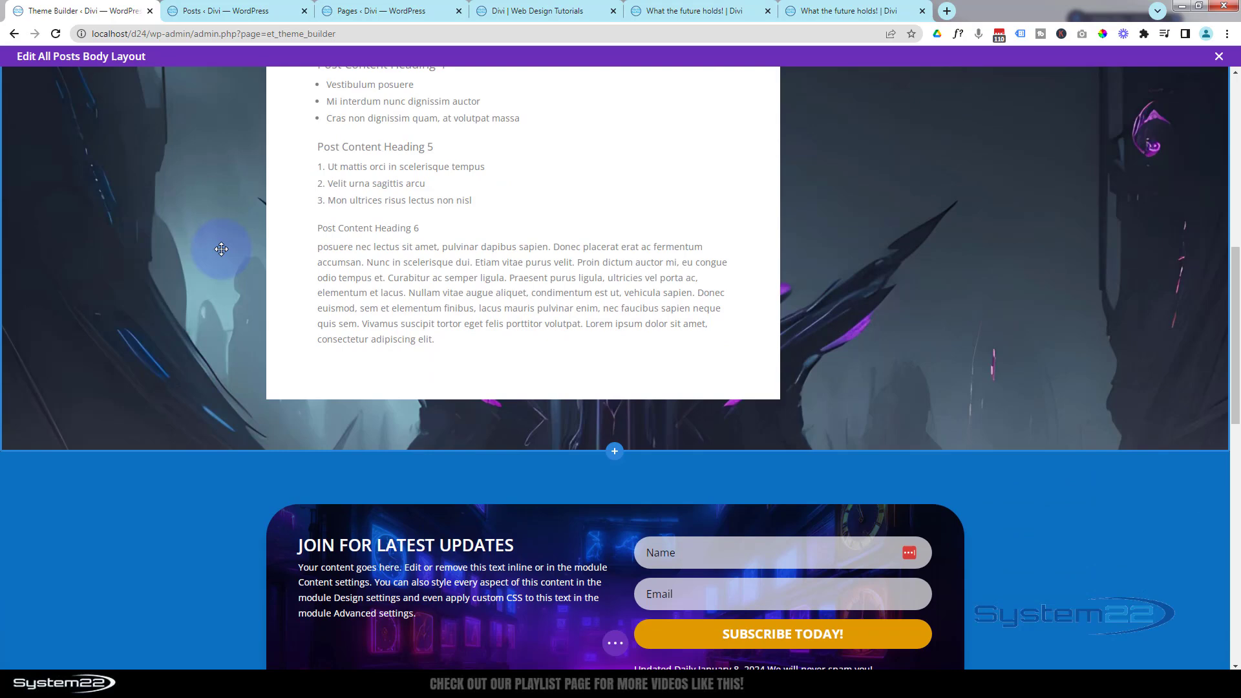
scroll(221, 249, up, 6)
scroll(221, 248, up, 5)
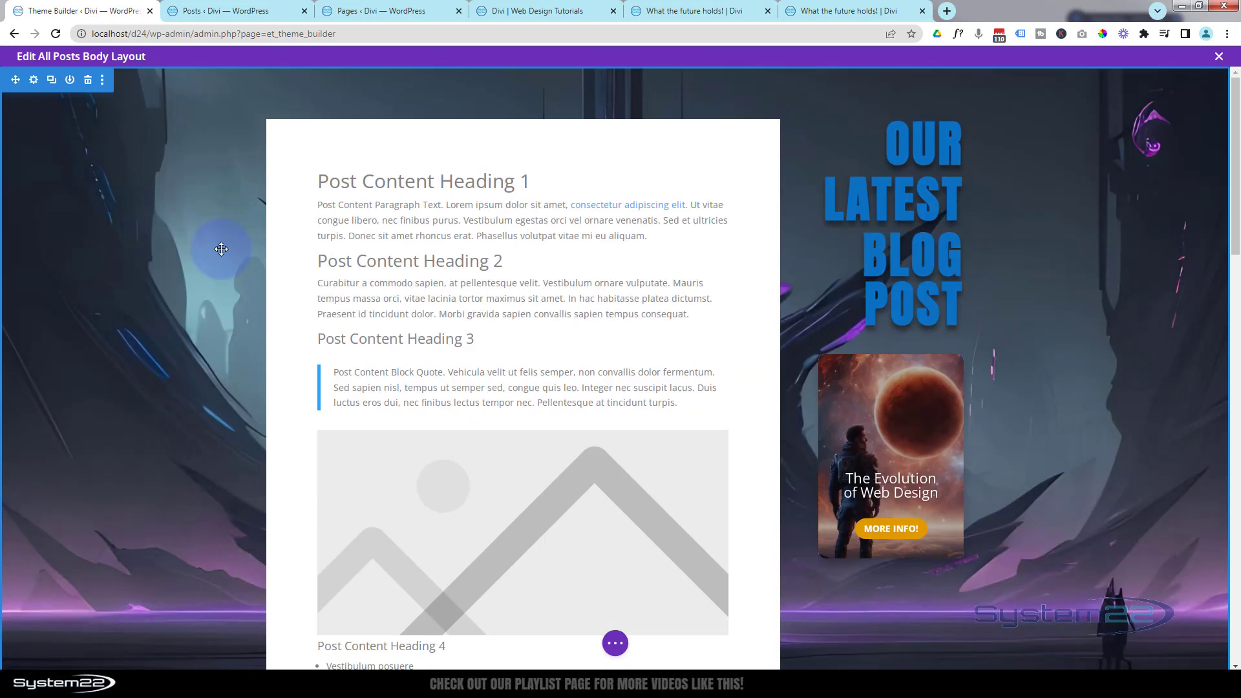
scroll(221, 249, down, 5)
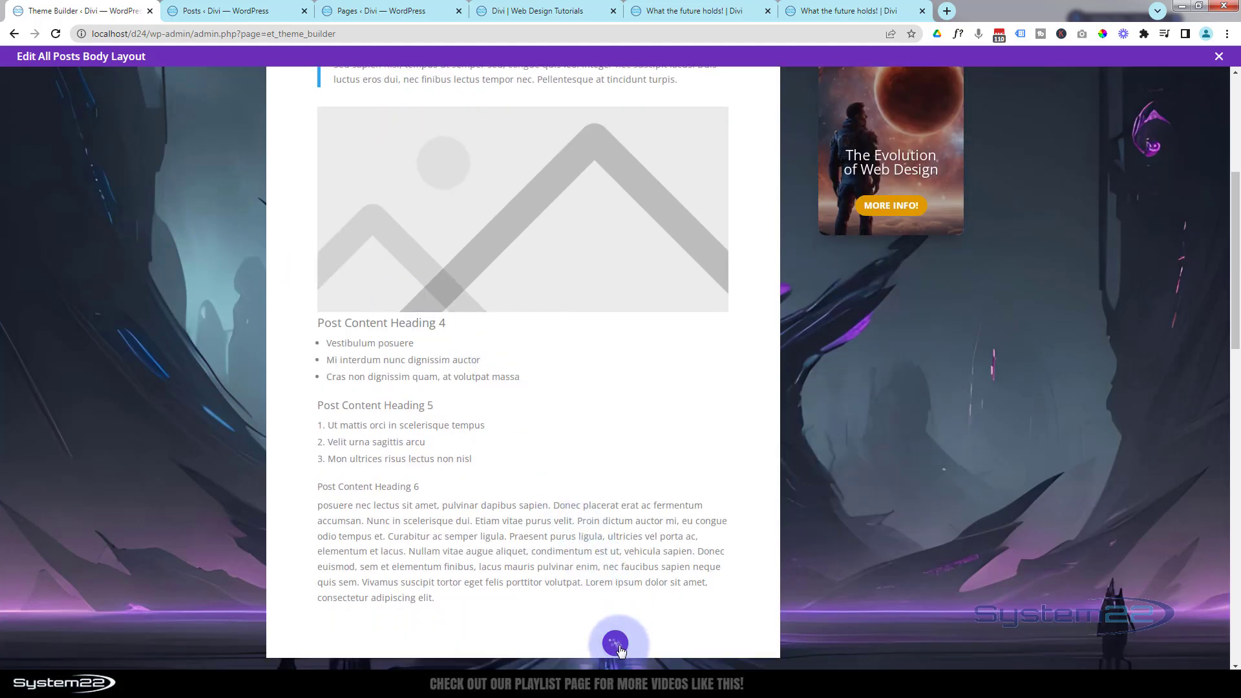
click(615, 644)
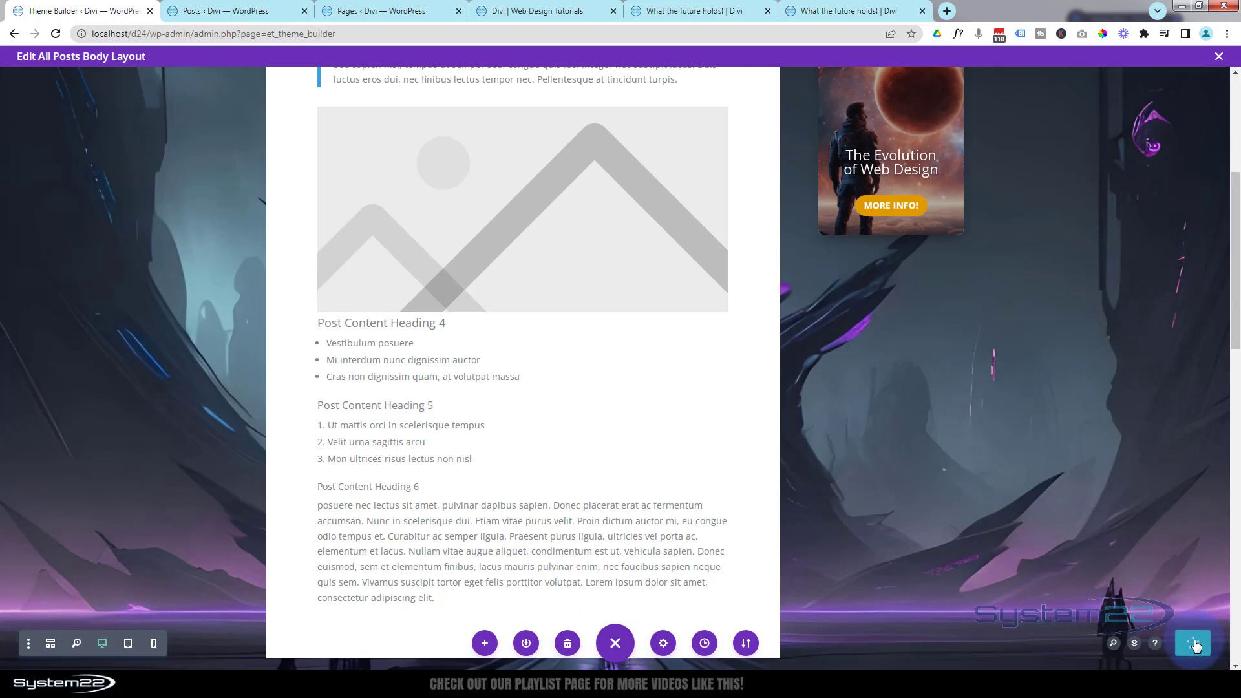
Close the layout editor, save the Theme Builder changes, and return to the 'What the future holds!' post
click(1220, 58)
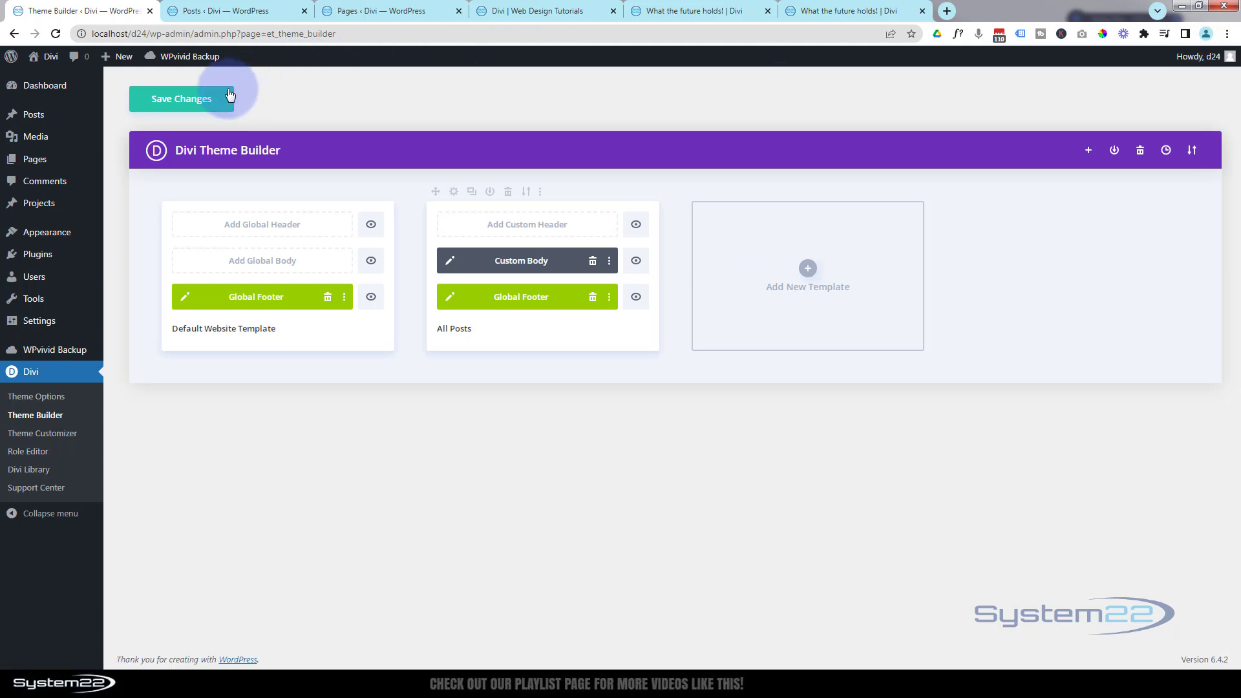
click(196, 100)
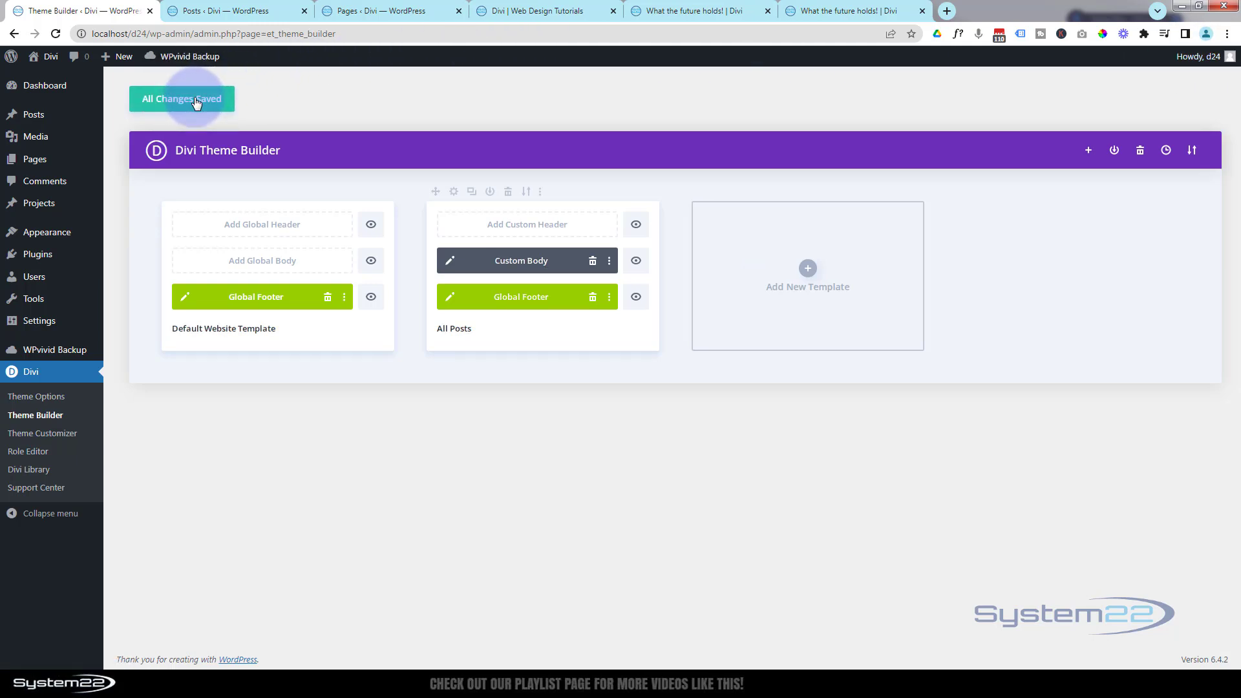
click(691, 10)
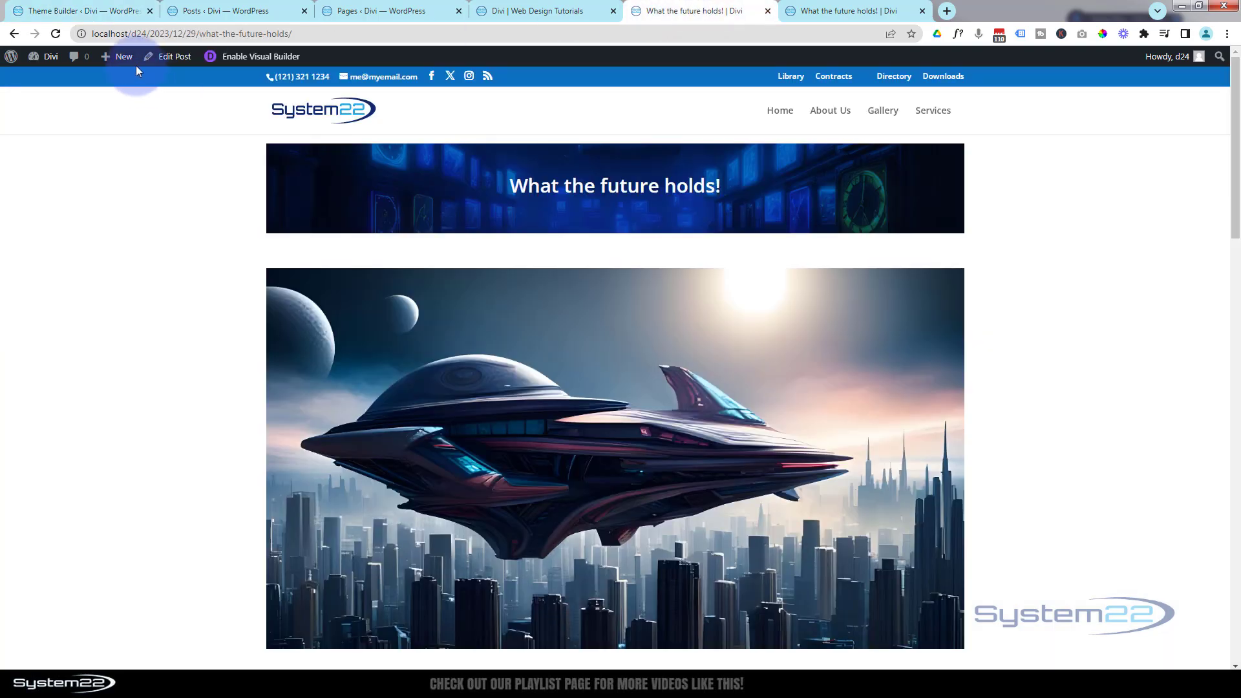
Reload the 'What the future holds!' post and scroll through to check the fixed sci-fi background
click(56, 34)
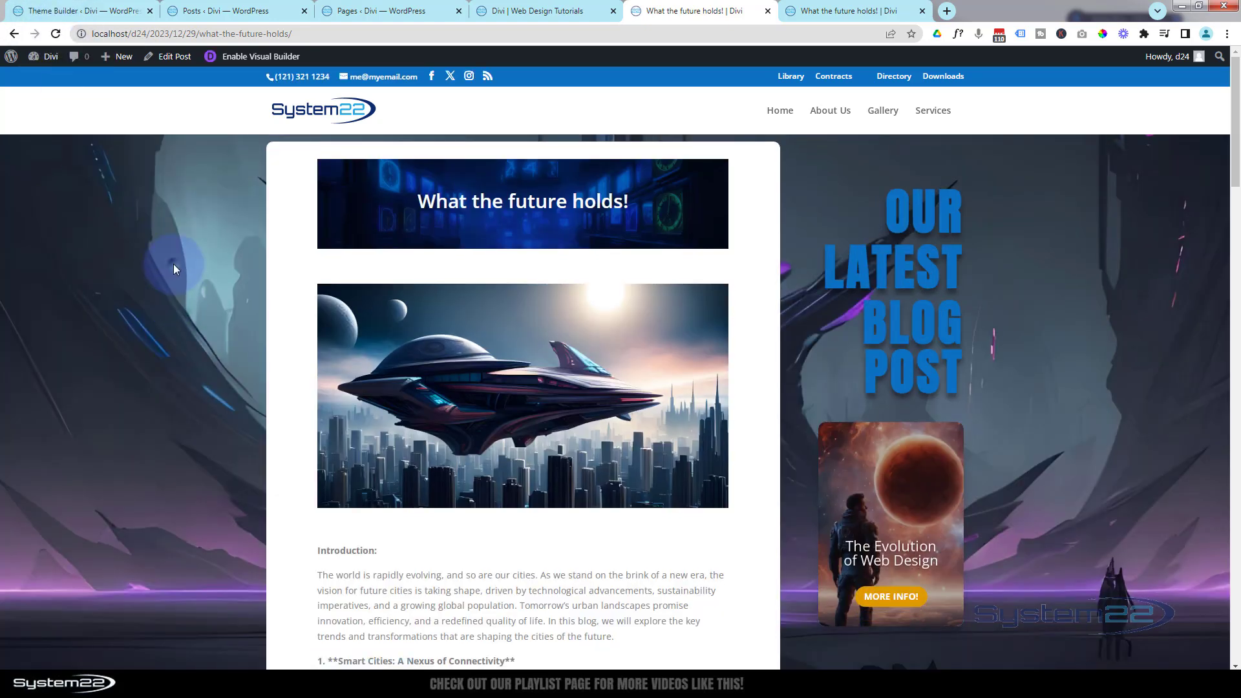
scroll(173, 264, down, 15)
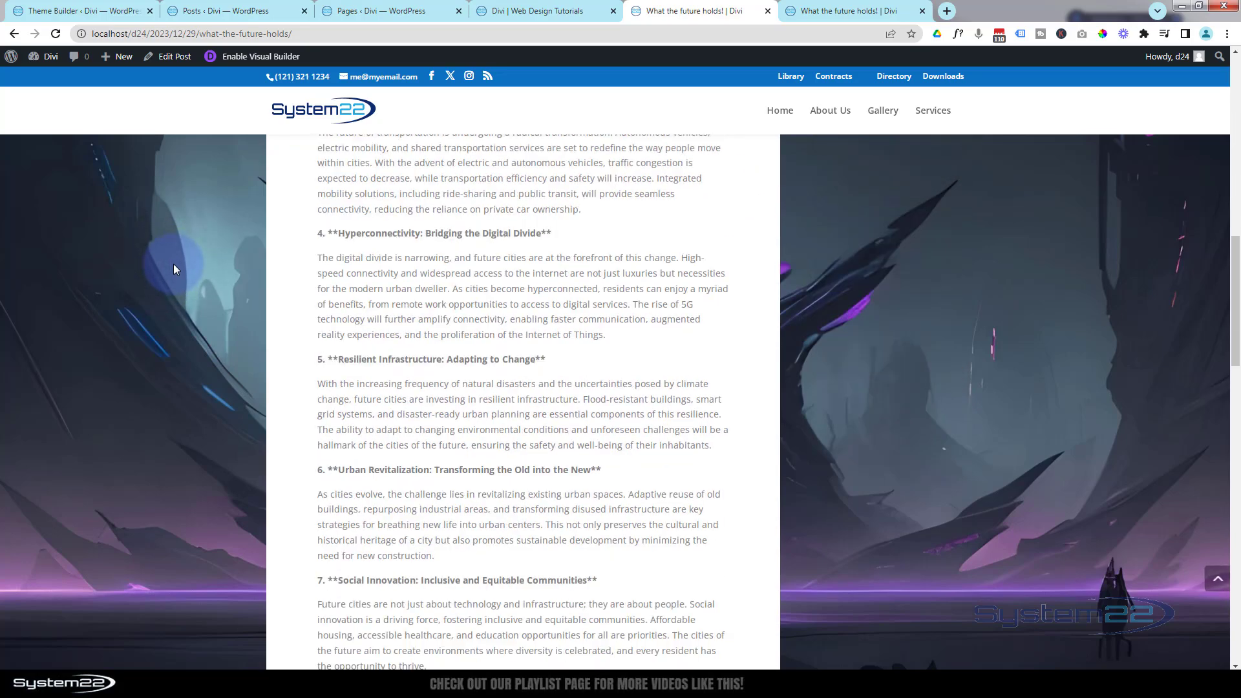
scroll(173, 264, down, 10)
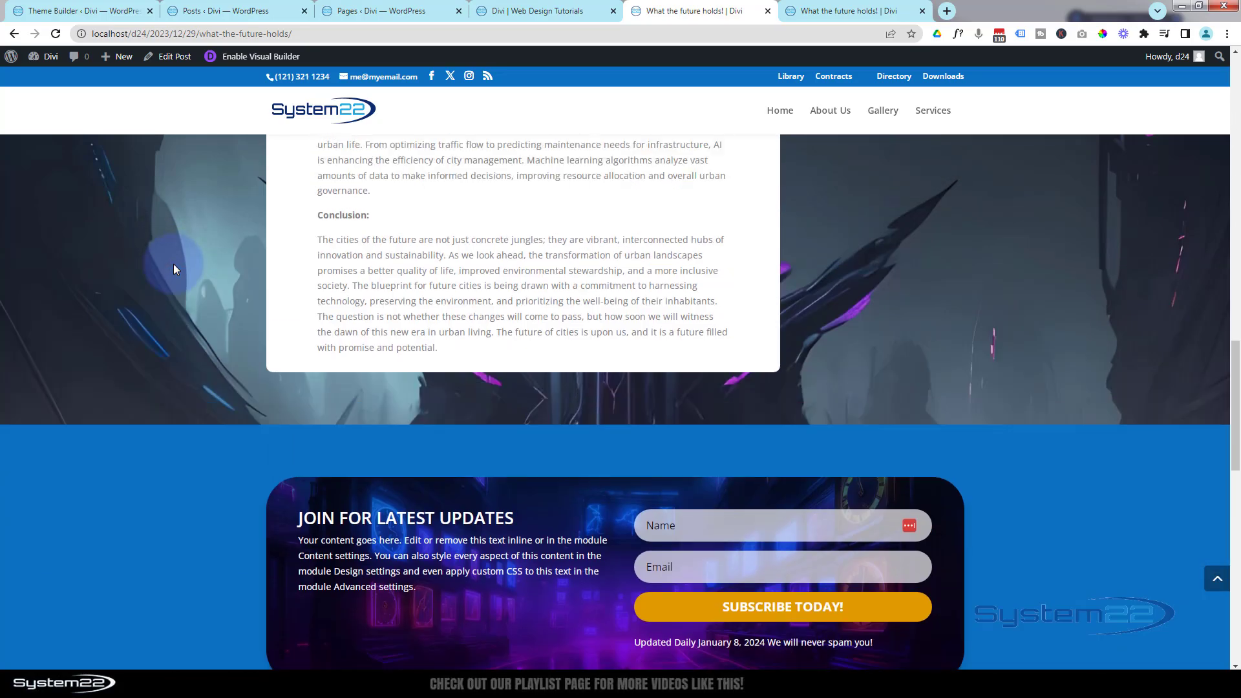
scroll(174, 264, up, 20)
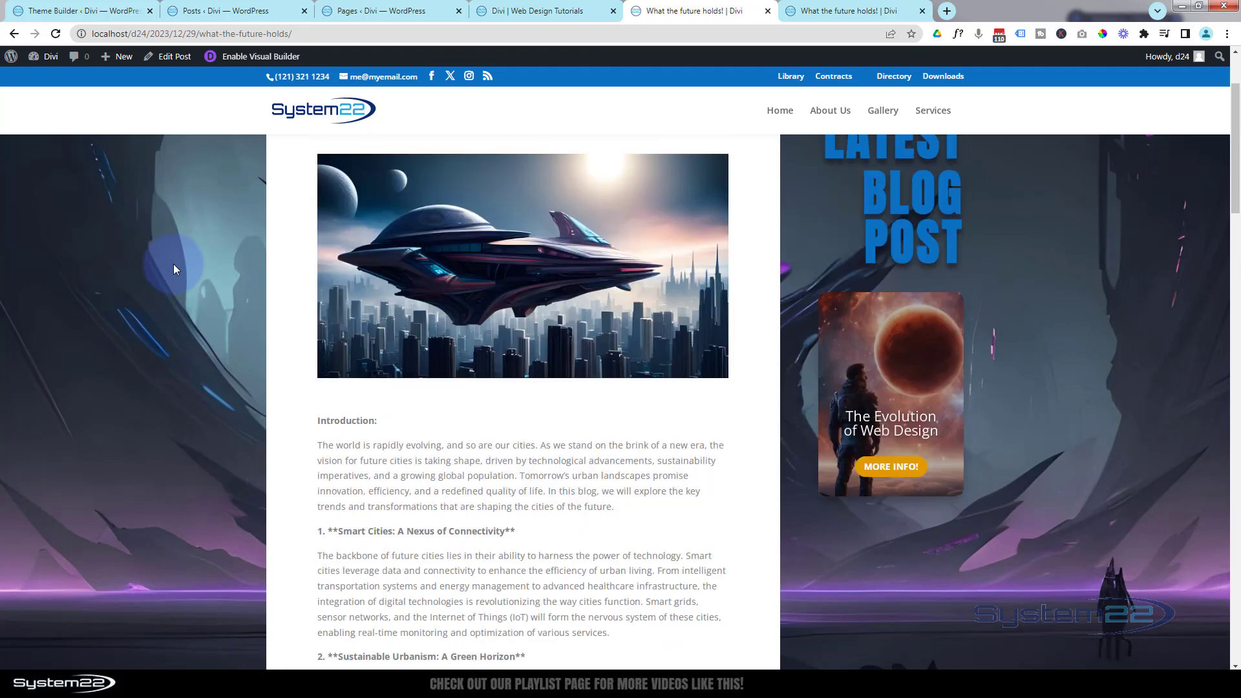
scroll(173, 263, up, 2)
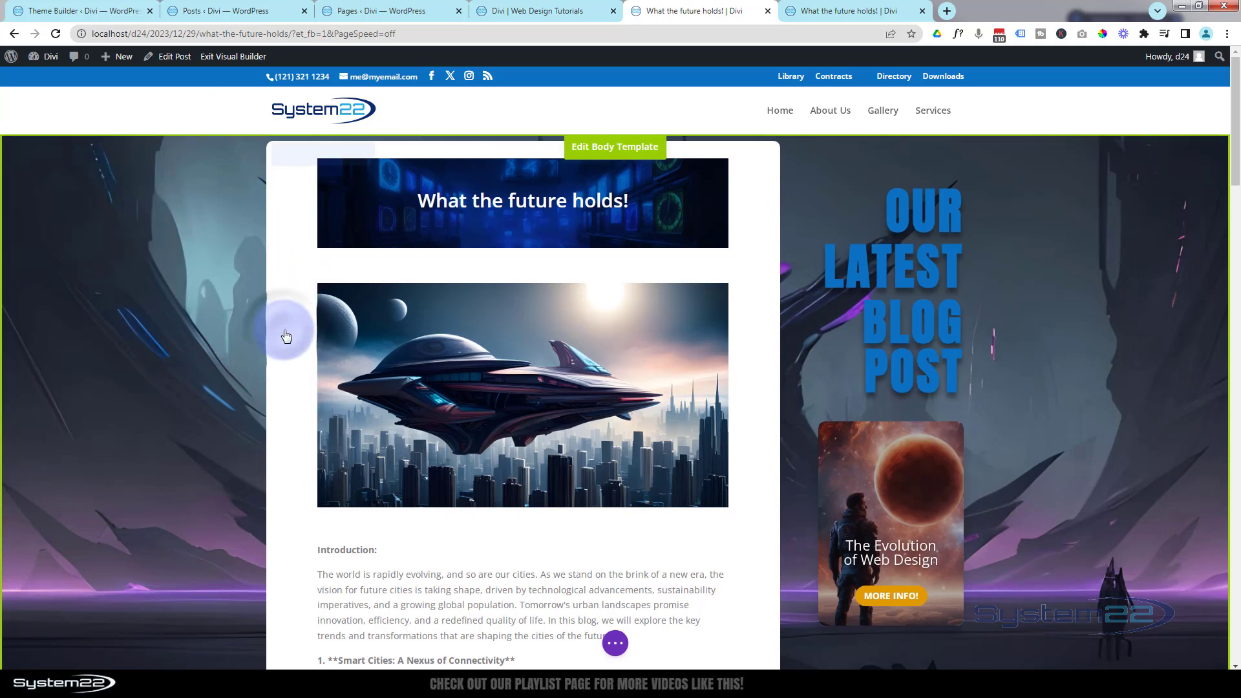
Set the post content section background to black at 0.78 opacity, rgba(0,0,0,0.78), and save
mouse_move(288, 323)
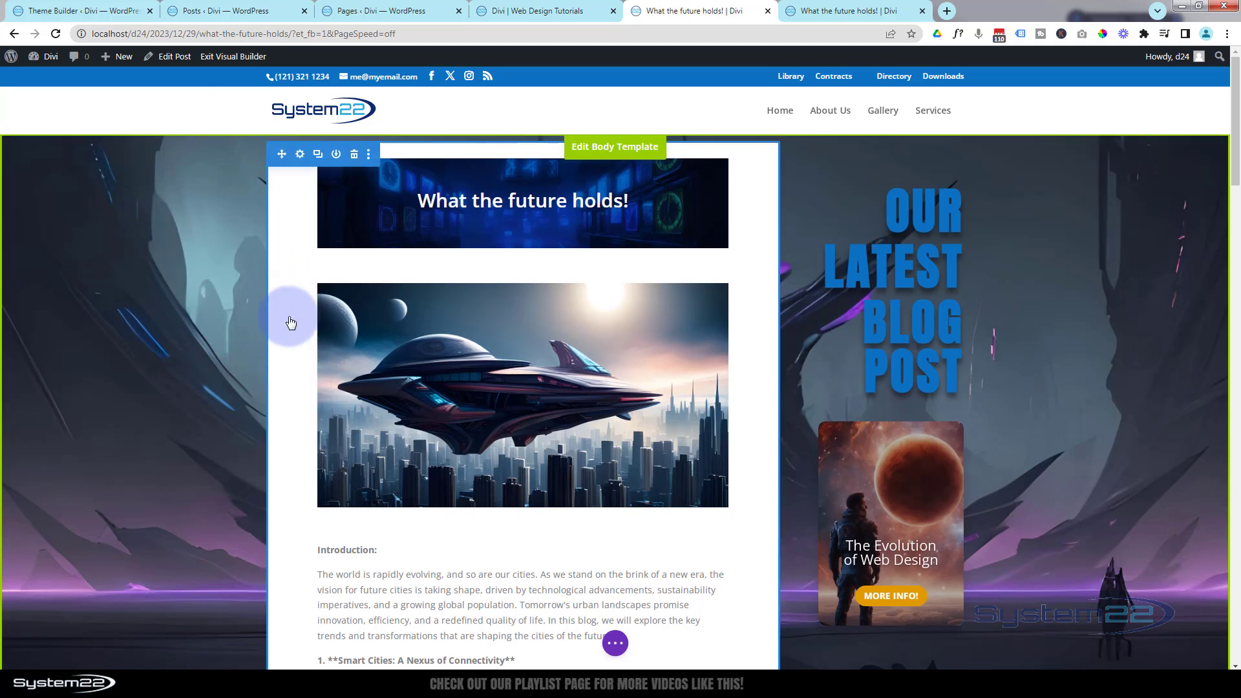
click(300, 158)
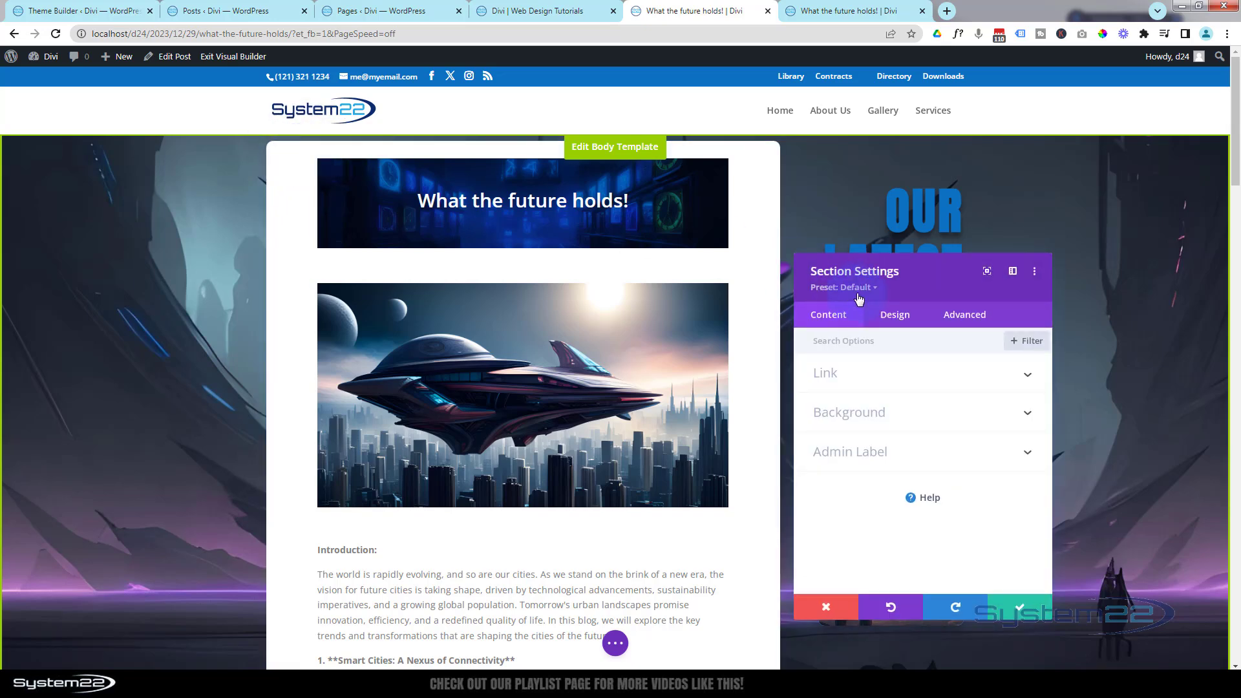
click(937, 409)
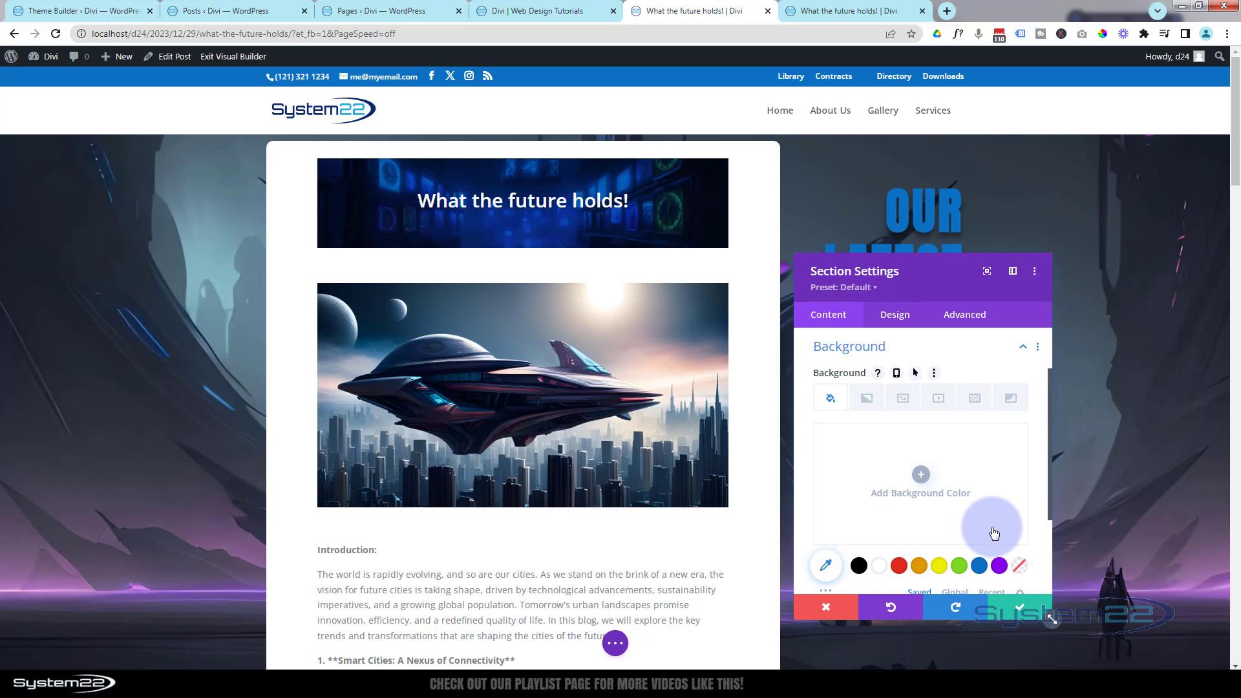
click(858, 567)
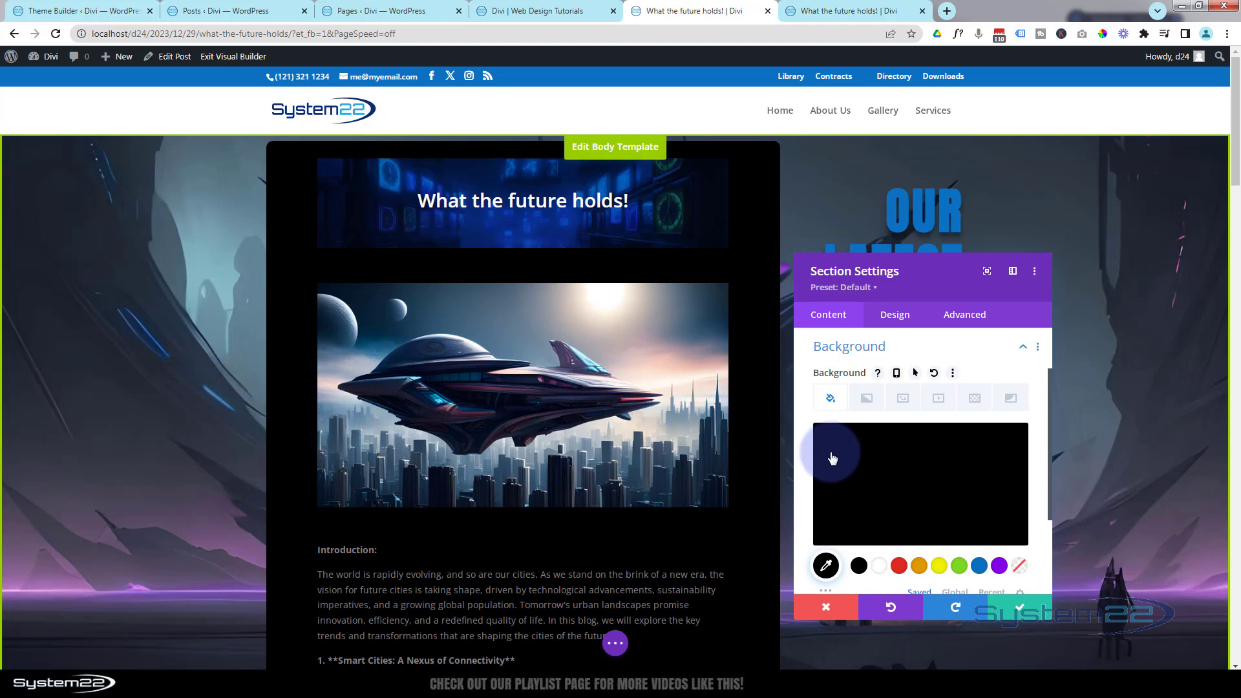
click(874, 486)
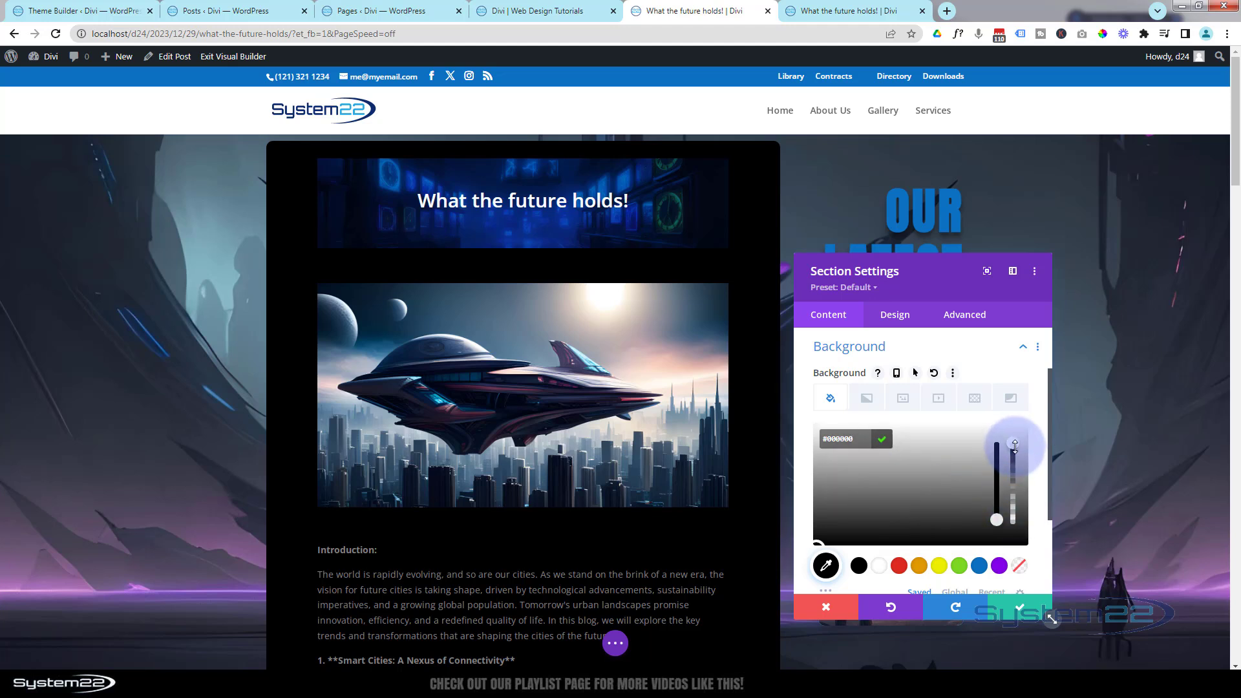
drag(1015, 446, 1013, 455)
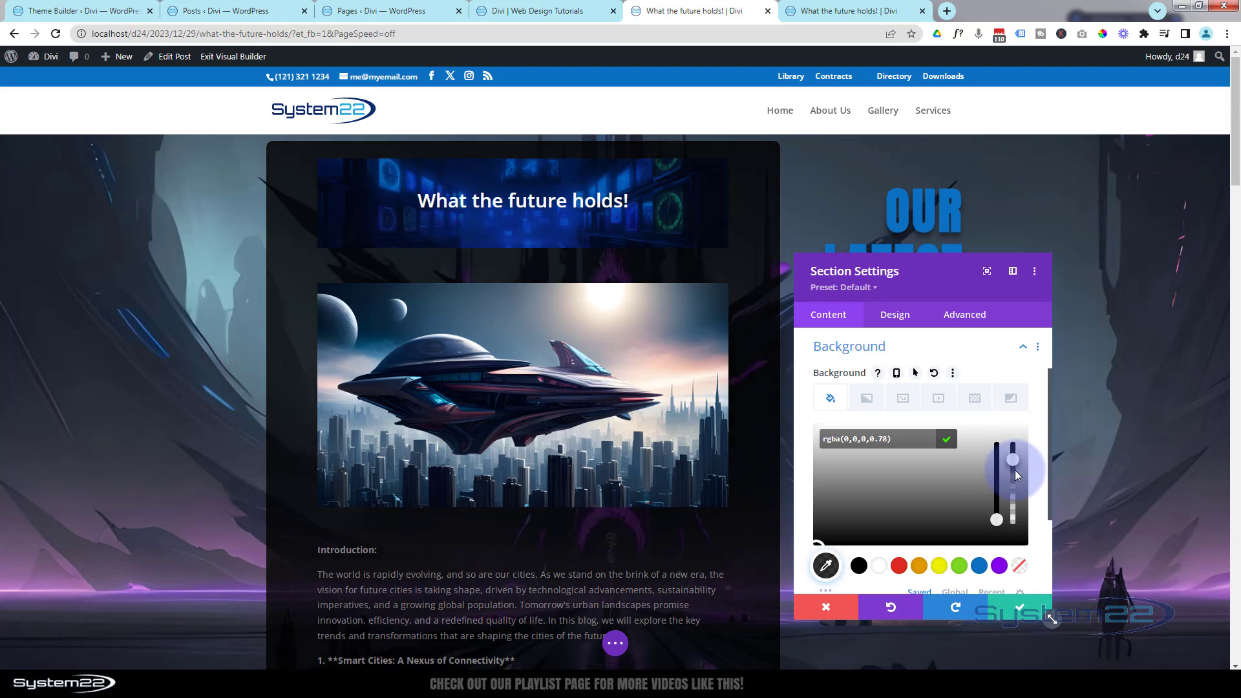
scroll(186, 406, down, 2)
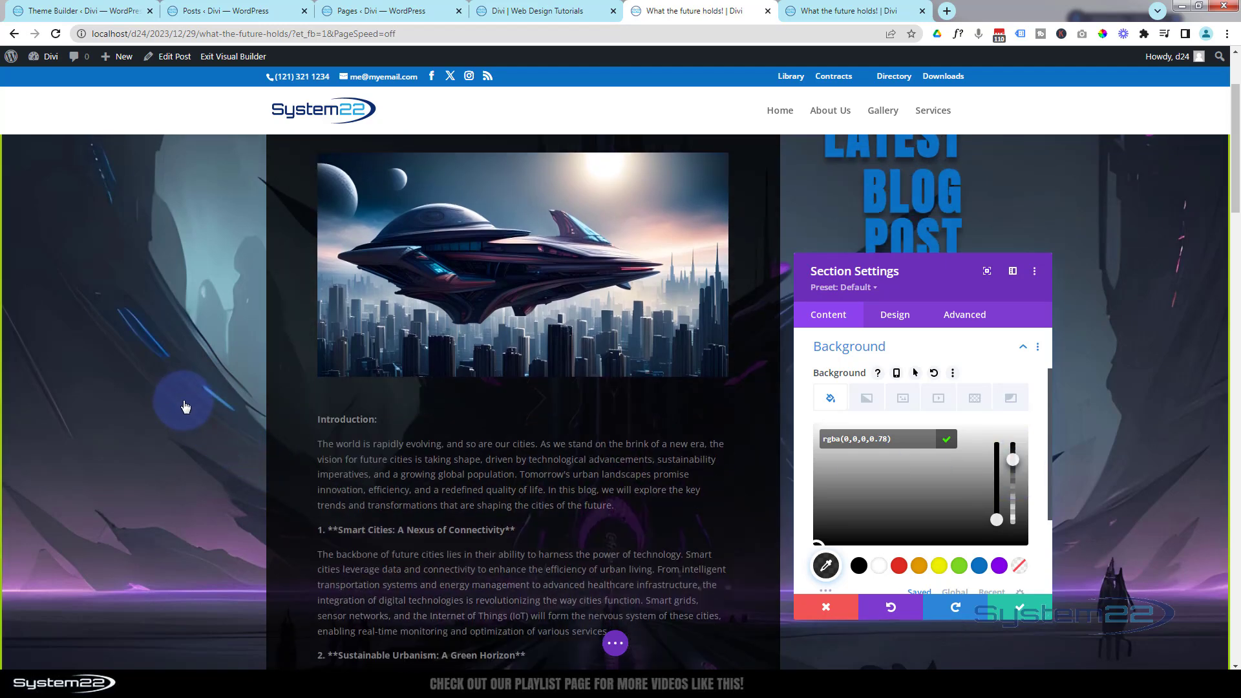
scroll(186, 406, down, 8)
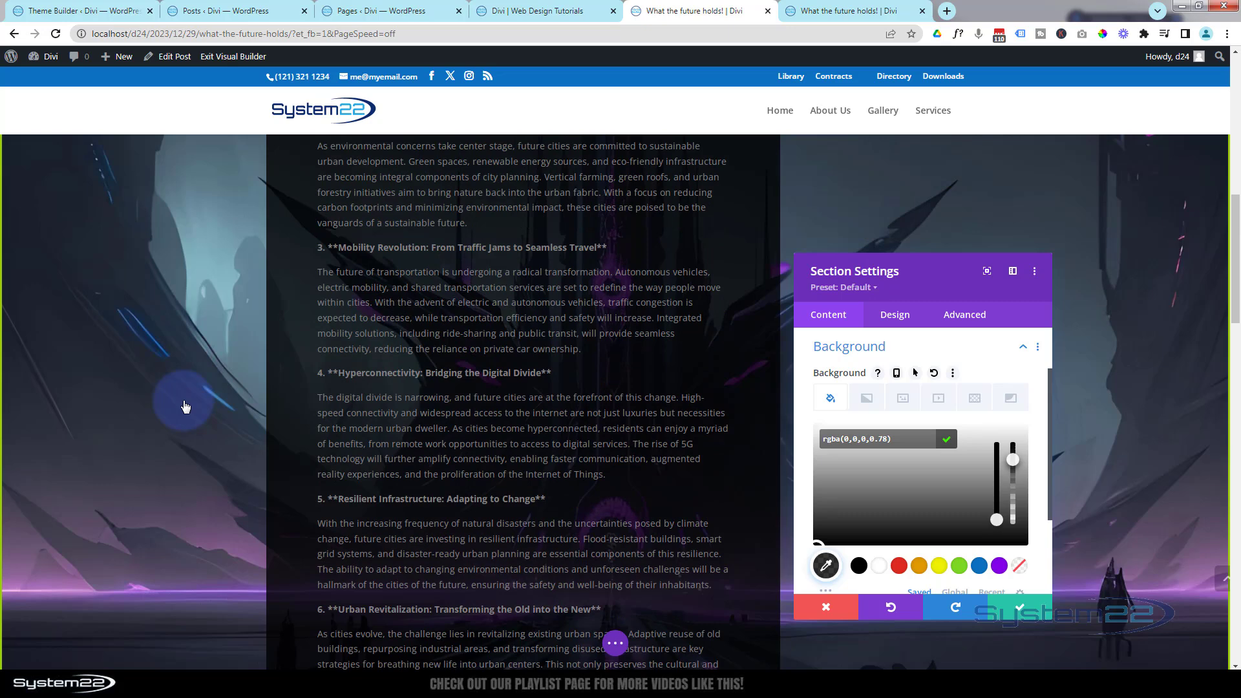
scroll(185, 406, up, 8)
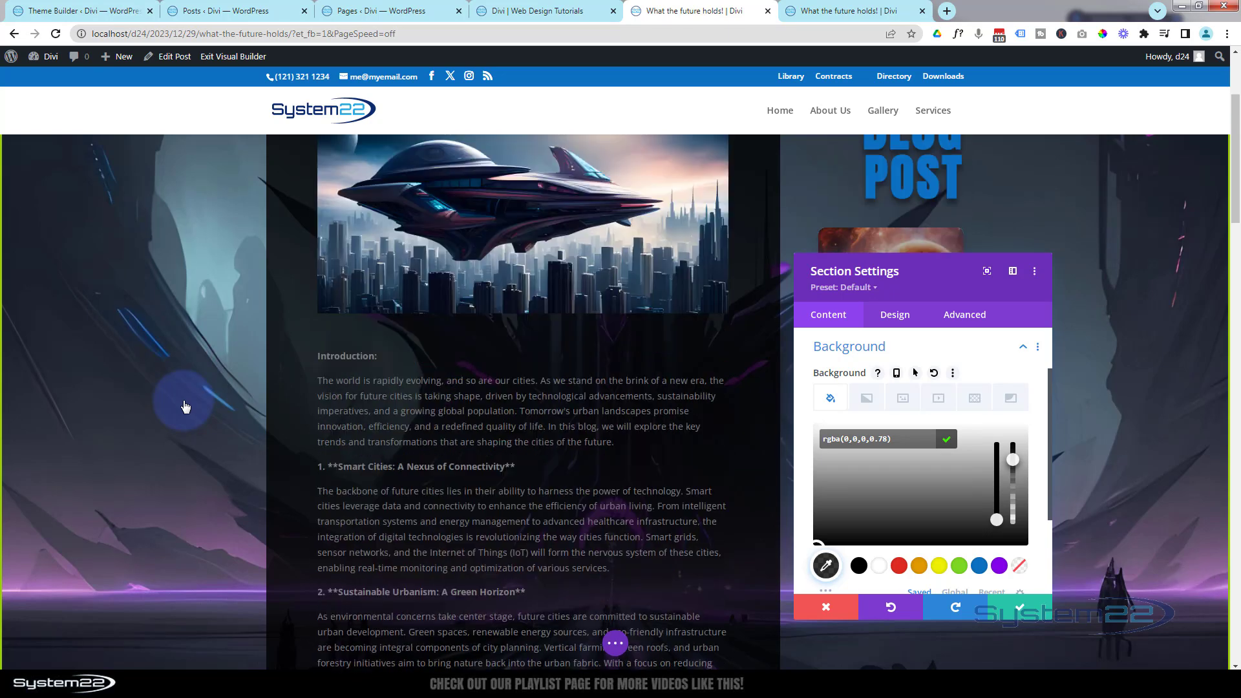
scroll(185, 406, up, 3)
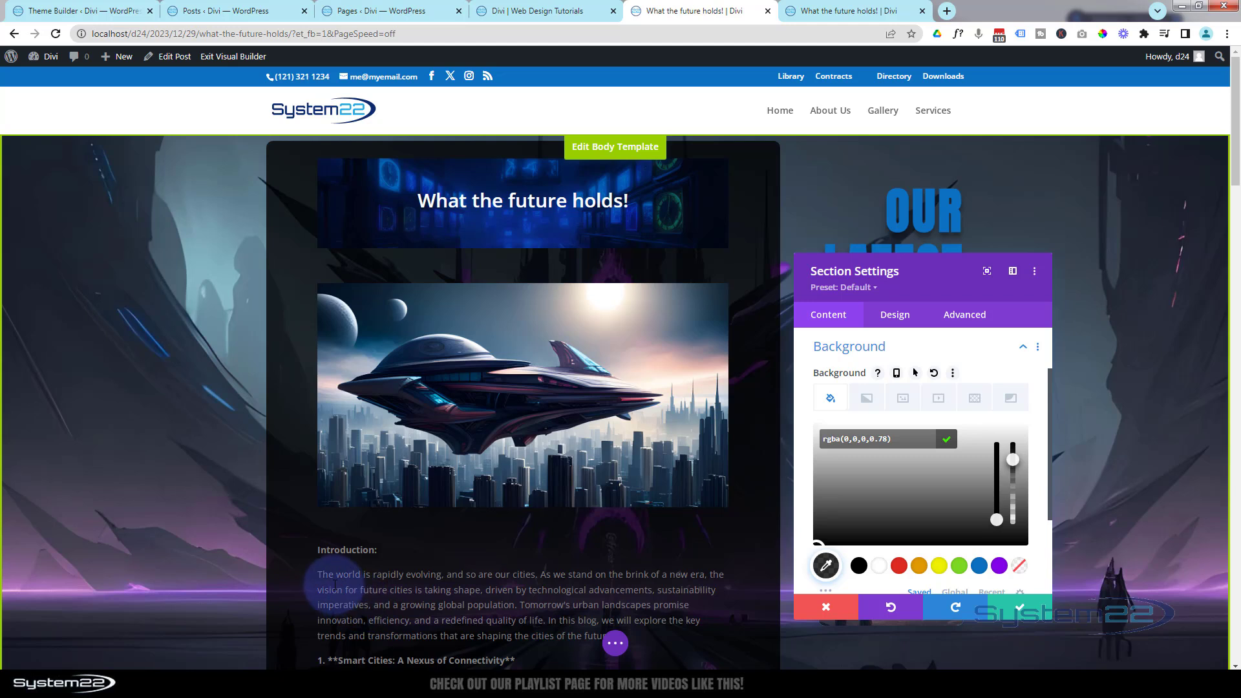
scroll(910, 433, down, 1)
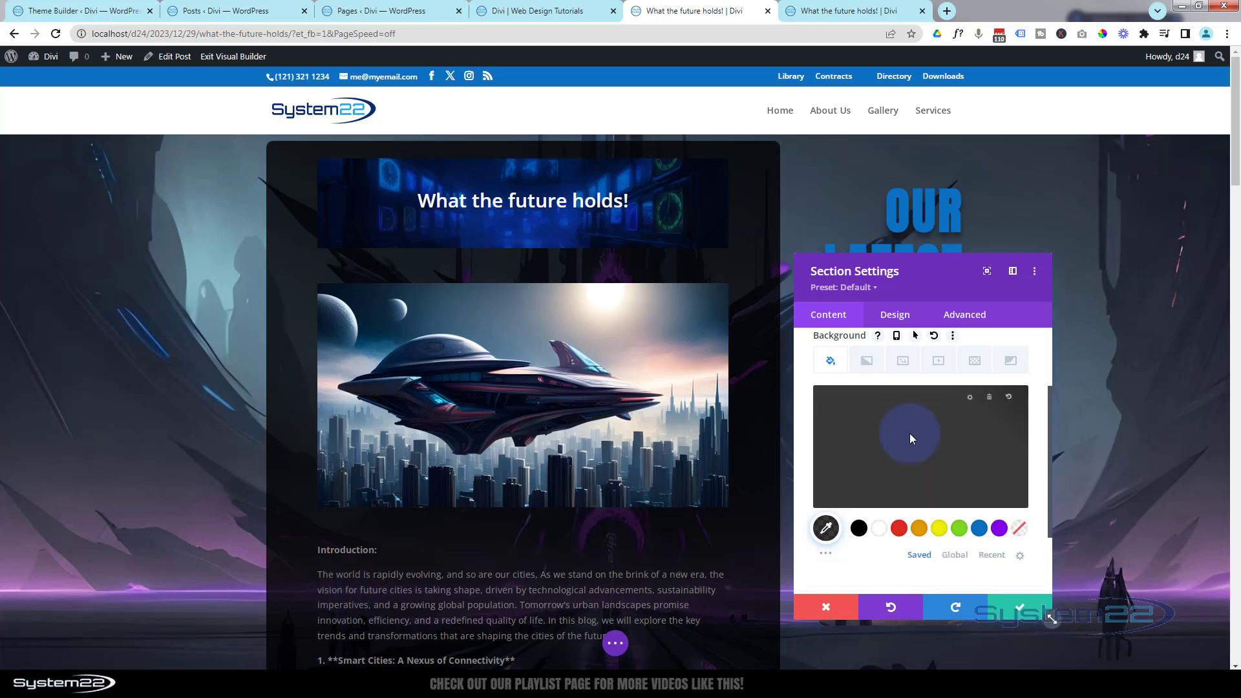
click(1012, 609)
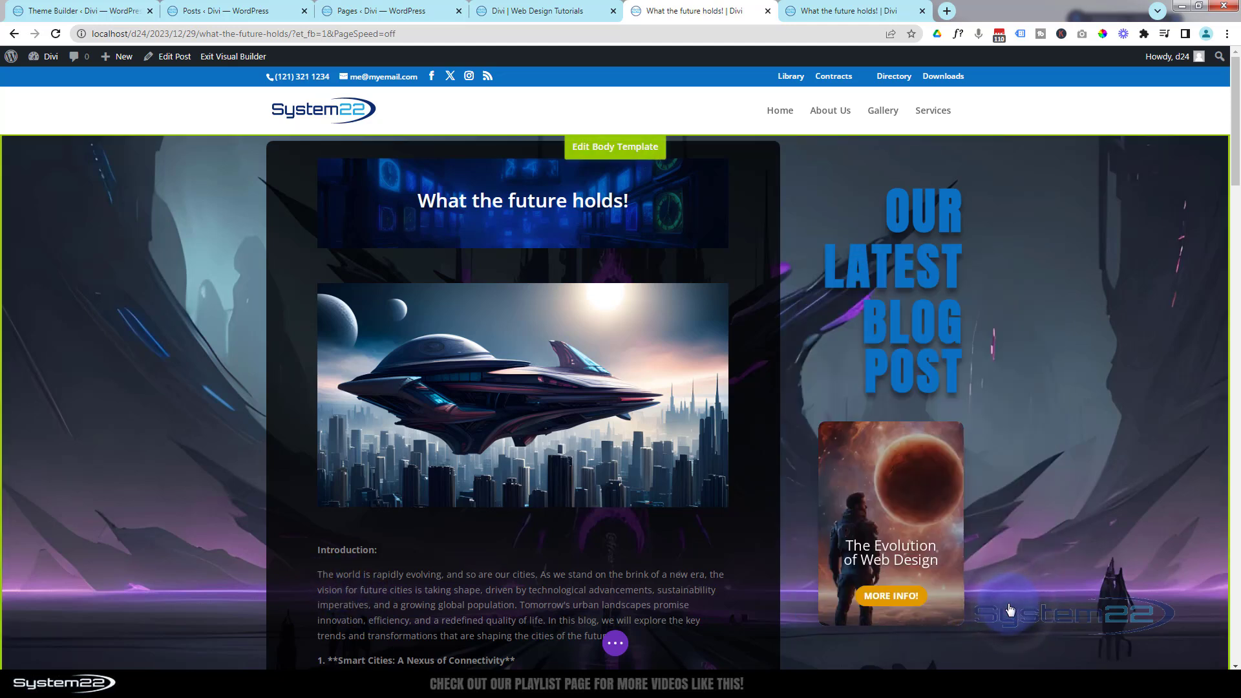
Set the Text module's text colour to light grey #d6d6d6 and save
scroll(497, 556, down, 2)
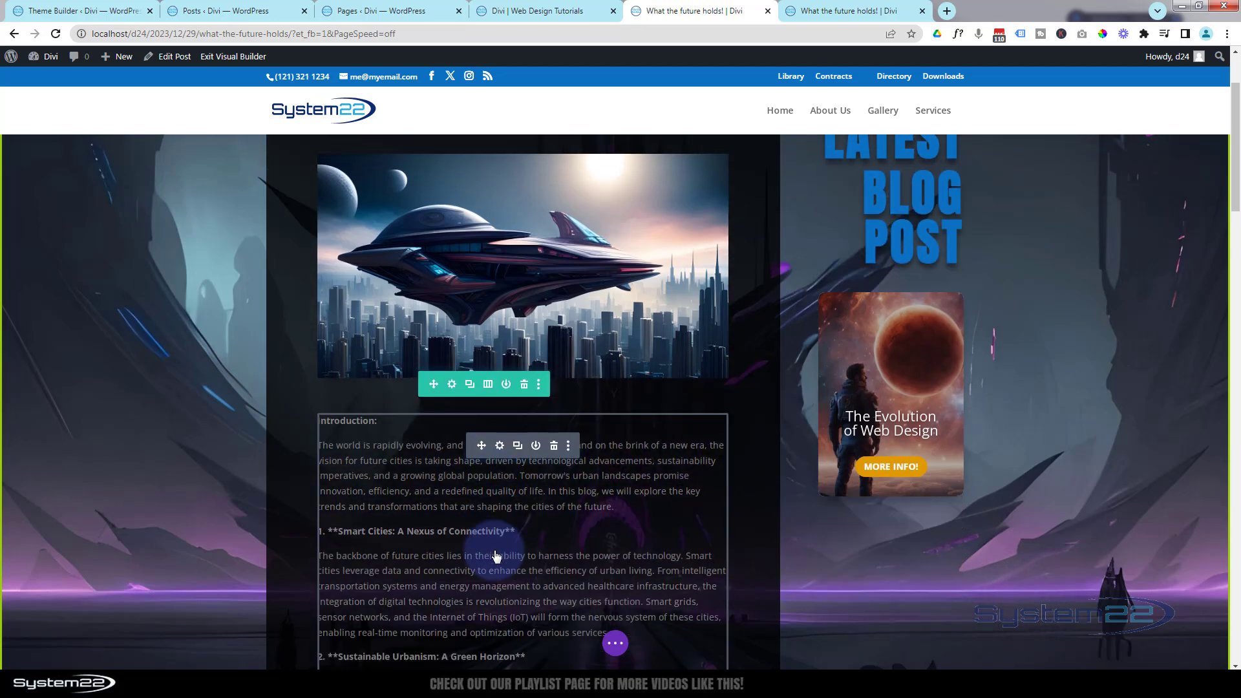
click(501, 447)
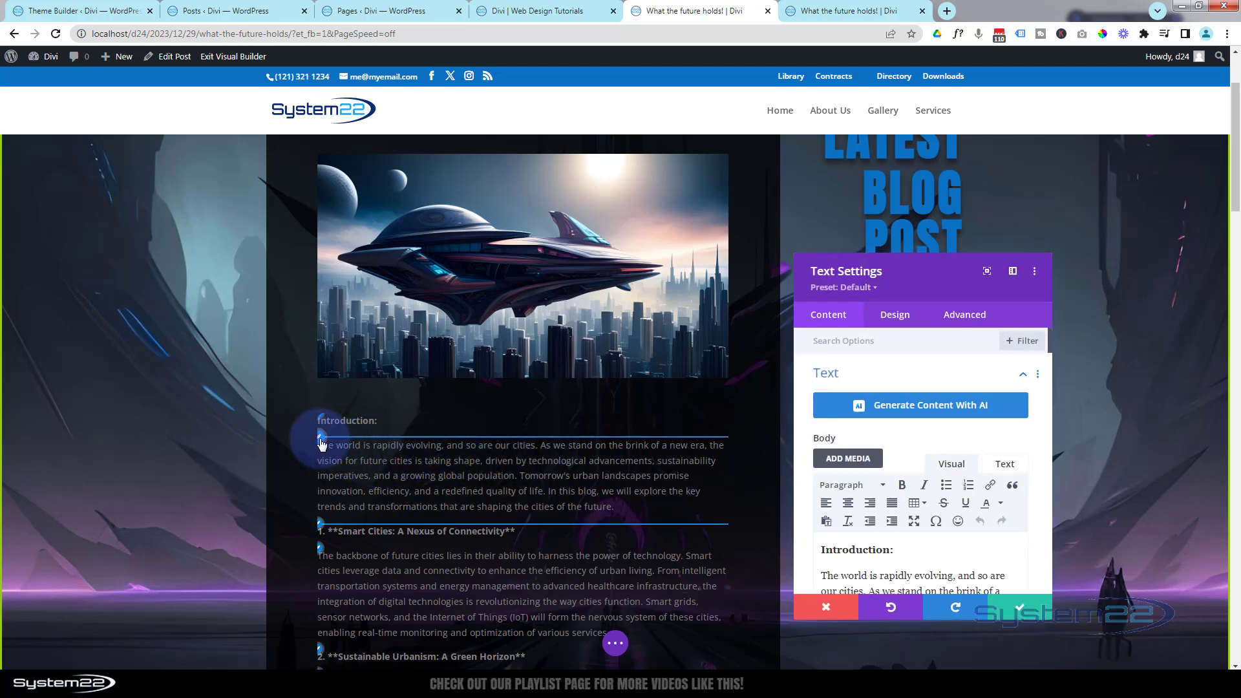
click(894, 315)
click(828, 373)
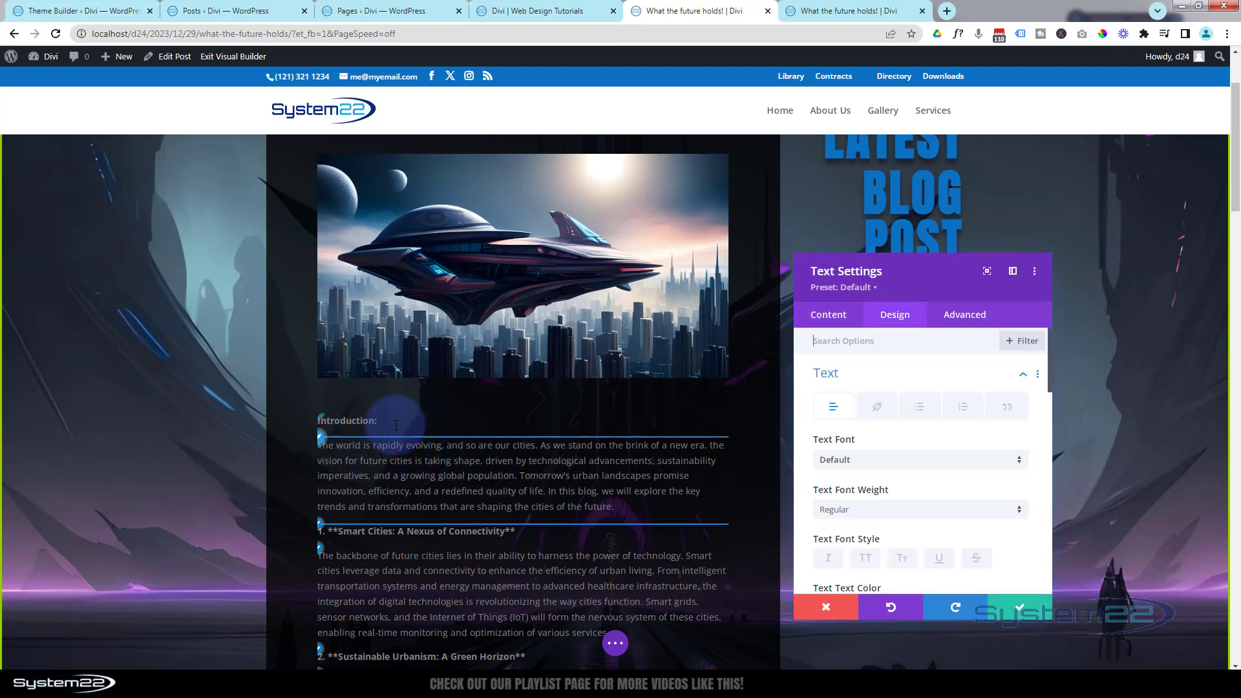
scroll(853, 427, down, 3)
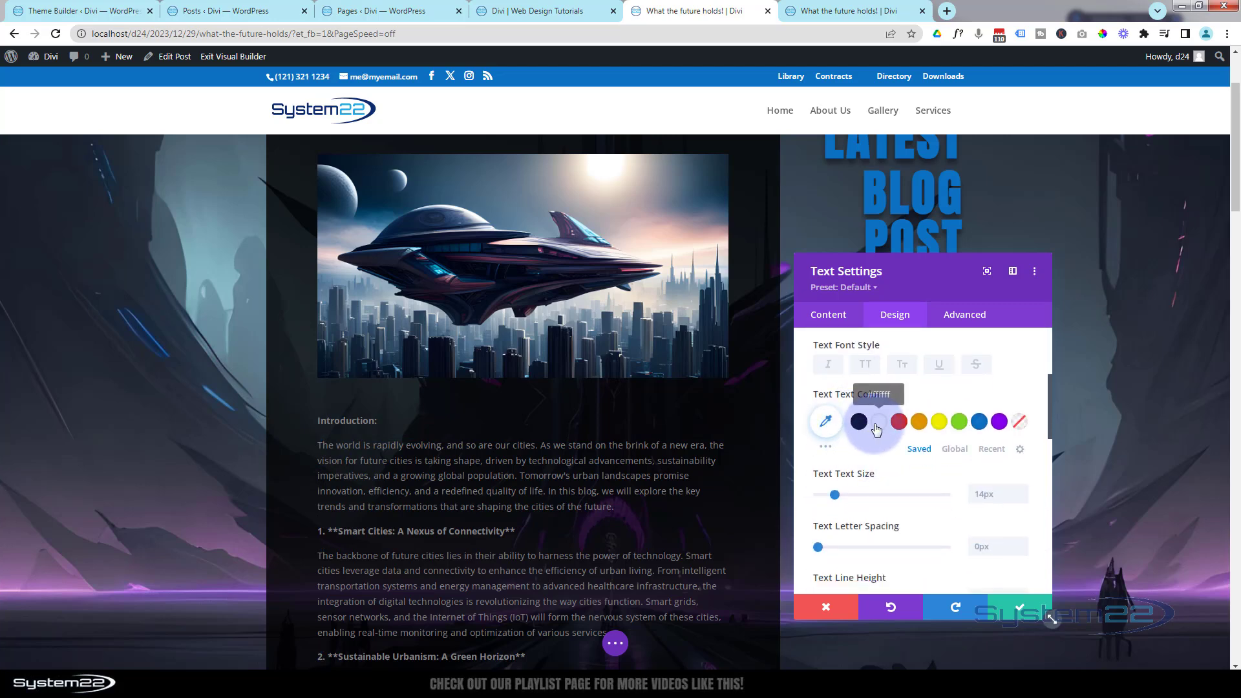
click(877, 424)
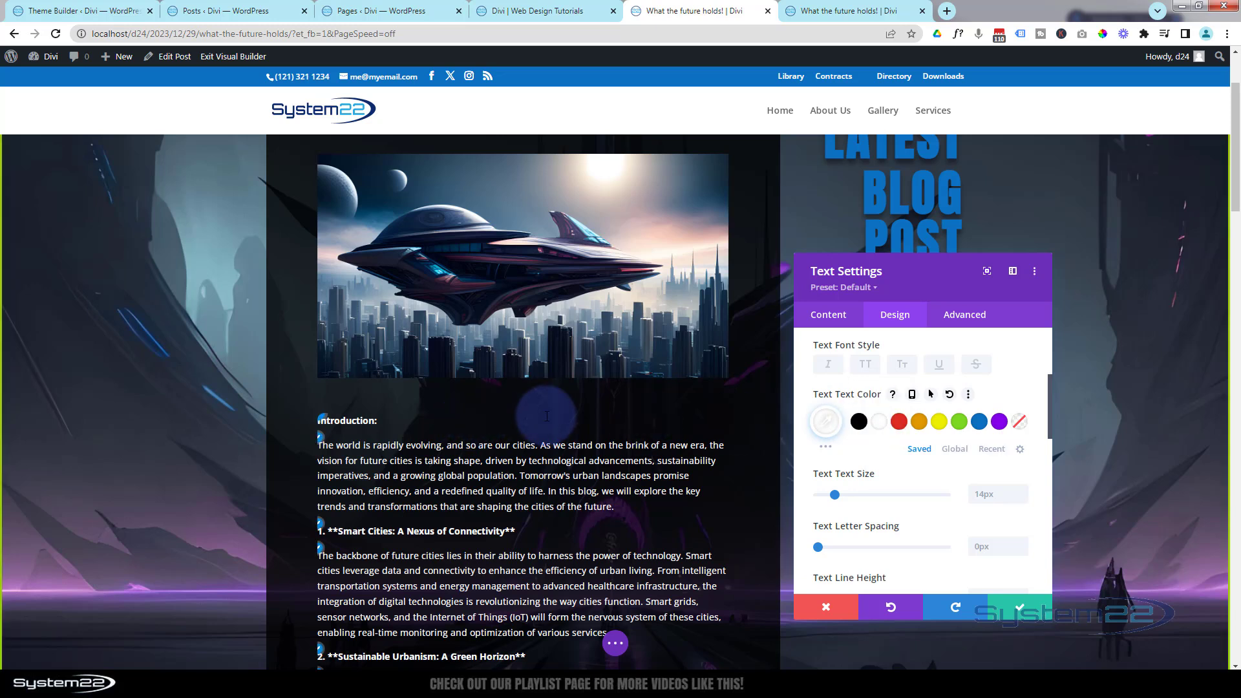
click(828, 449)
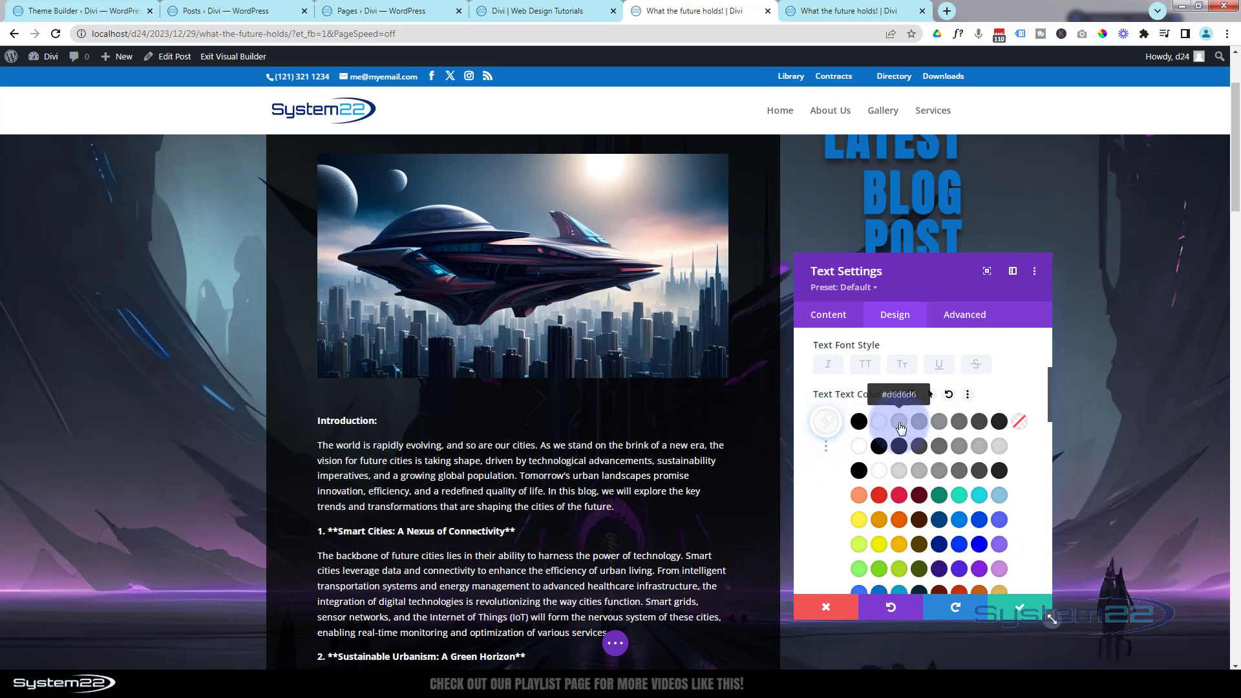
click(900, 425)
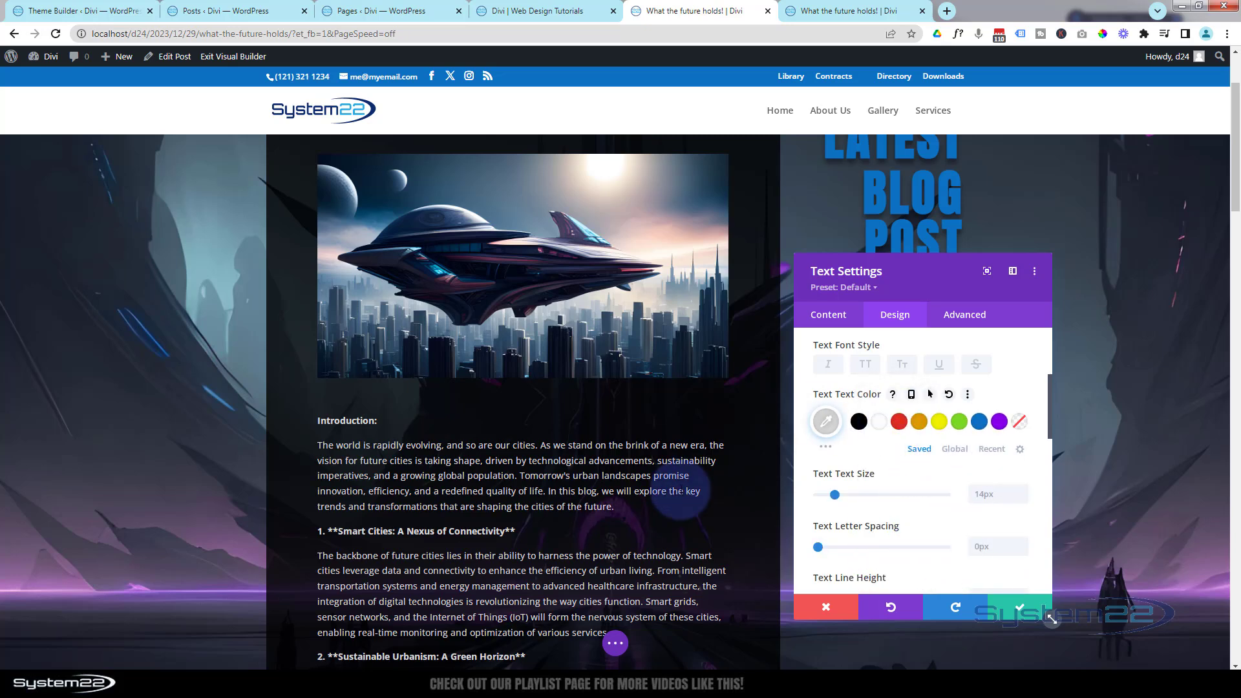
scroll(622, 508, down, 9)
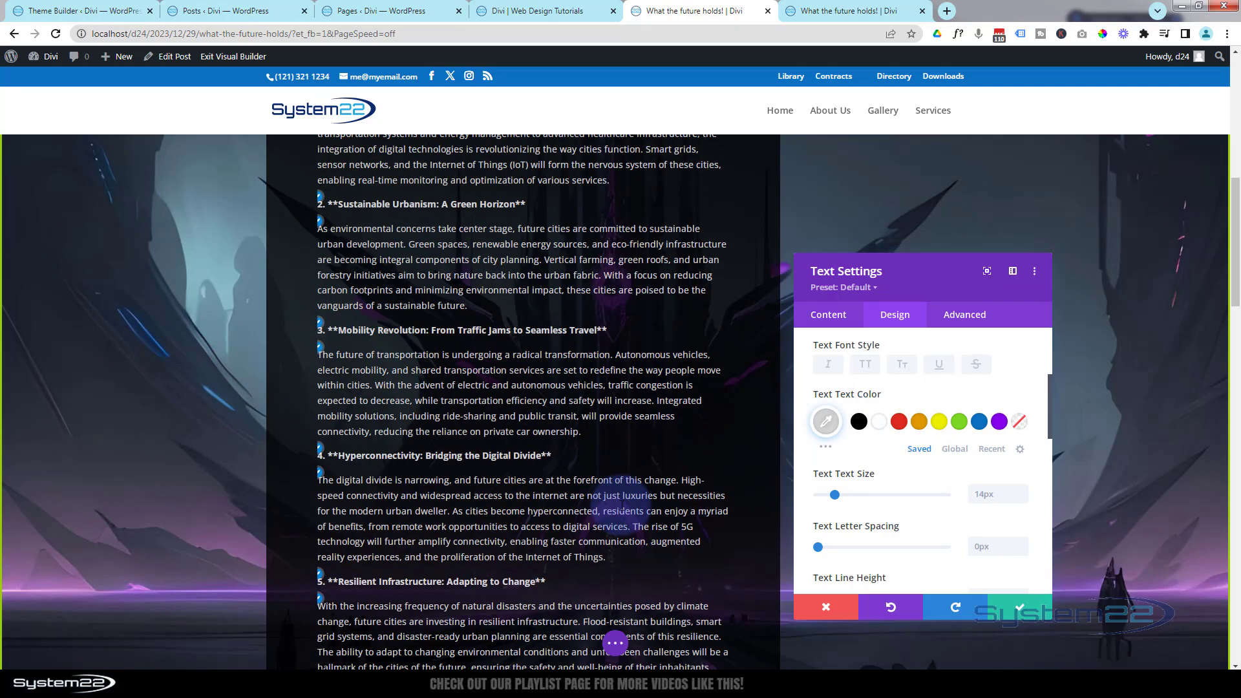
scroll(622, 508, down, 10)
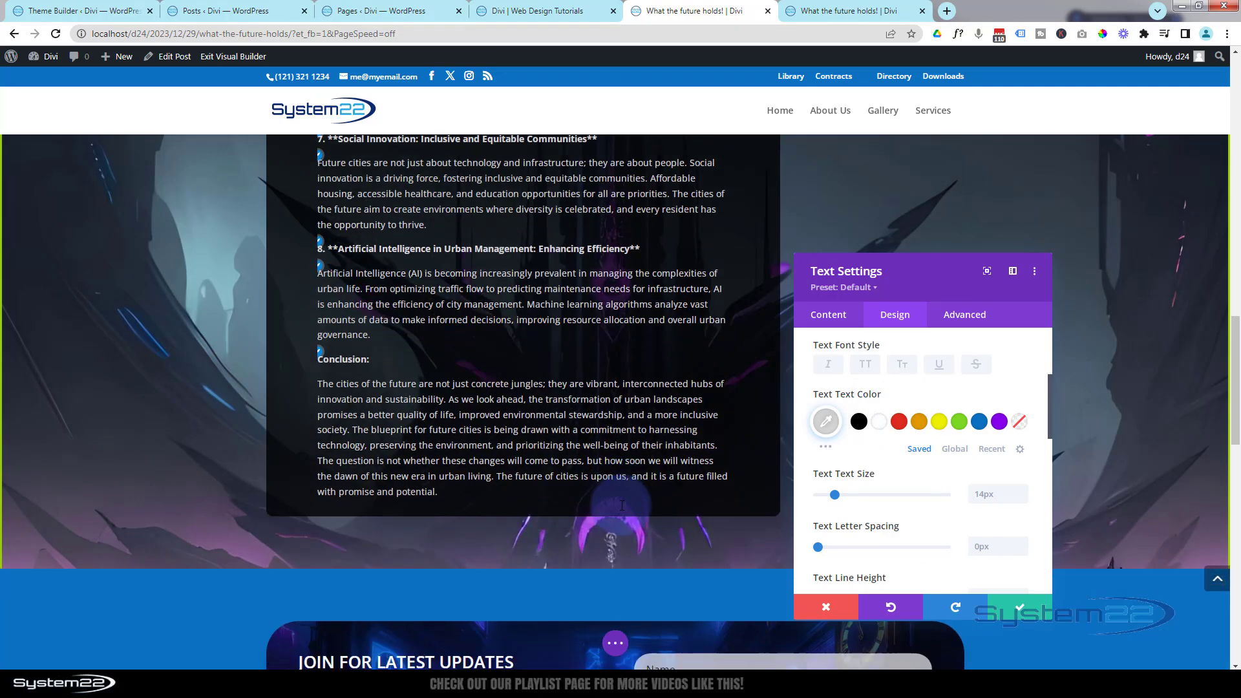
scroll(622, 511, down, 3)
scroll(550, 453, up, 5)
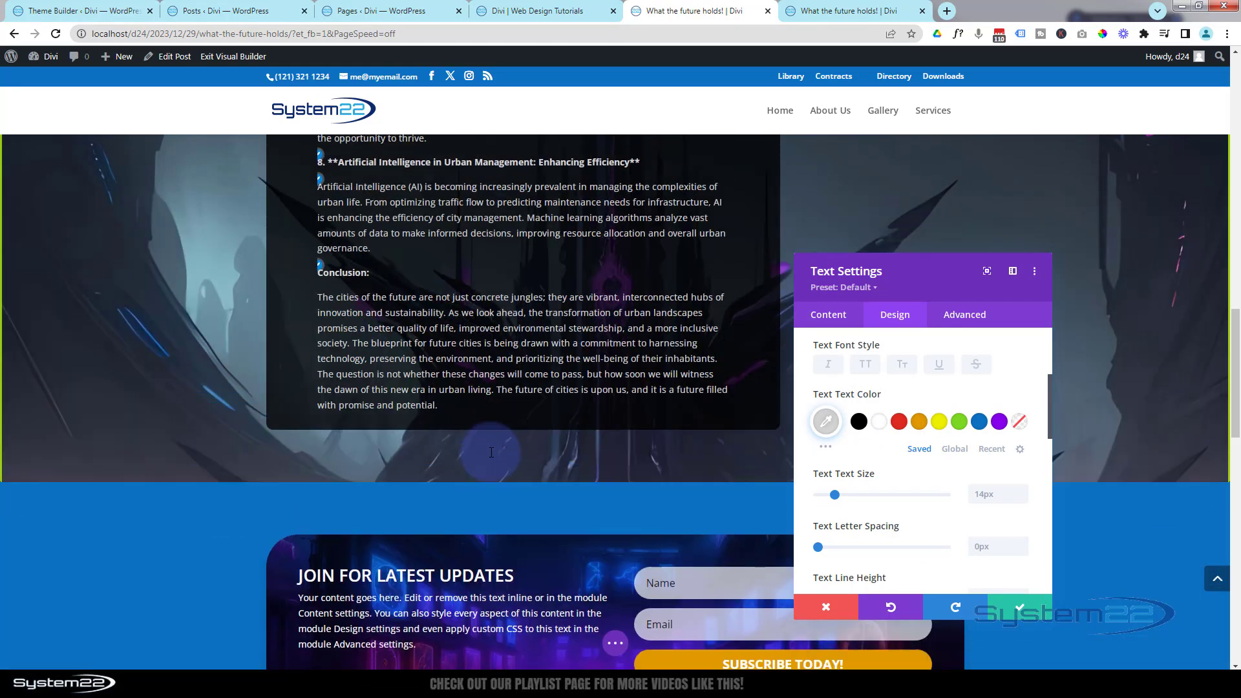
scroll(550, 453, up, 12)
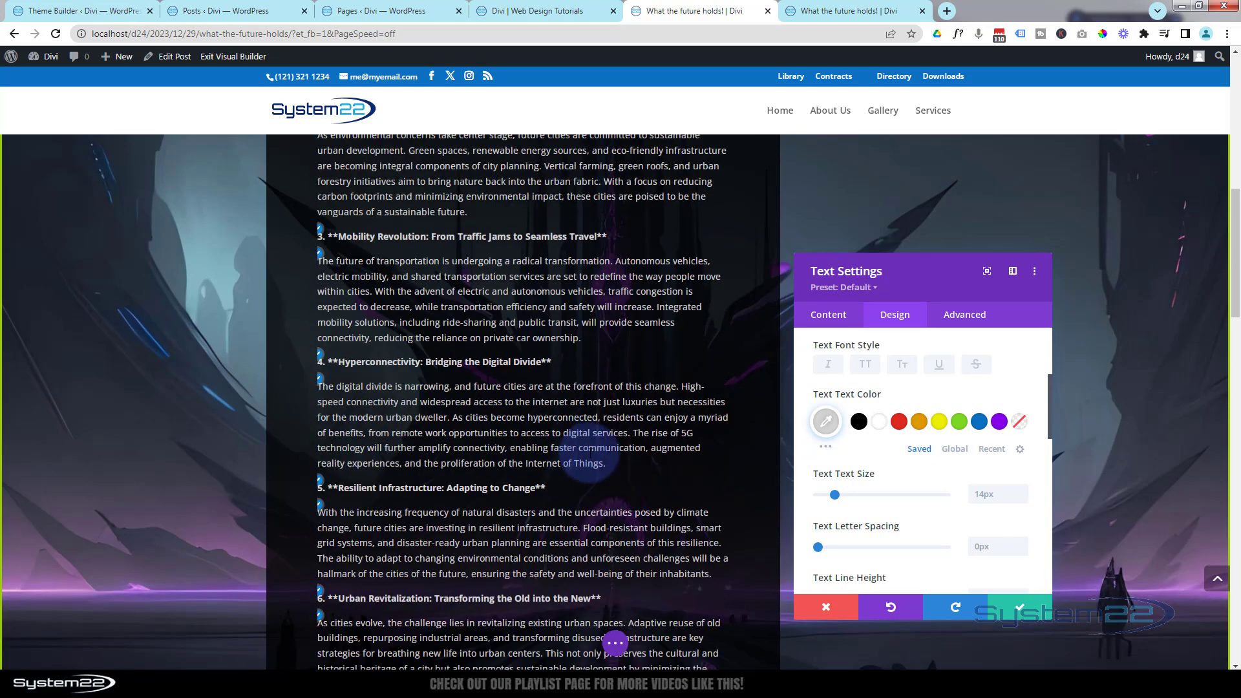
click(1028, 608)
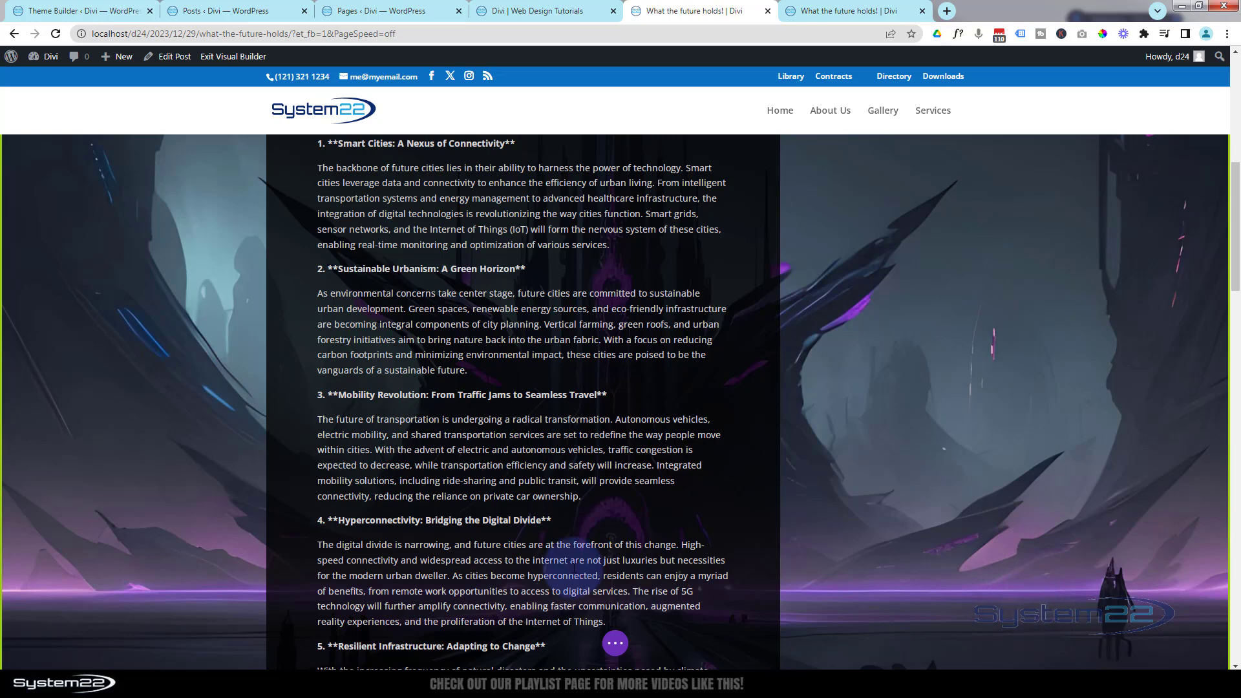
Save the page, exit the Visual Builder to review the live post, then go back to the Posts list
click(616, 645)
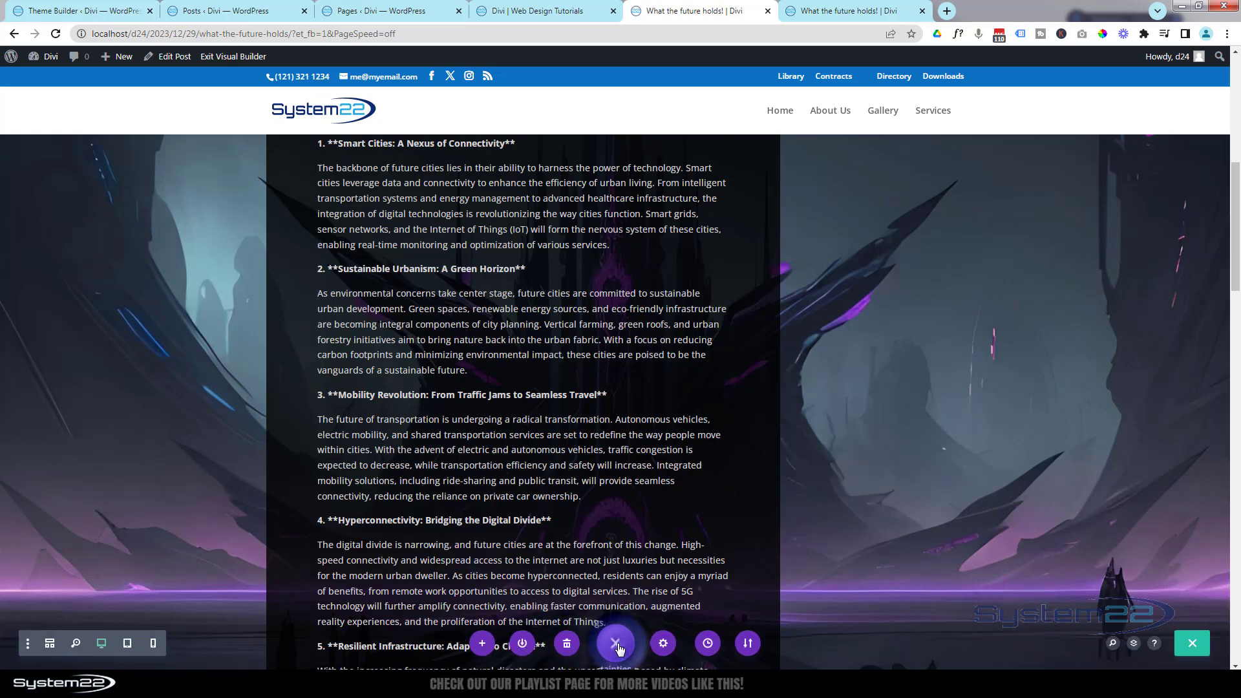
click(1193, 646)
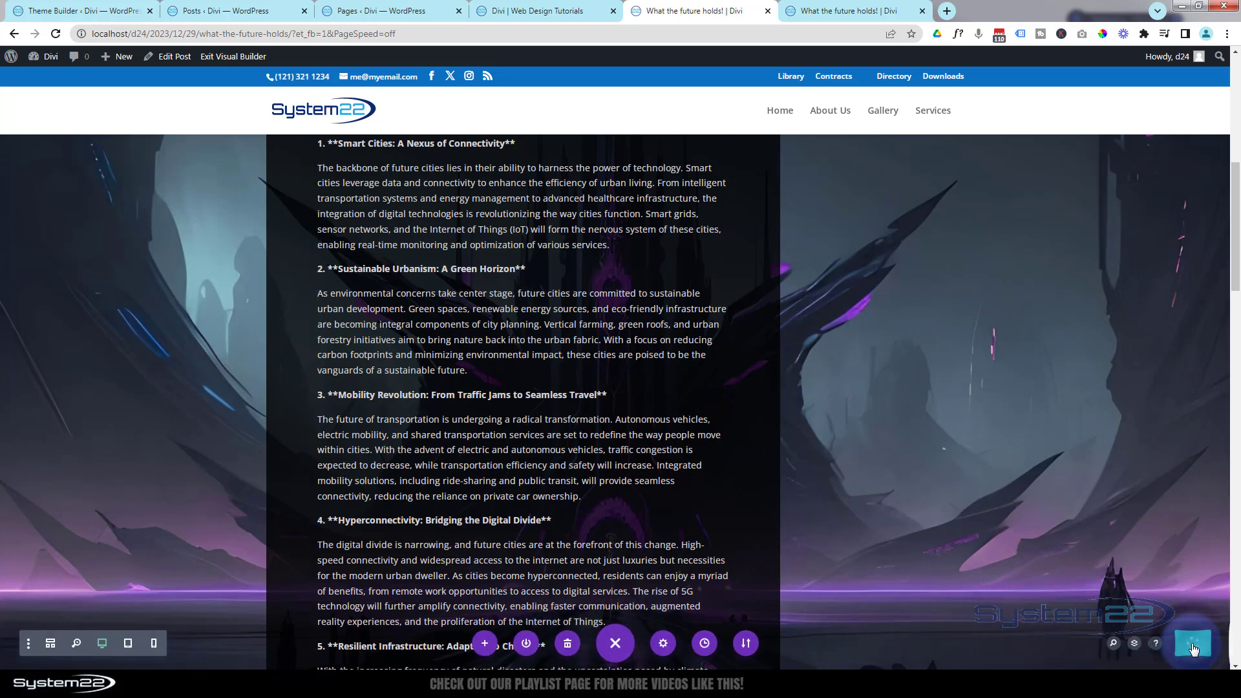
click(246, 58)
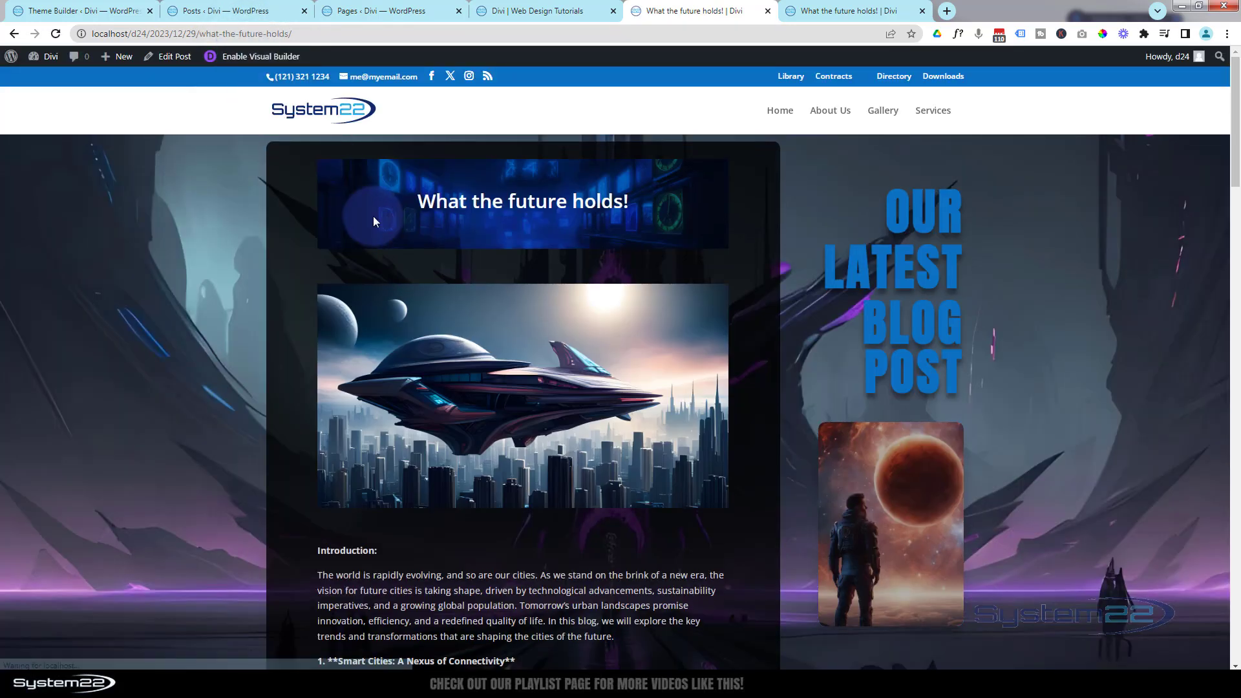
scroll(374, 217, down, 6)
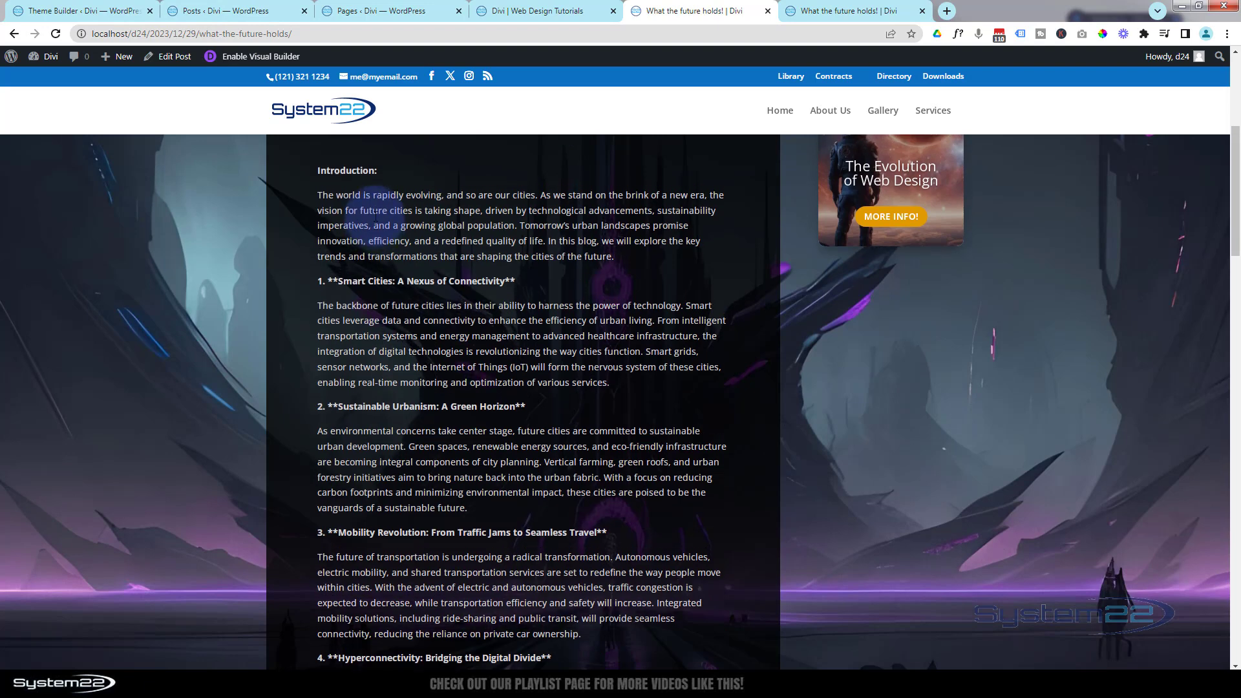
scroll(375, 216, up, 6)
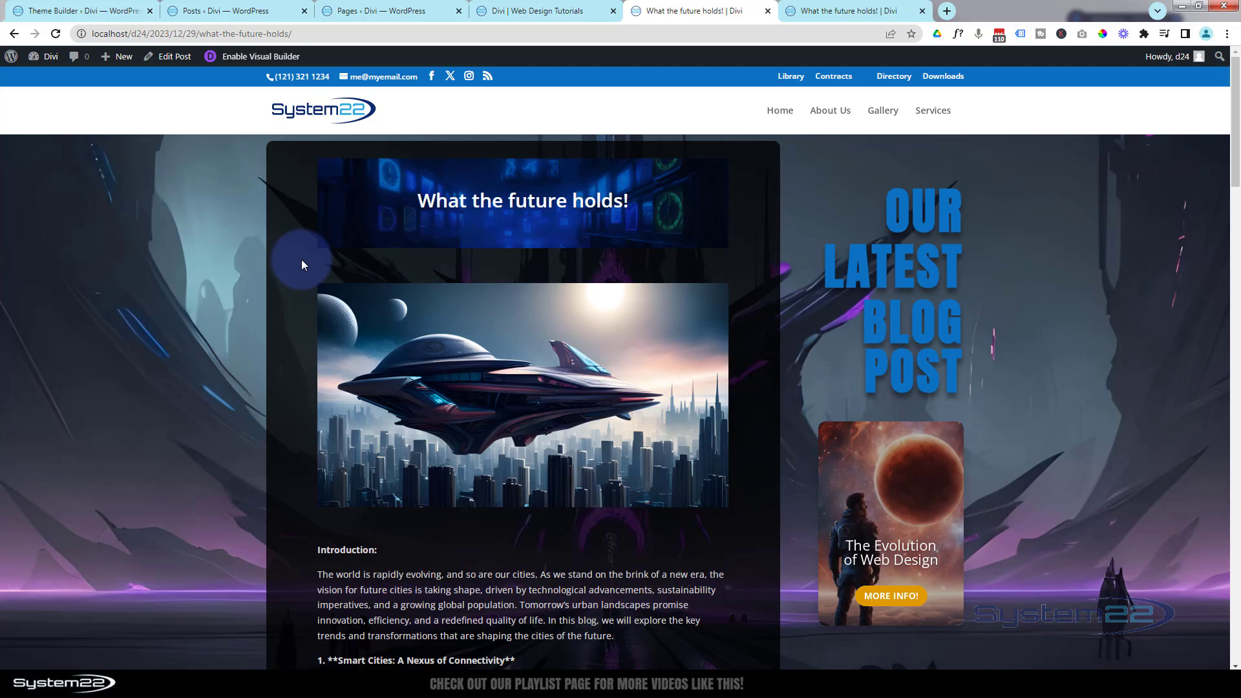
click(260, 14)
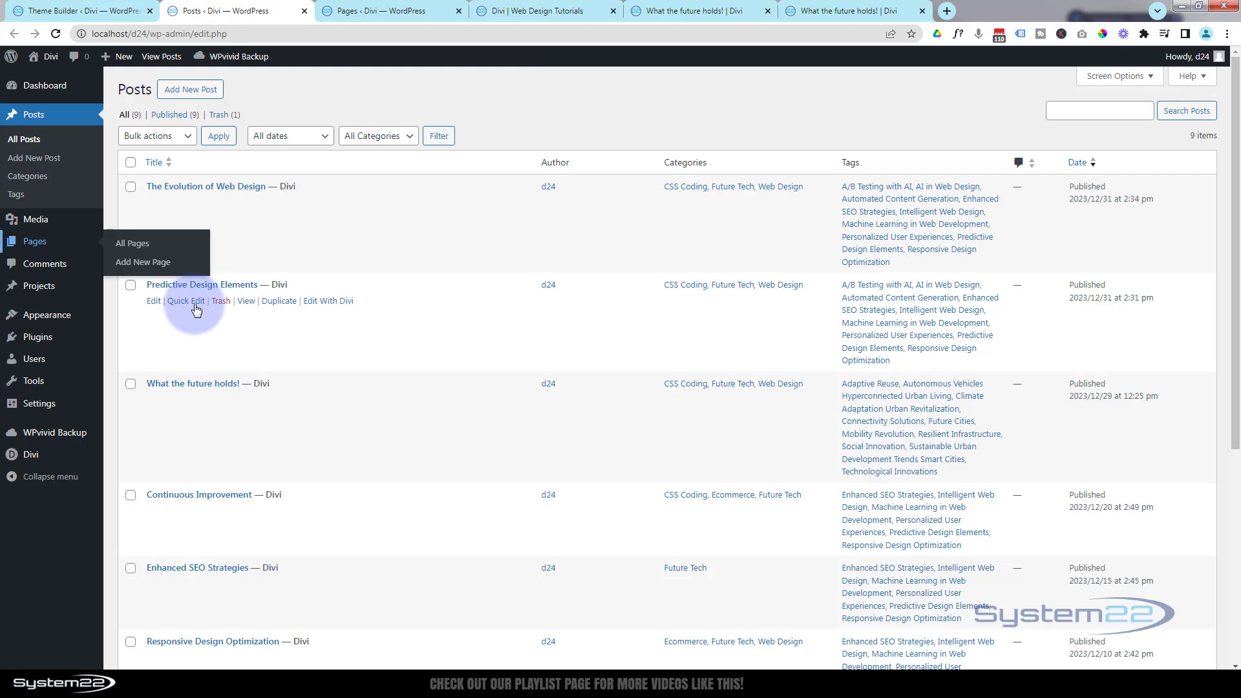
View the 'Predictive Design Elements' post in a new tab and enable the Visual Builder on it
click(246, 302)
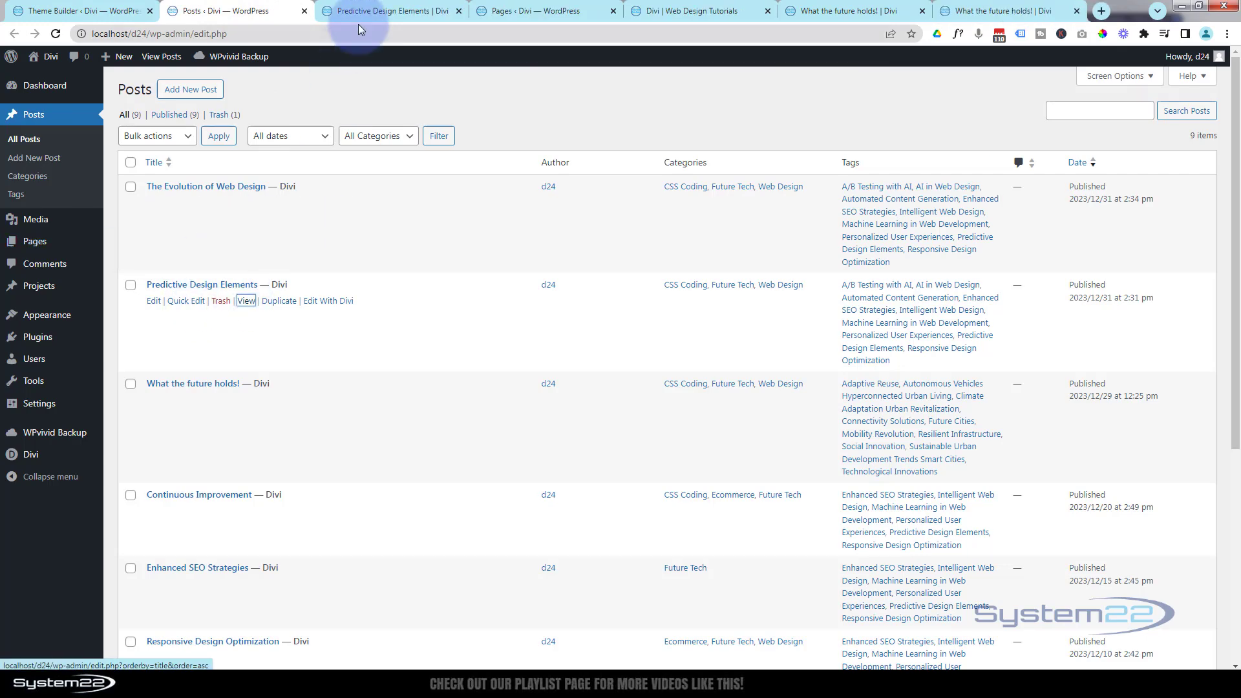
click(362, 11)
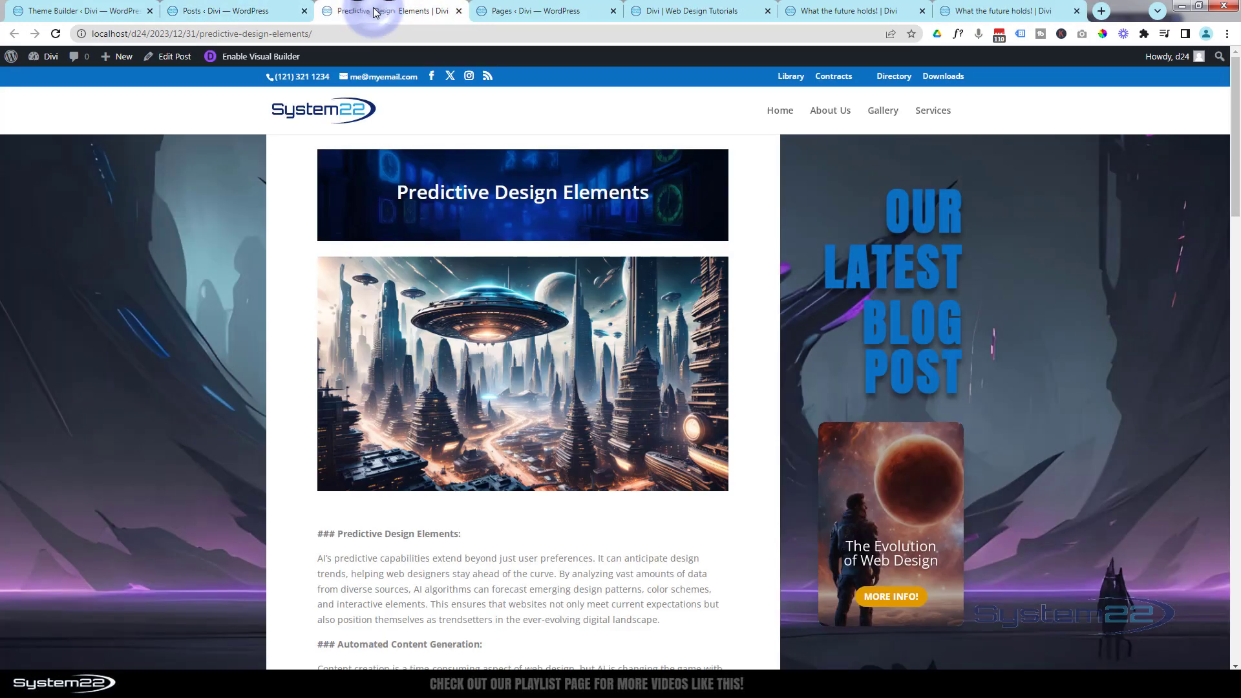
click(261, 58)
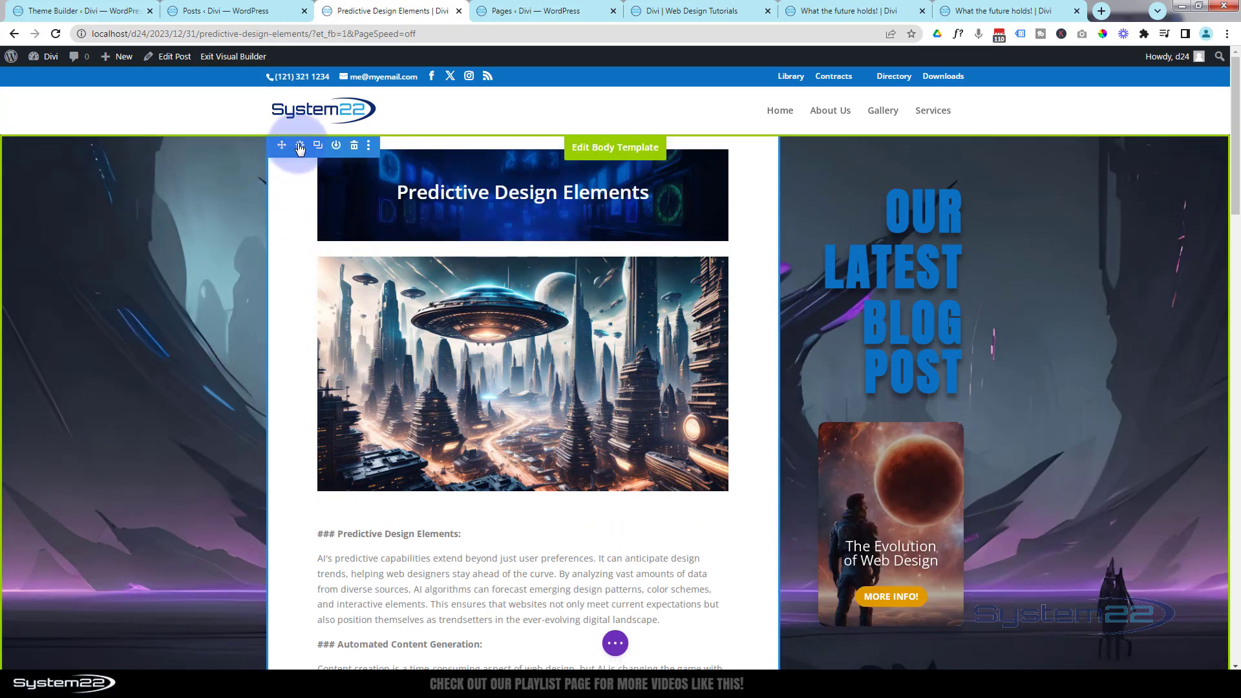
Make the post's main section background transparent instead of white and save
click(299, 146)
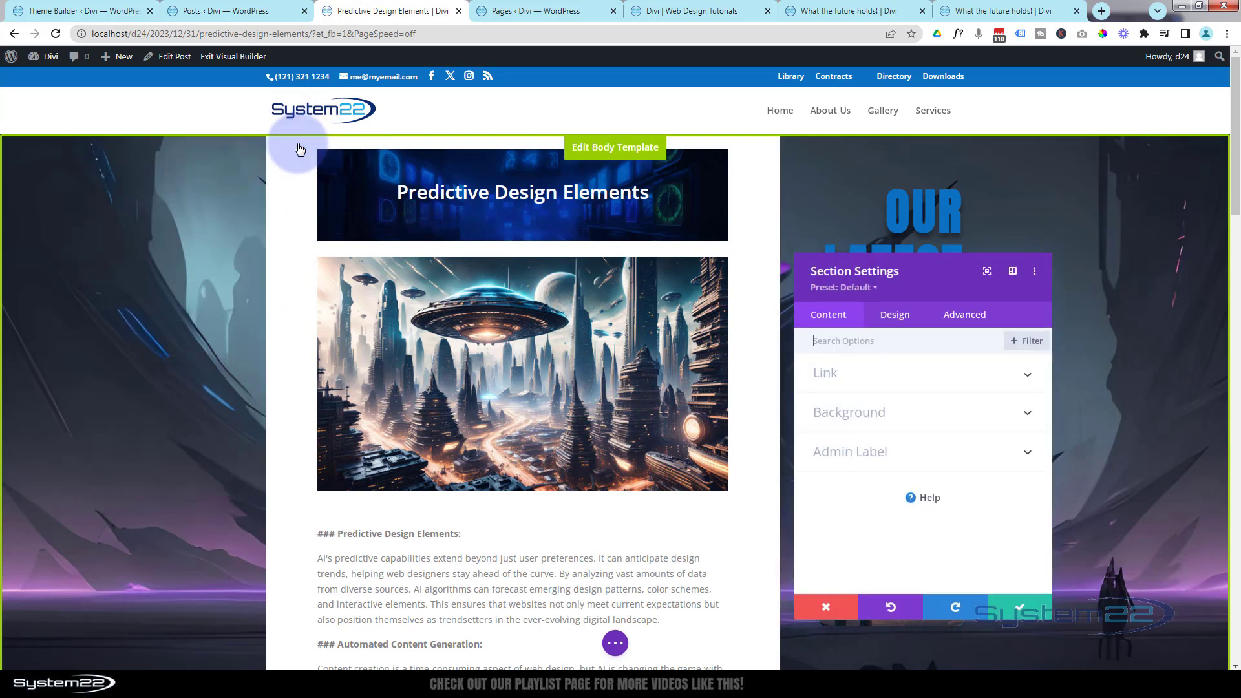
click(903, 421)
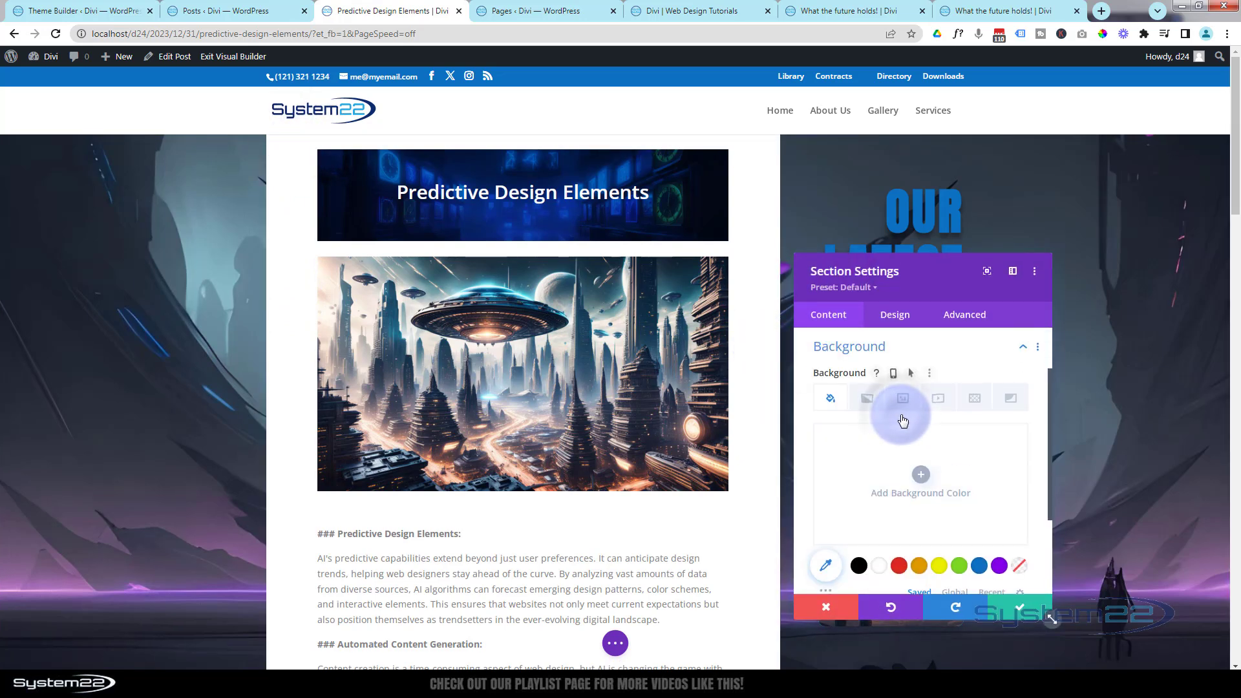
click(1022, 567)
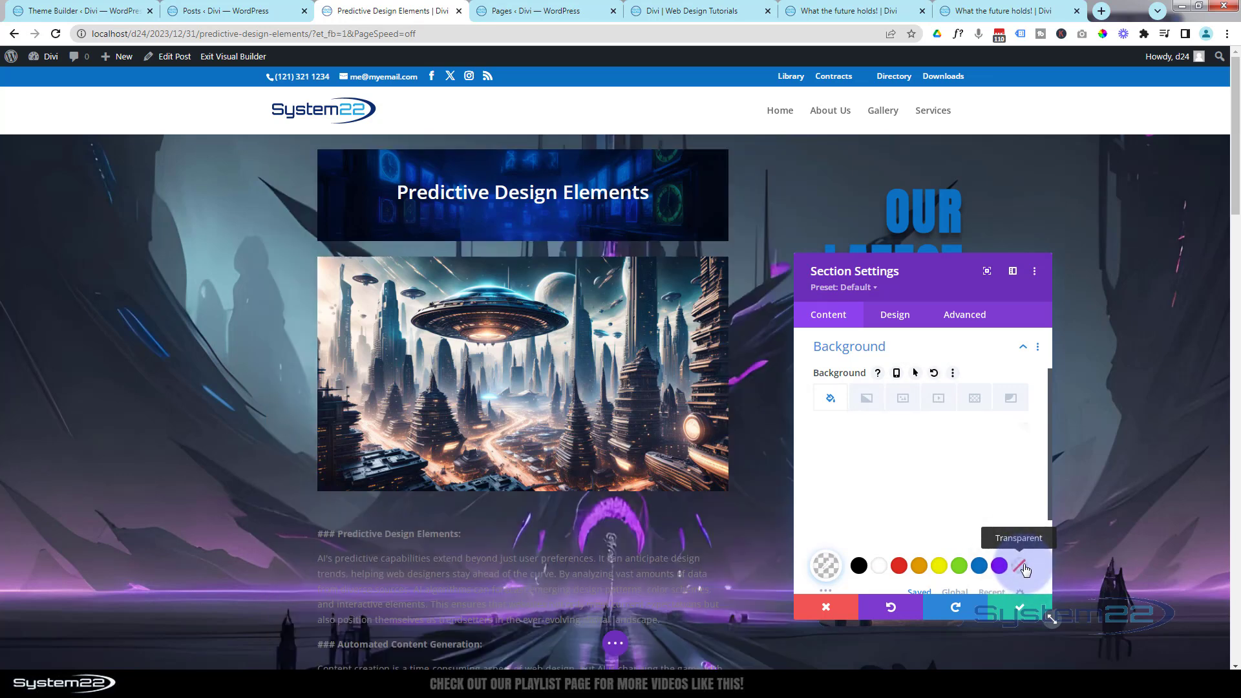
scroll(525, 418, down, 5)
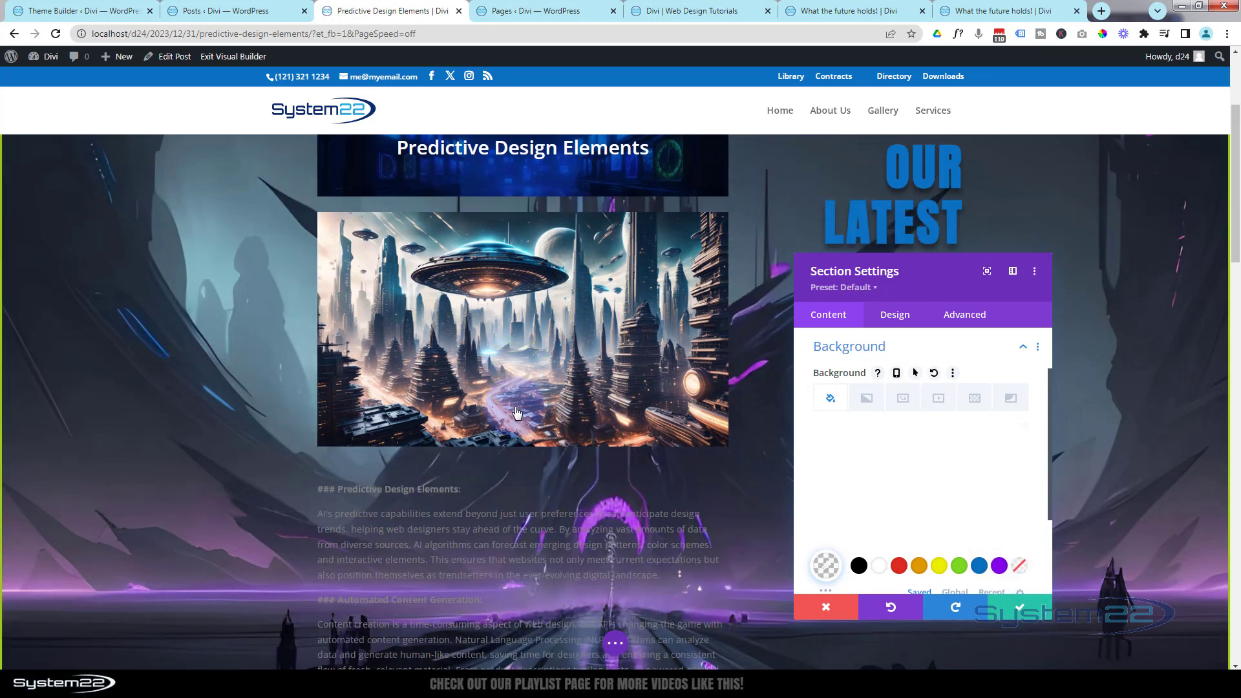
click(1020, 607)
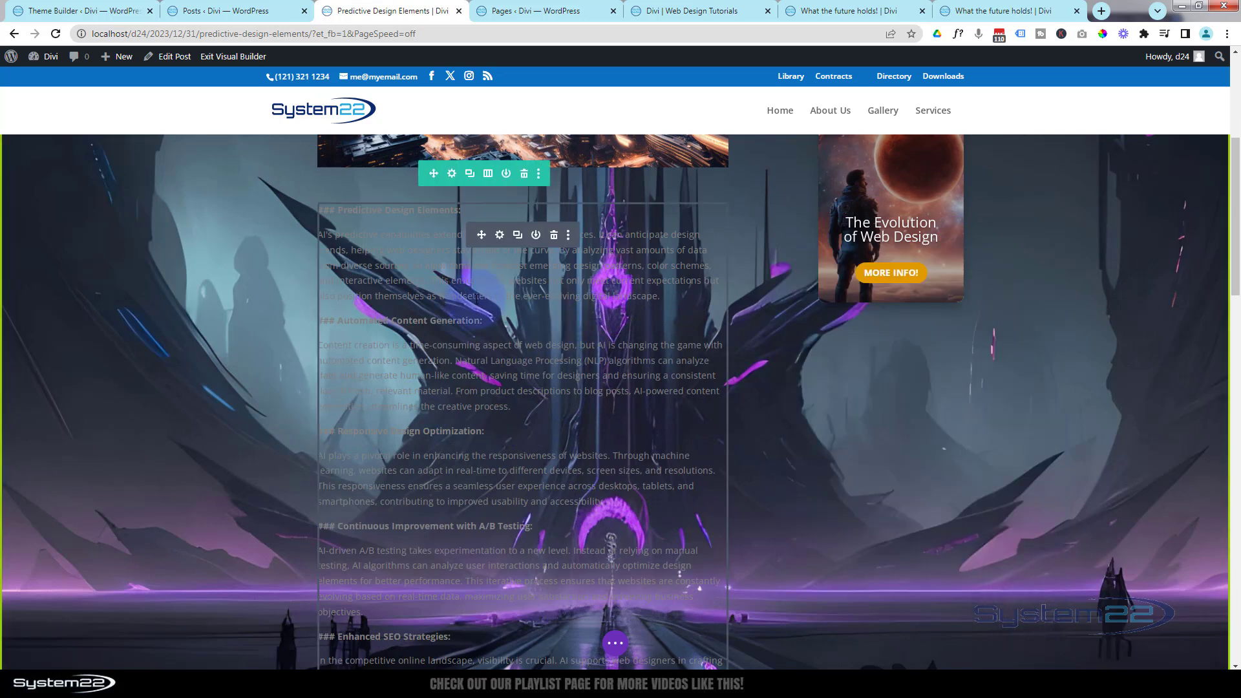
Set the post body text colour to white in the Text module's design settings
click(500, 236)
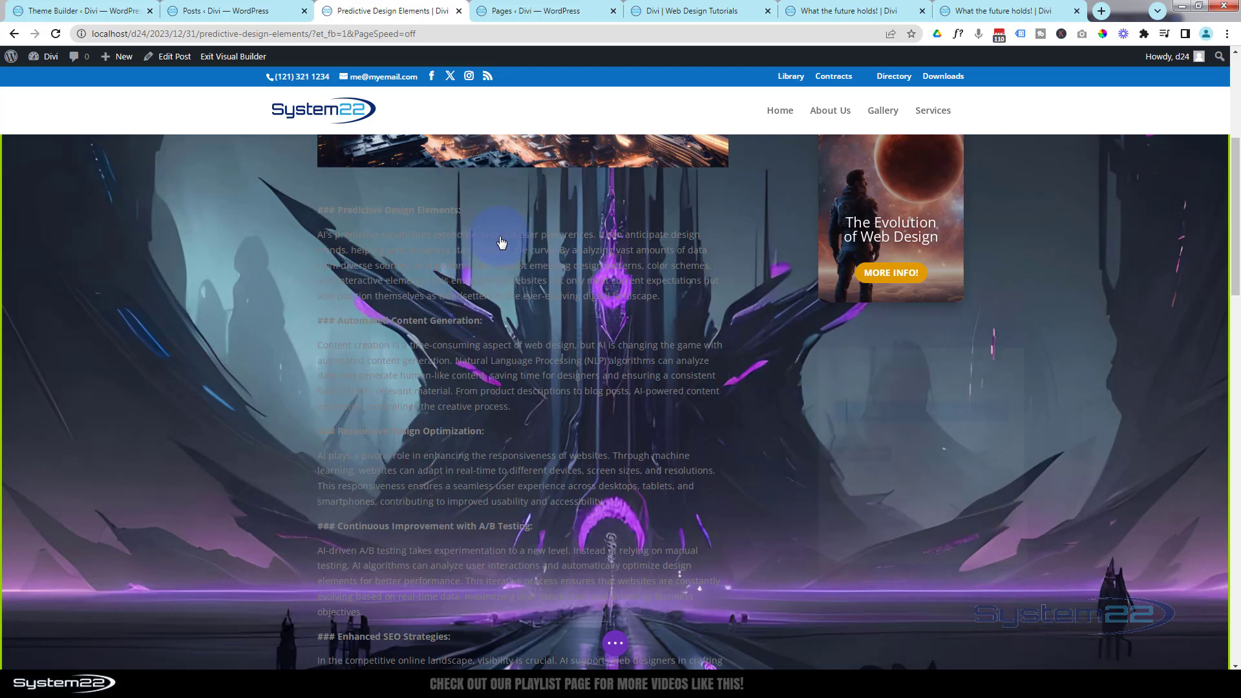
click(895, 315)
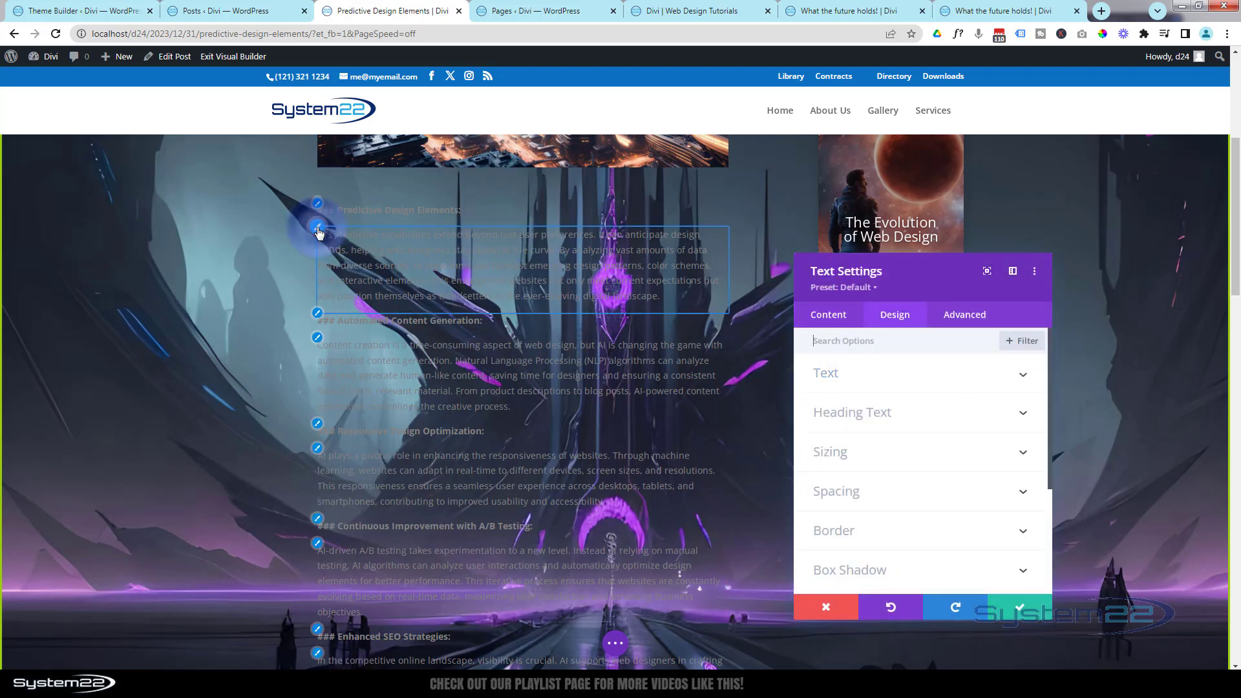
click(827, 370)
scroll(847, 414, down, 2)
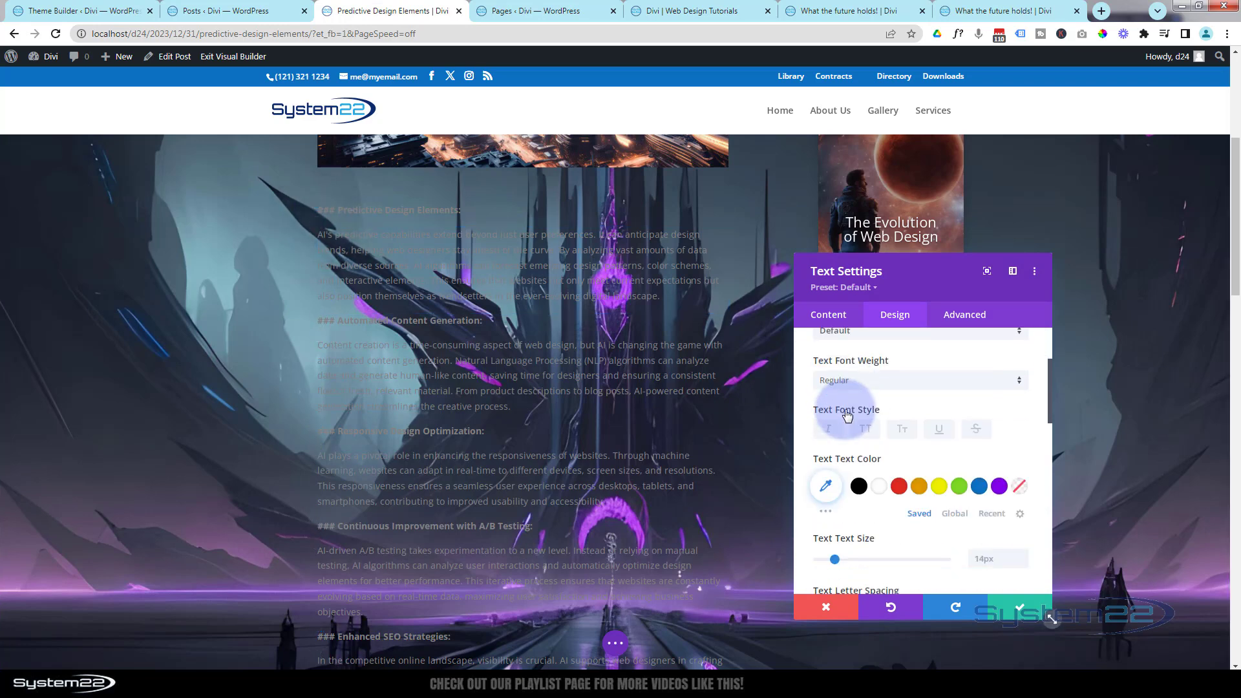
click(879, 486)
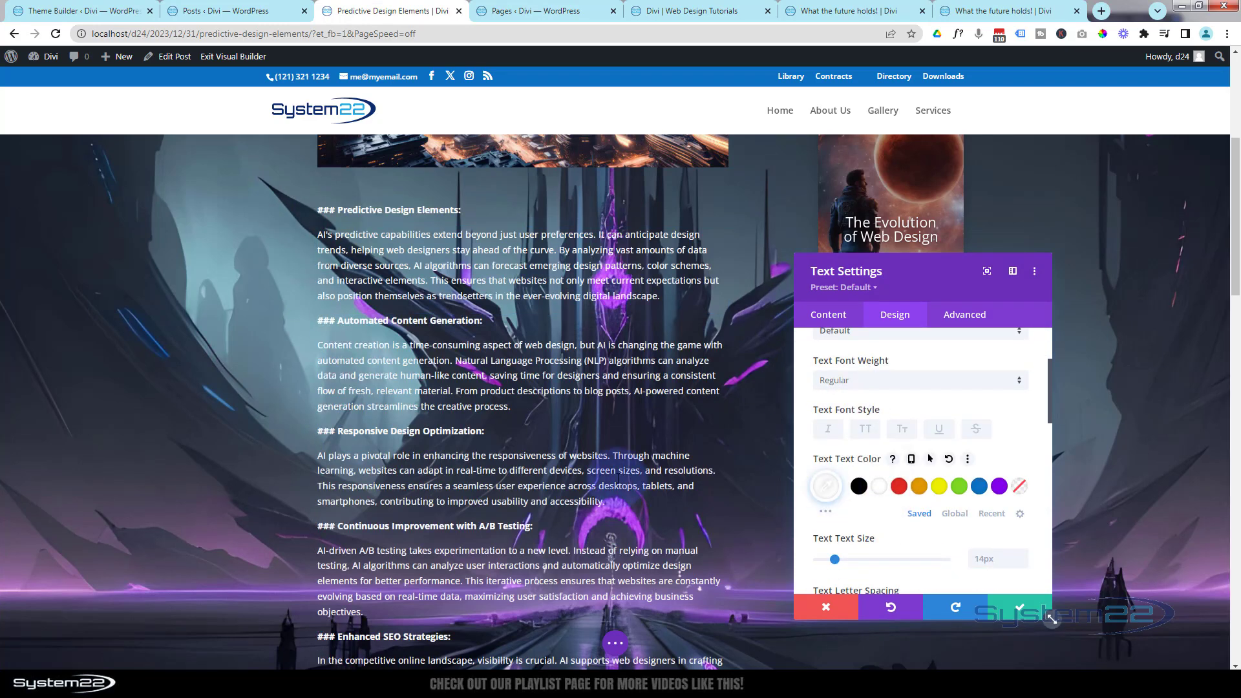
scroll(204, 388, down, 4)
scroll(205, 388, down, 3)
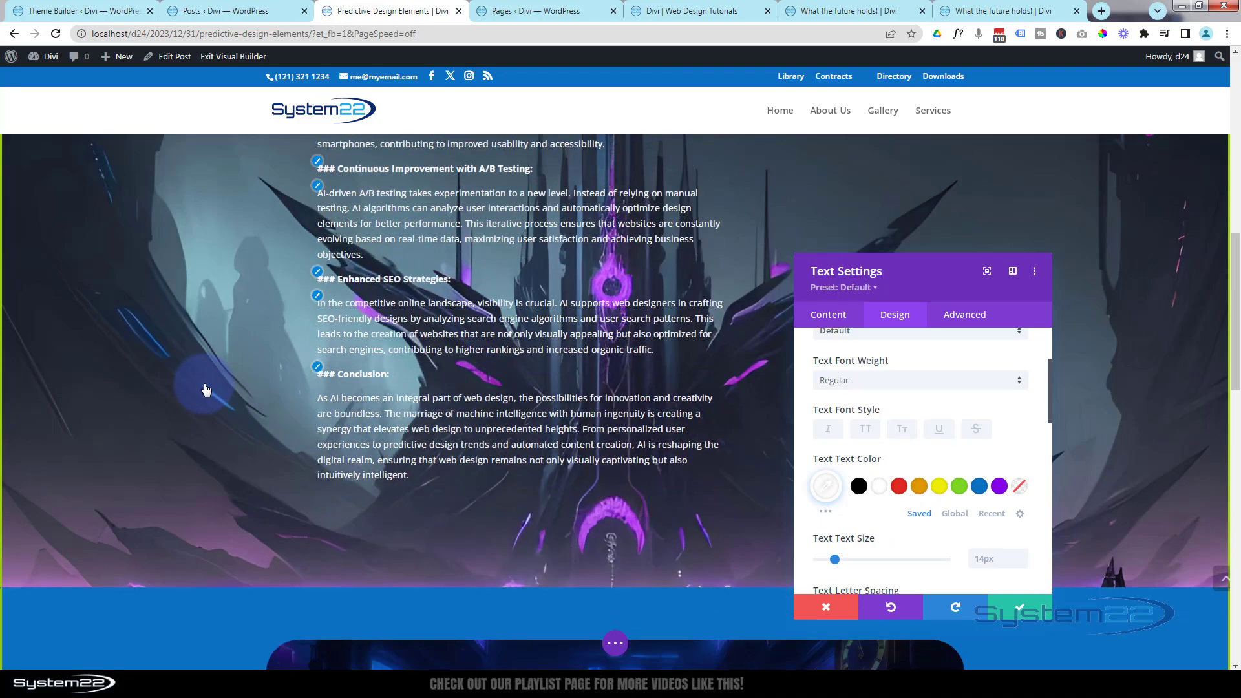
scroll(205, 390, up, 6)
scroll(206, 390, up, 6)
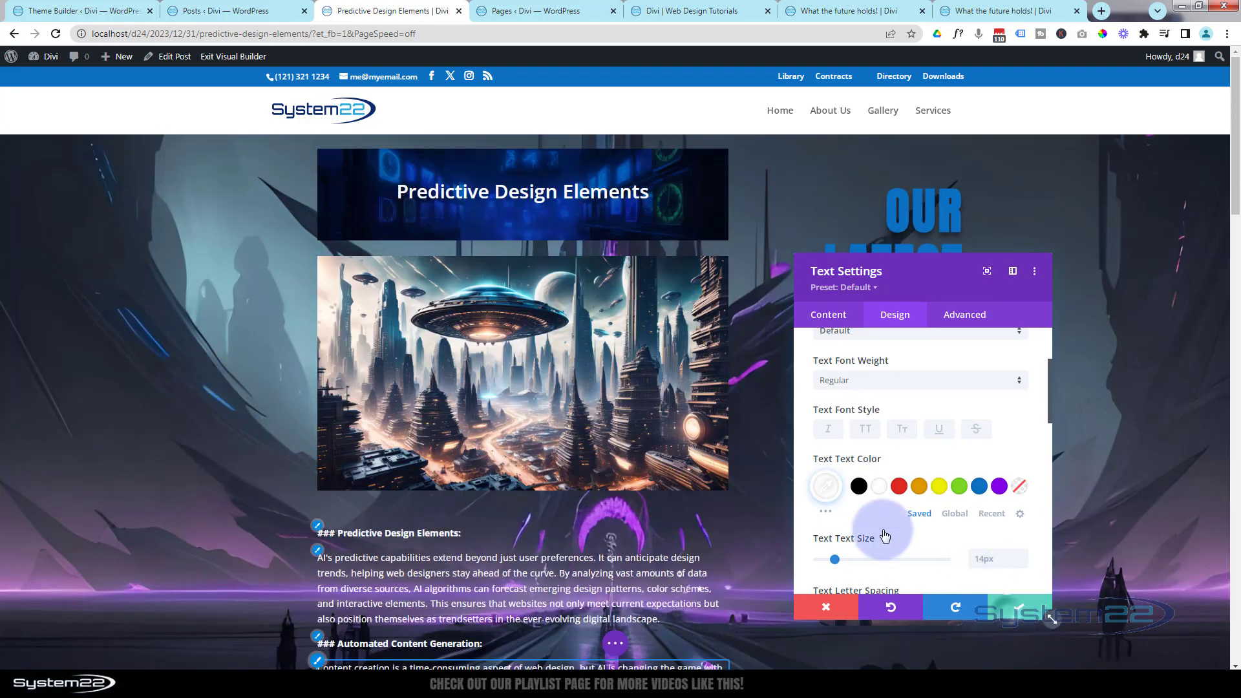
Save the text colour, then give the content section a black background lowered to 0.45 opacity
click(1012, 613)
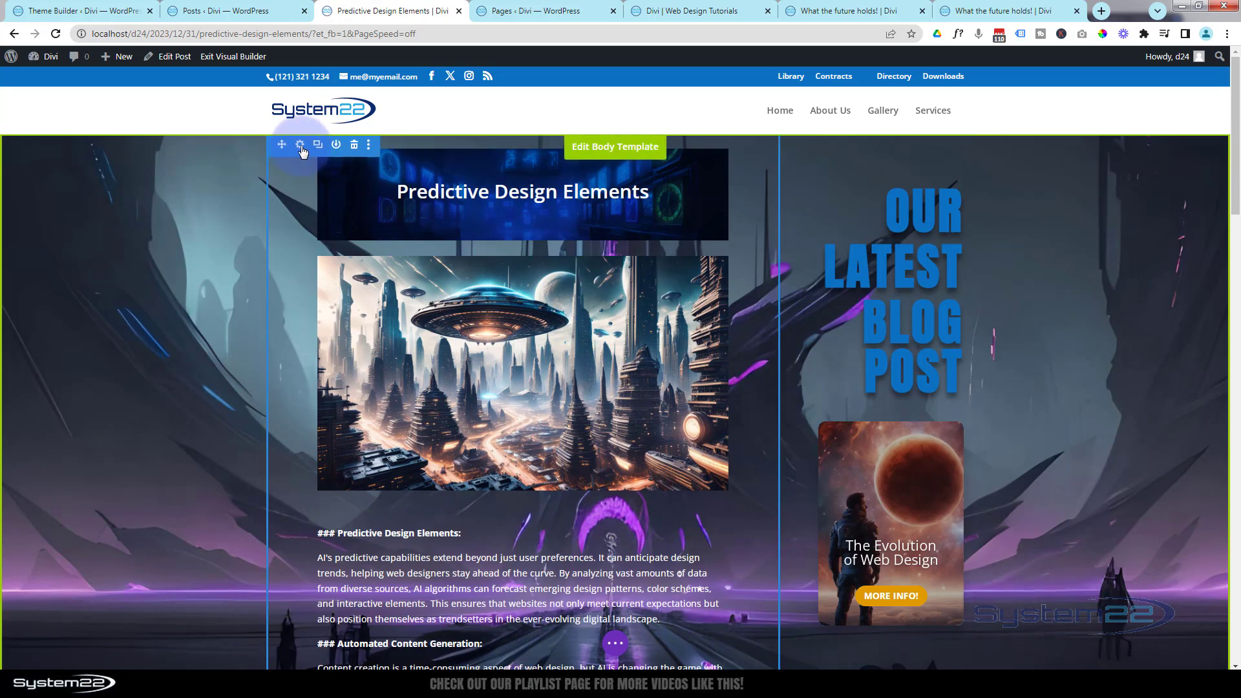
click(300, 146)
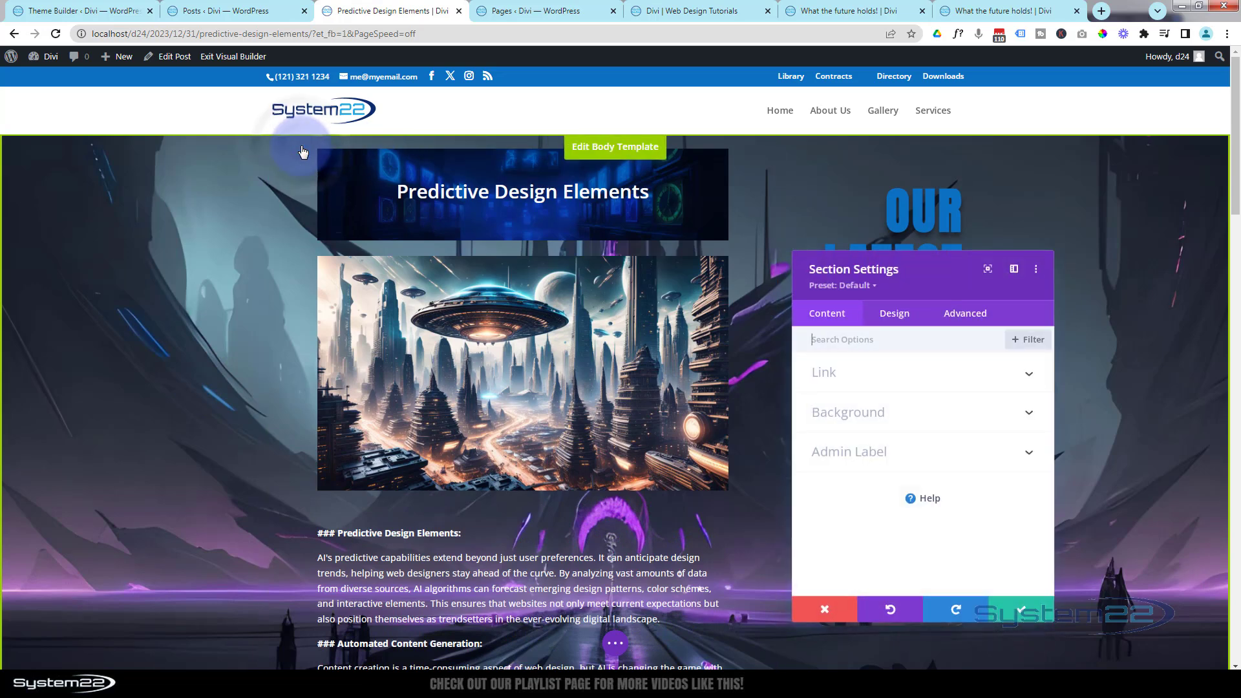
click(921, 424)
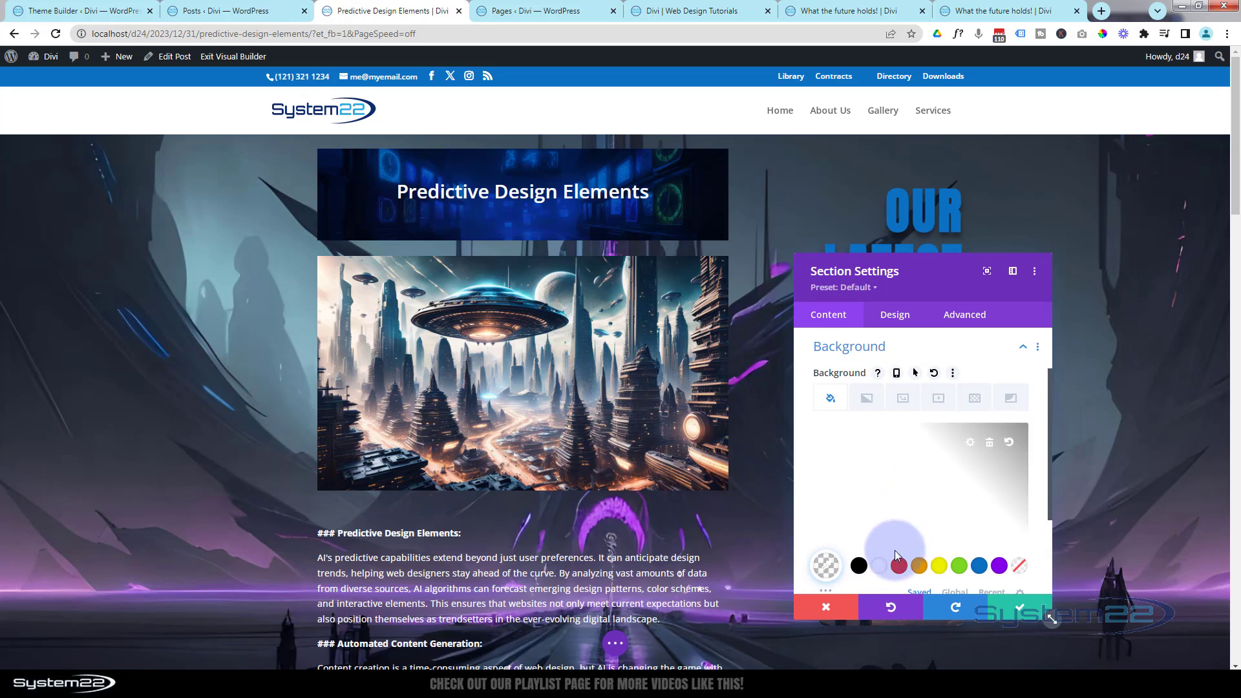
click(860, 567)
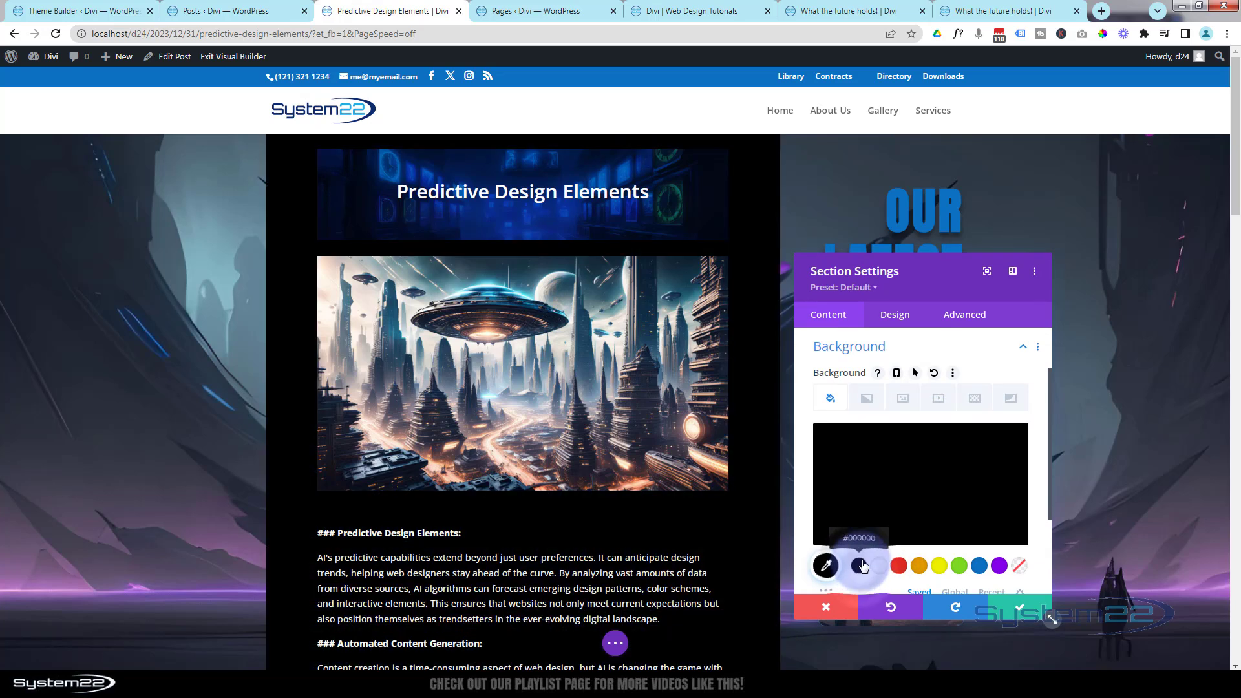
drag(1012, 445, 1016, 502)
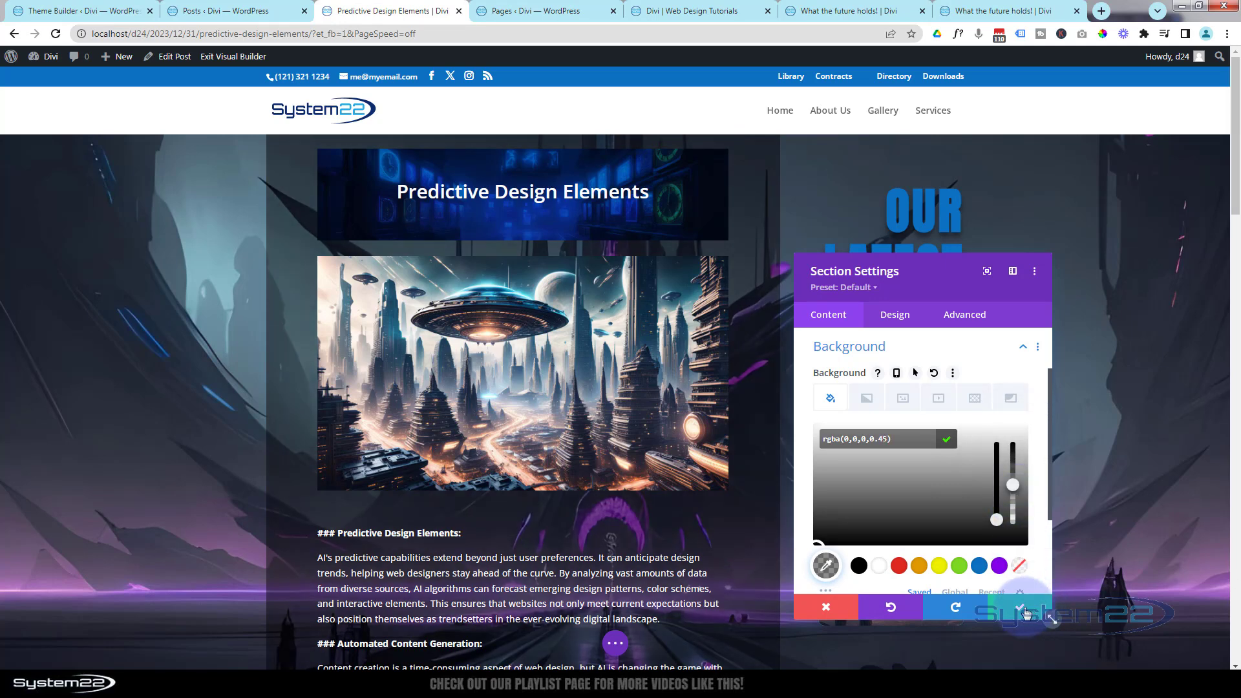
click(1025, 611)
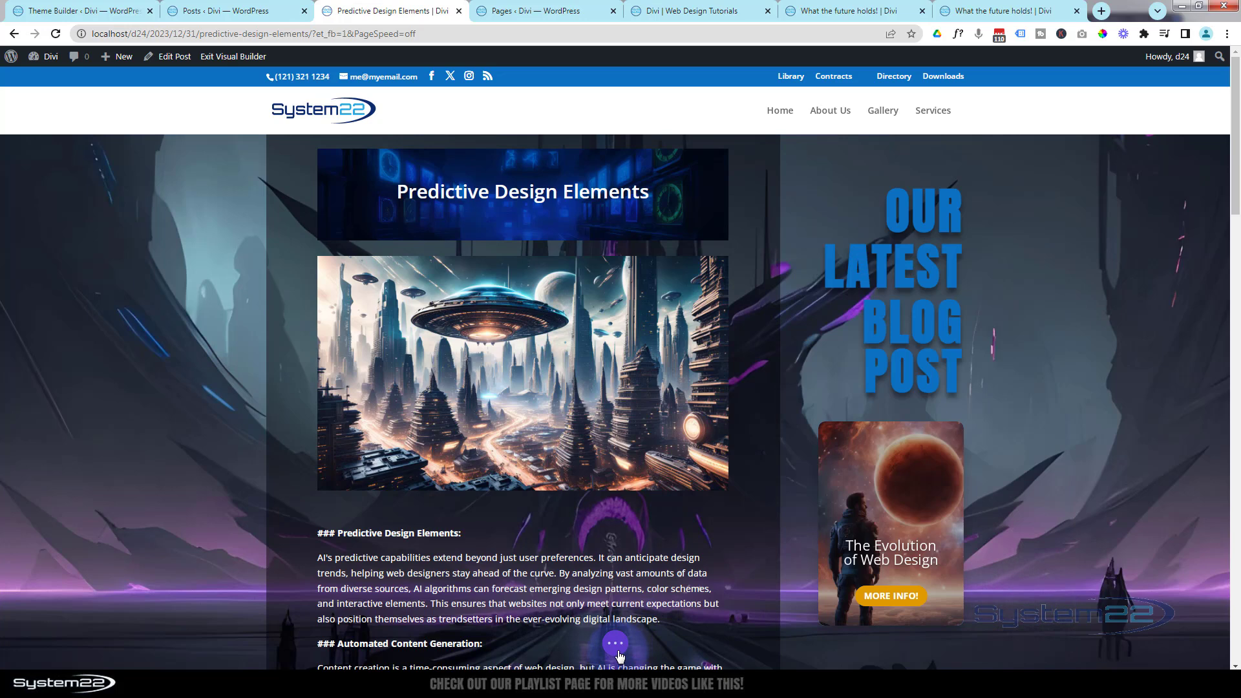
Save the body template changes and exit the Visual Builder to the live post
click(616, 644)
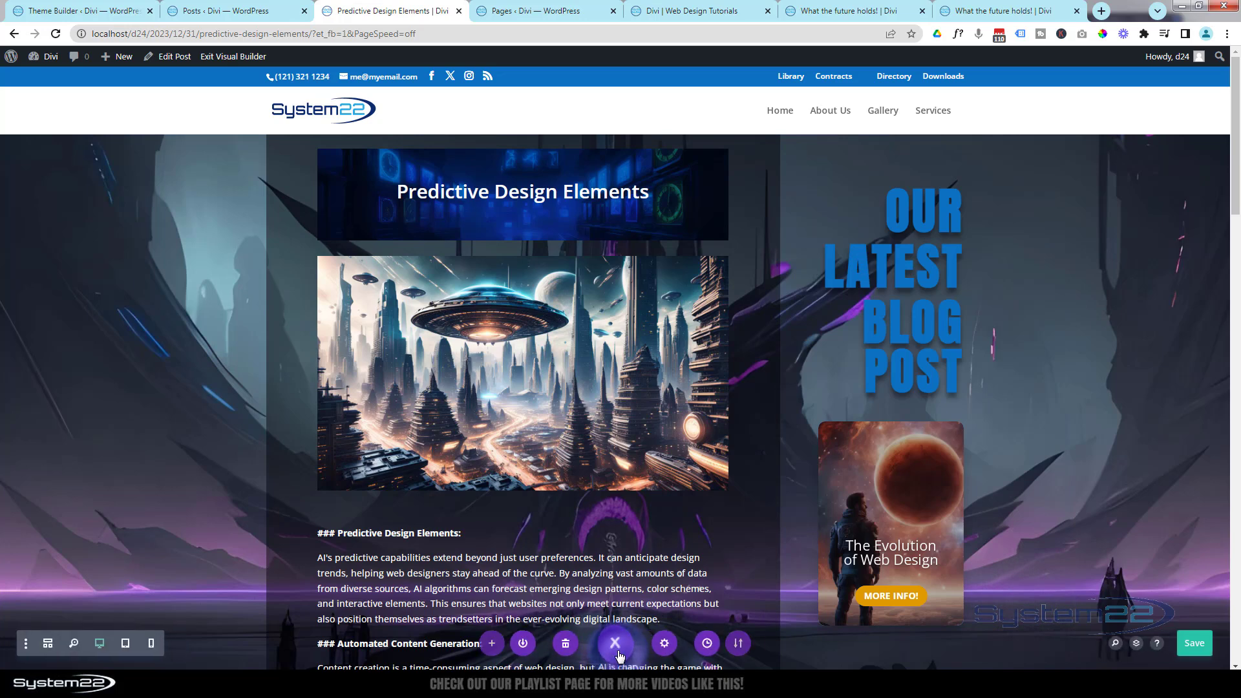
click(1194, 645)
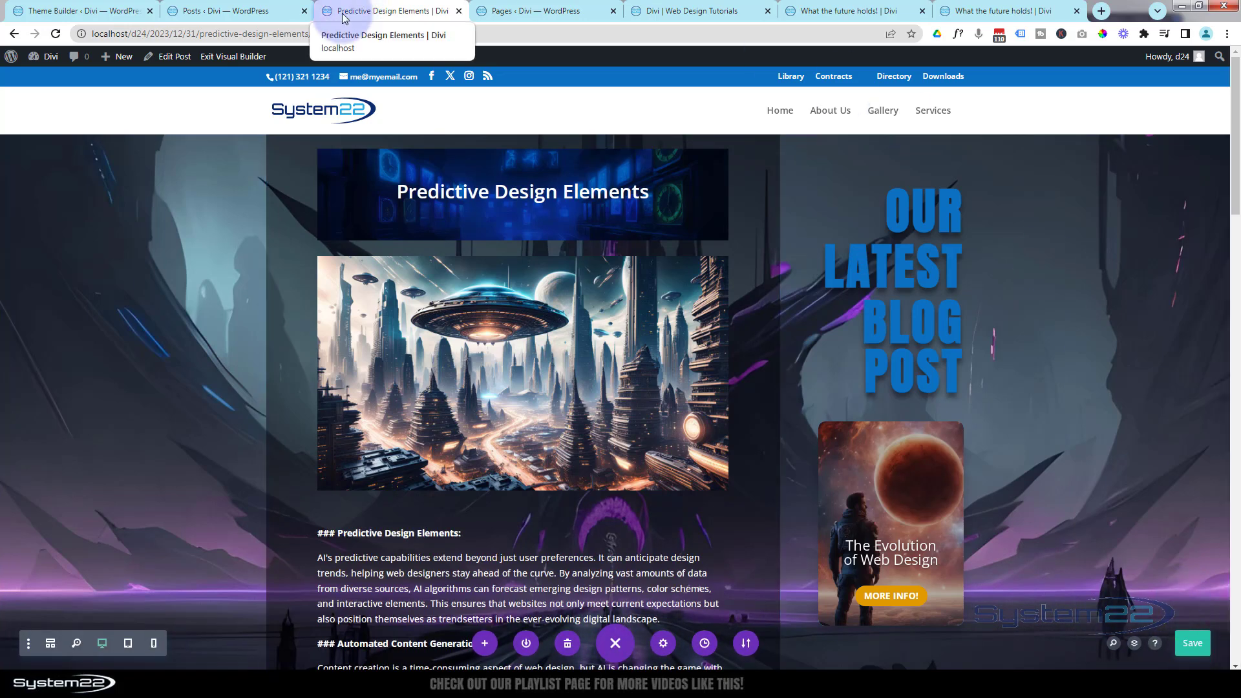
click(212, 57)
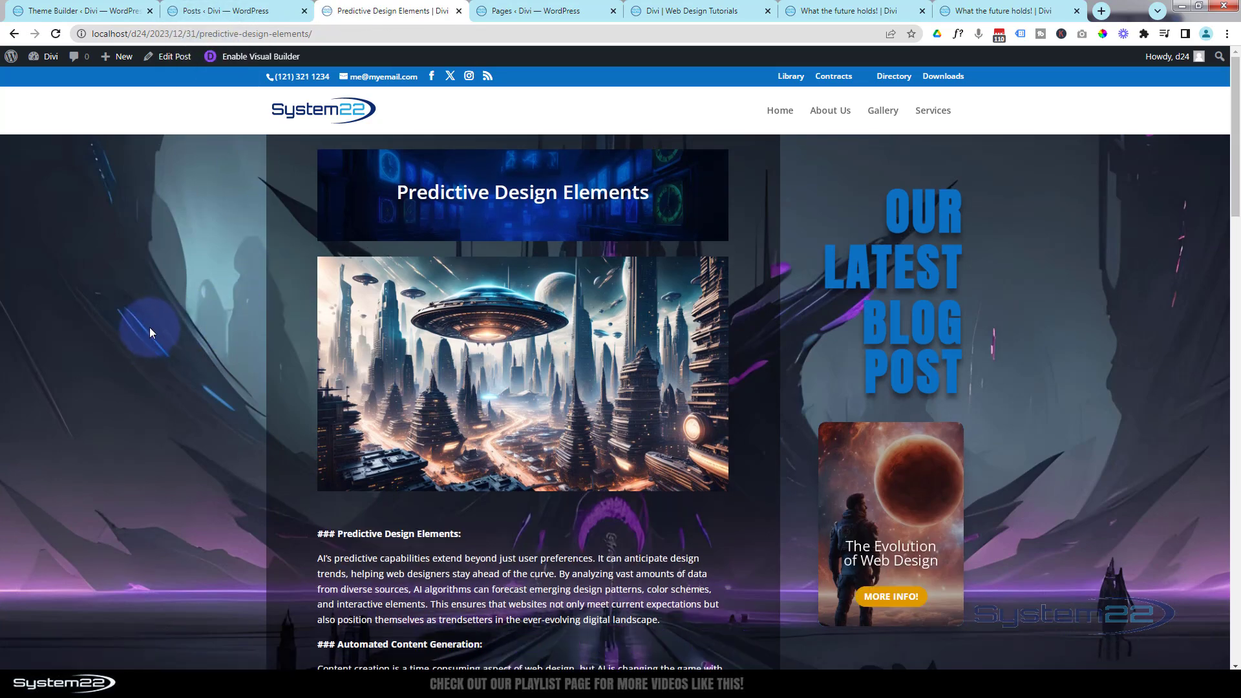
Scroll through the Predictive Design Elements post's white-on-dark panel, then return to the top
scroll(149, 327, down, 5)
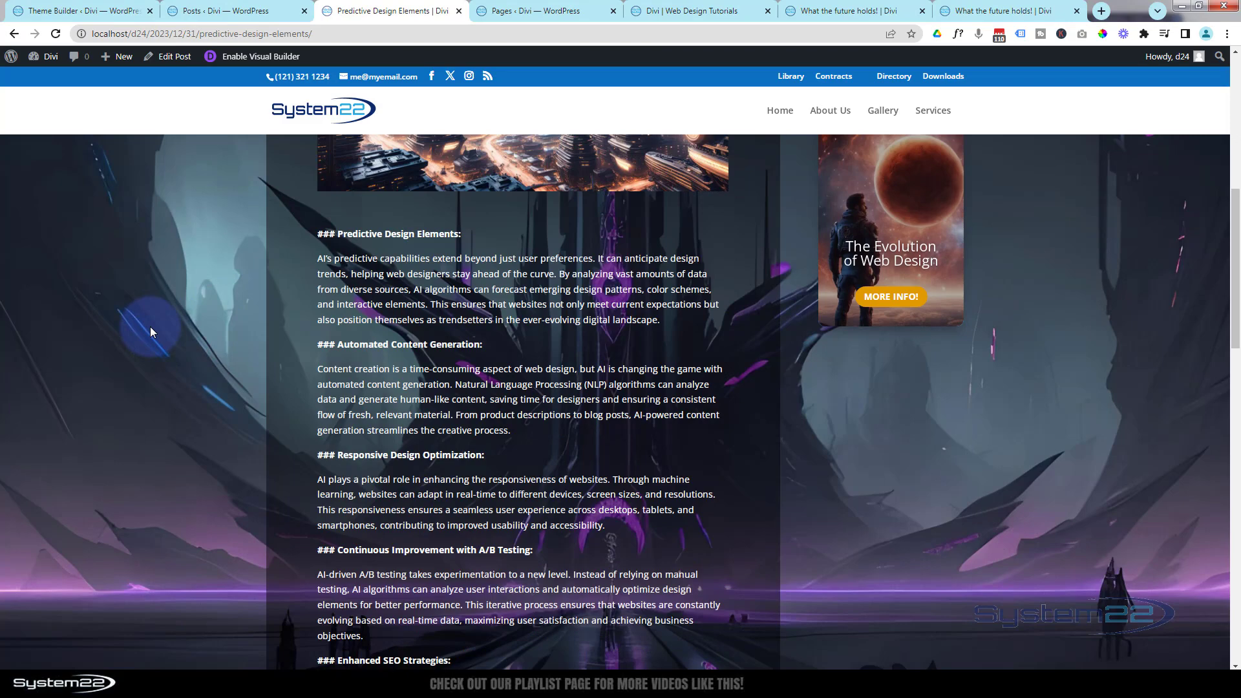
scroll(150, 327, down, 10)
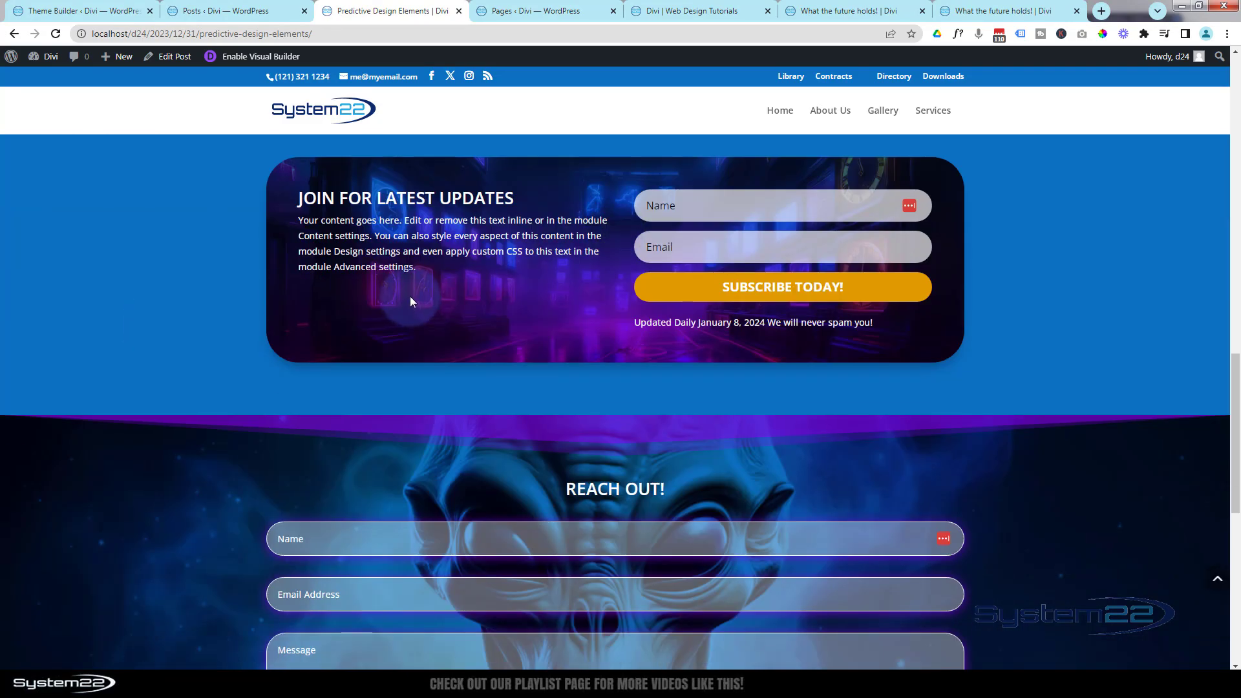
scroll(411, 301, down, 3)
scroll(411, 297, down, 3)
scroll(411, 298, down, 2)
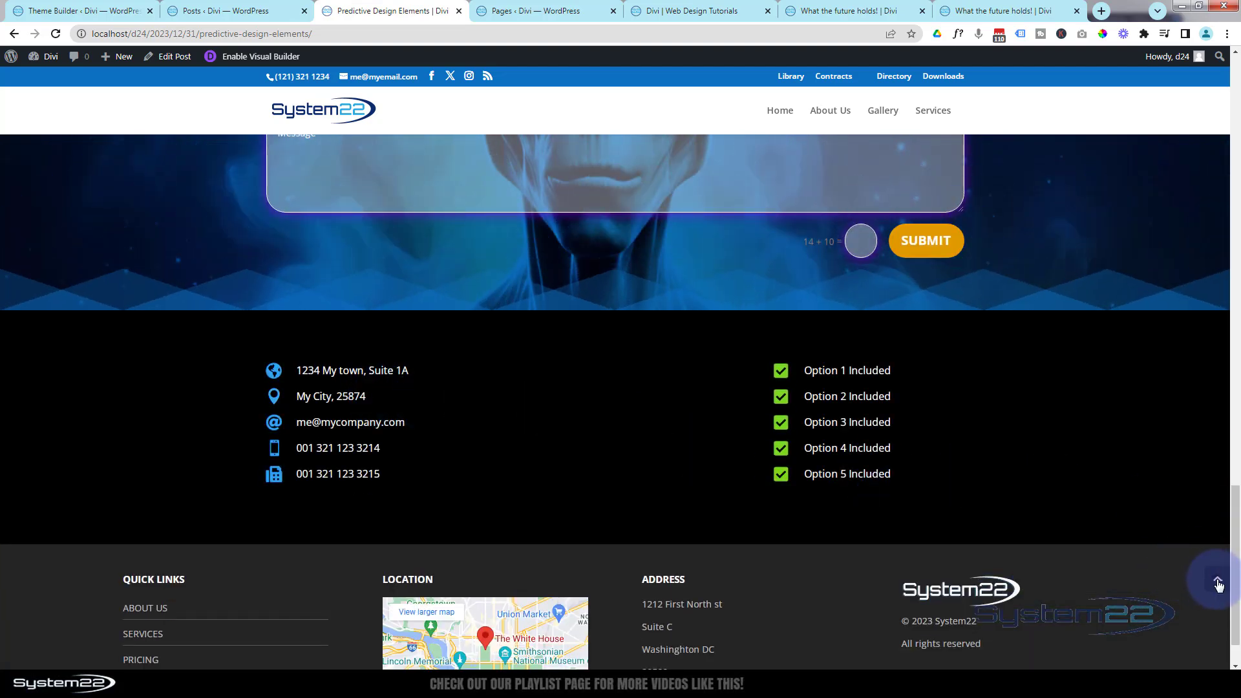
click(1218, 581)
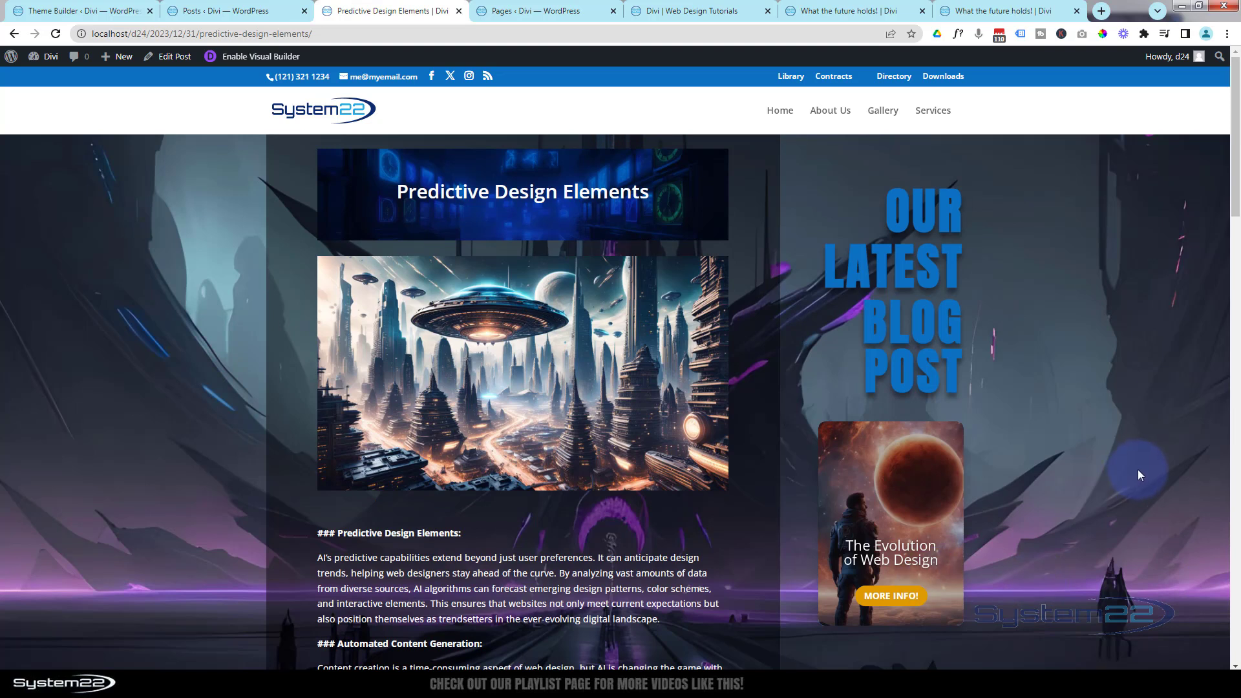
Move between the Theme Builder page and the Predictive Design Elements and What the future holds! posts
click(52, 11)
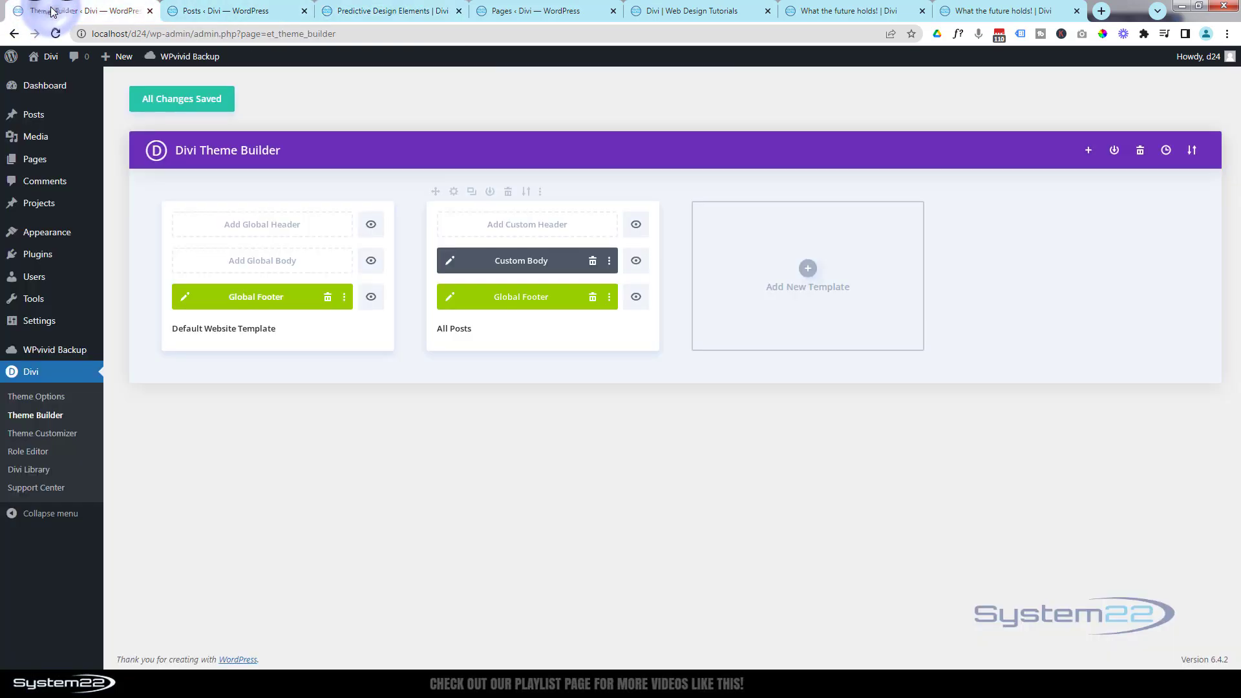
drag(487, 258, 560, 260)
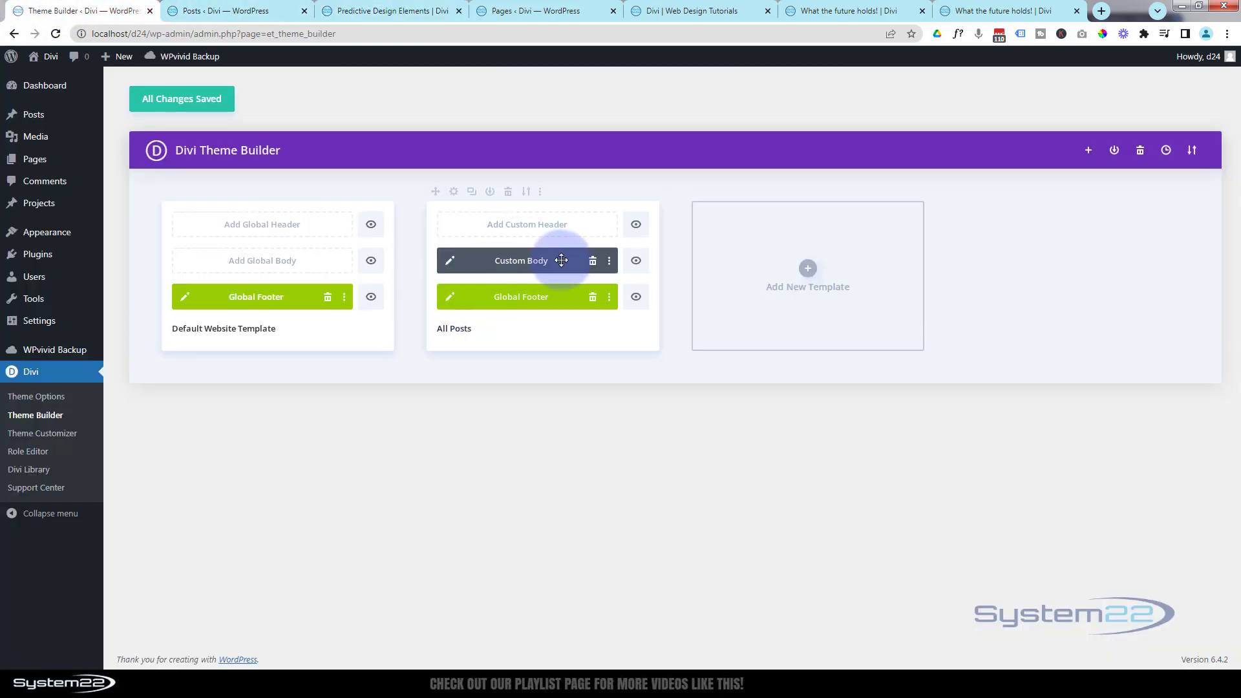
click(381, 11)
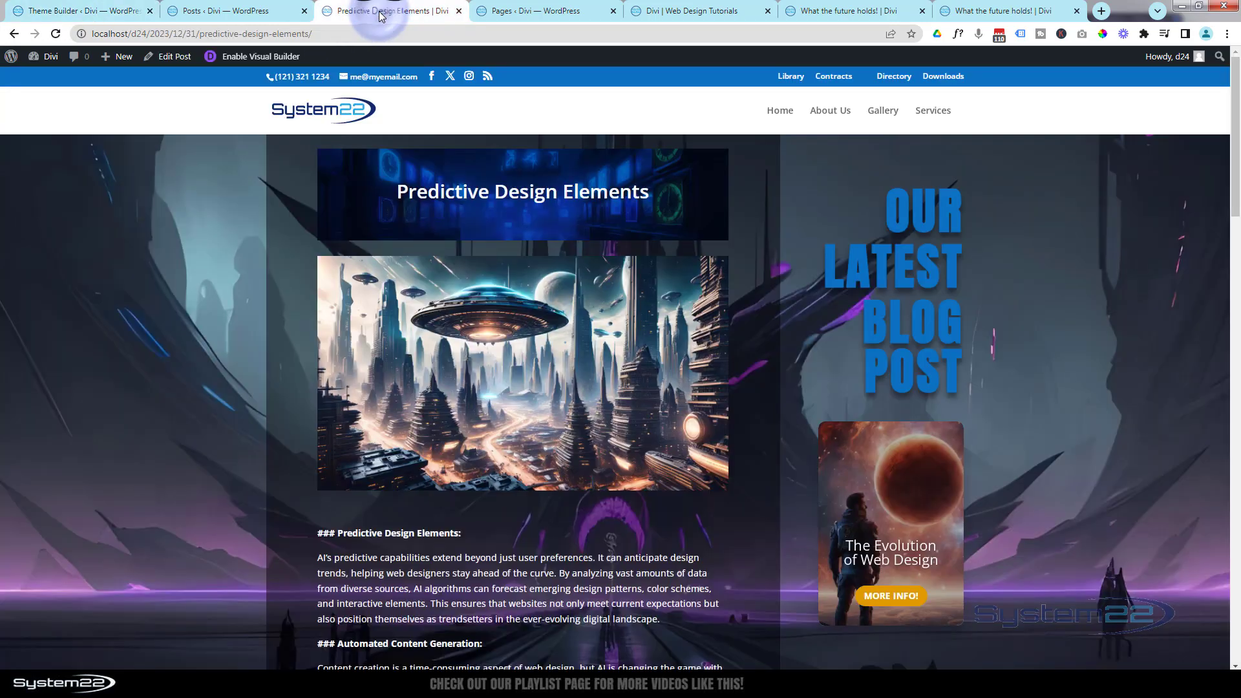
click(835, 14)
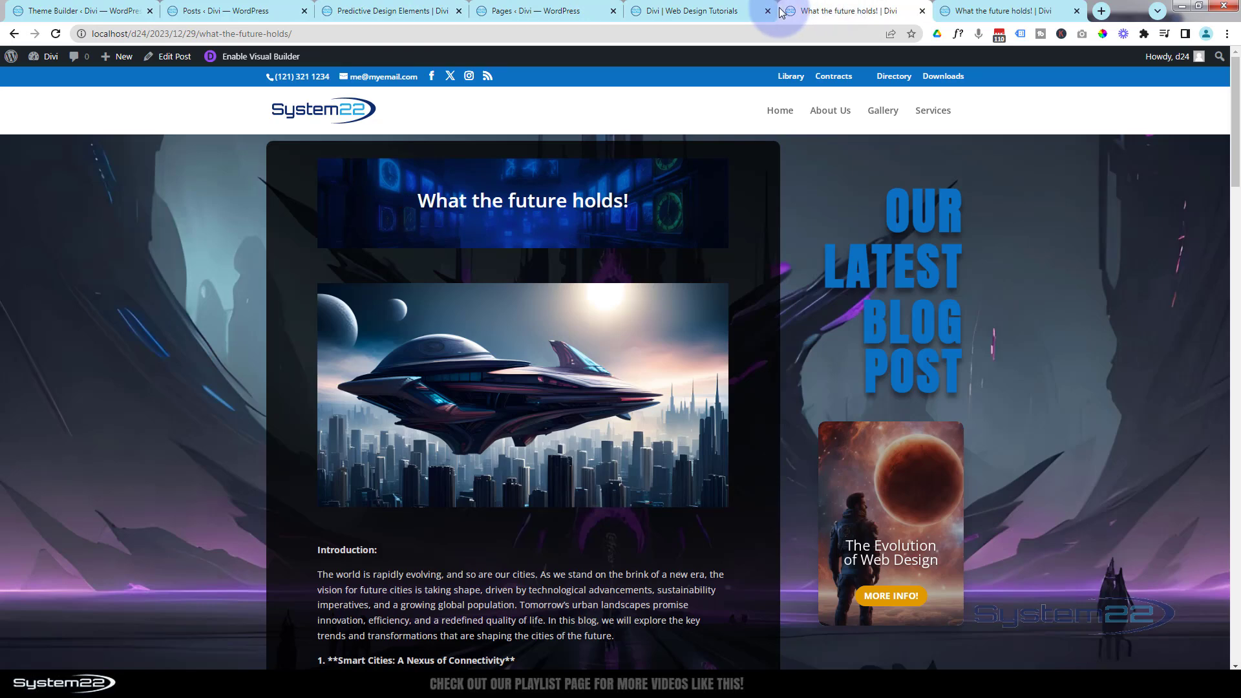
click(386, 8)
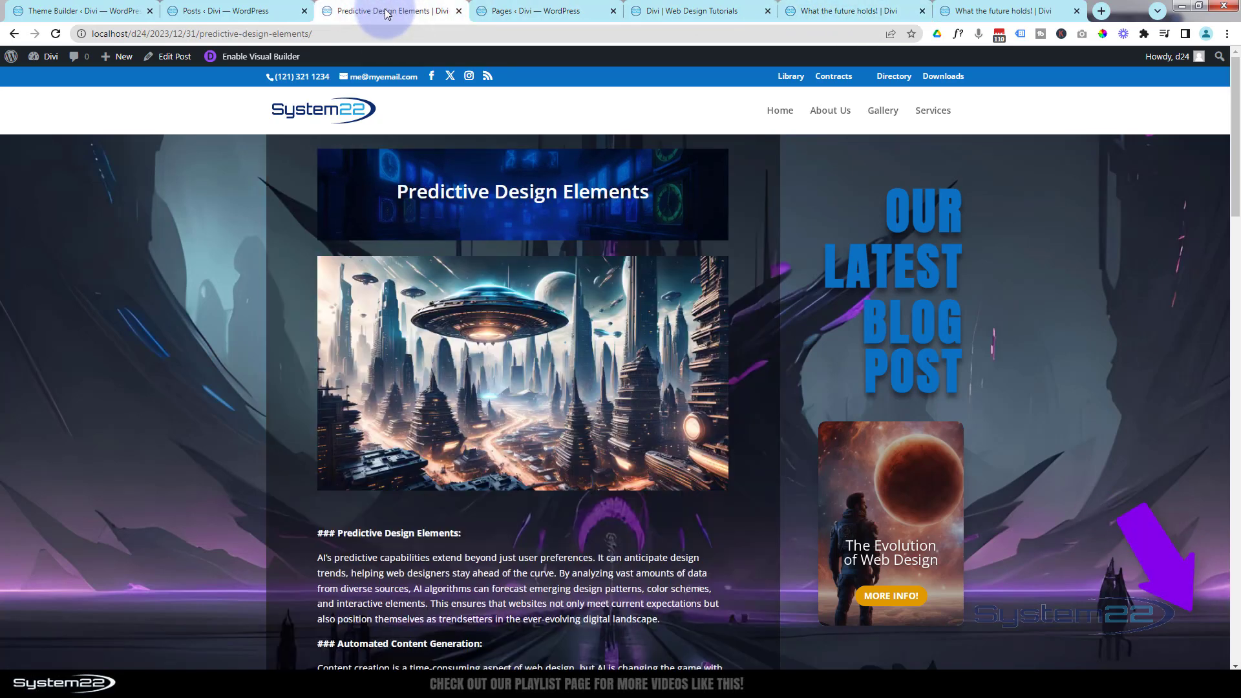
click(94, 11)
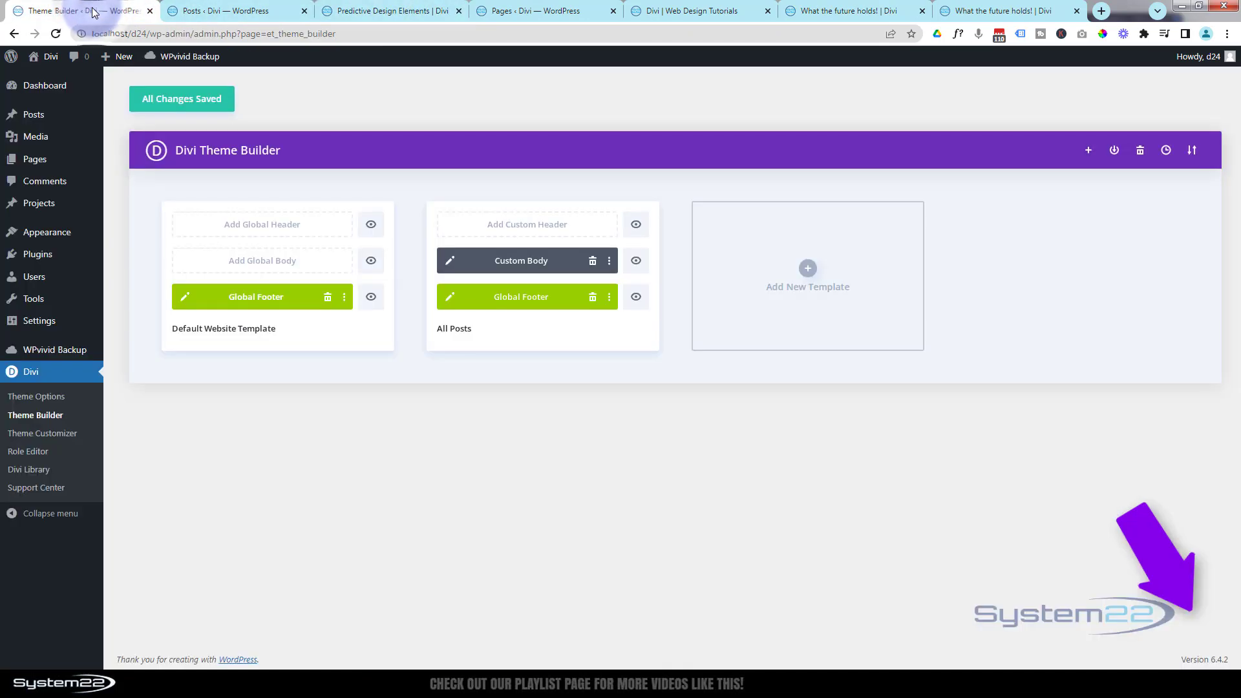
click(398, 412)
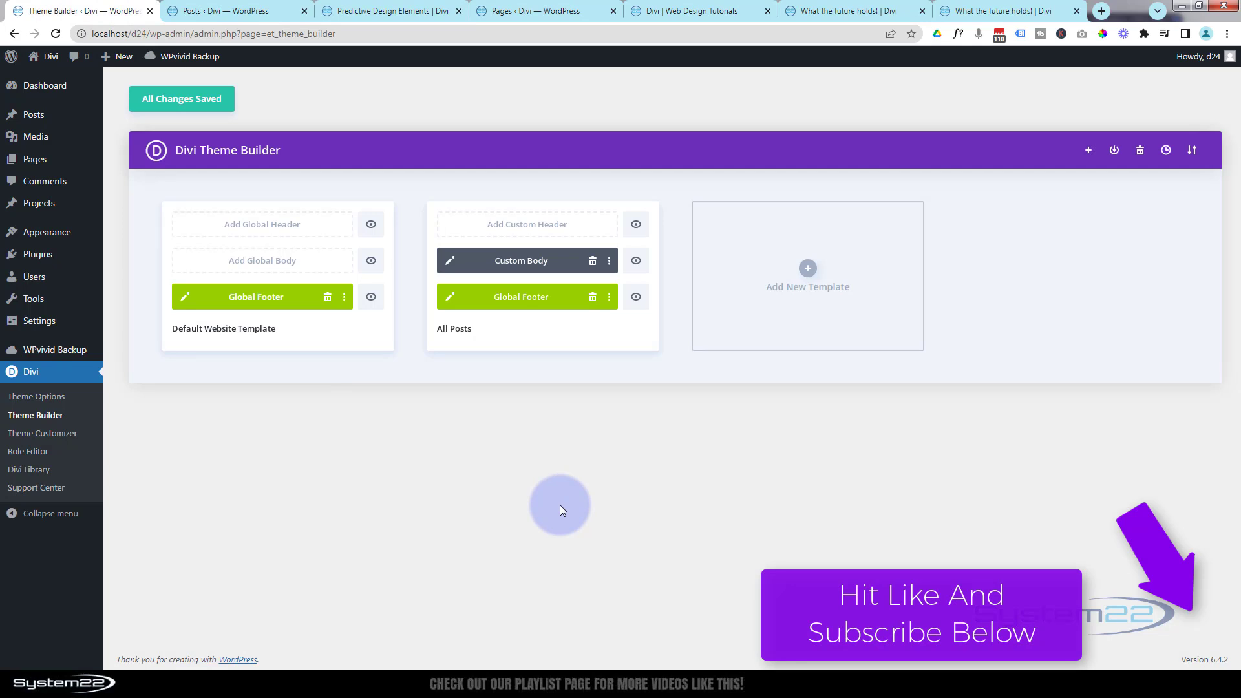
Scroll the What the future holds! post to the footer, checking its translucent dark section and white text
click(820, 12)
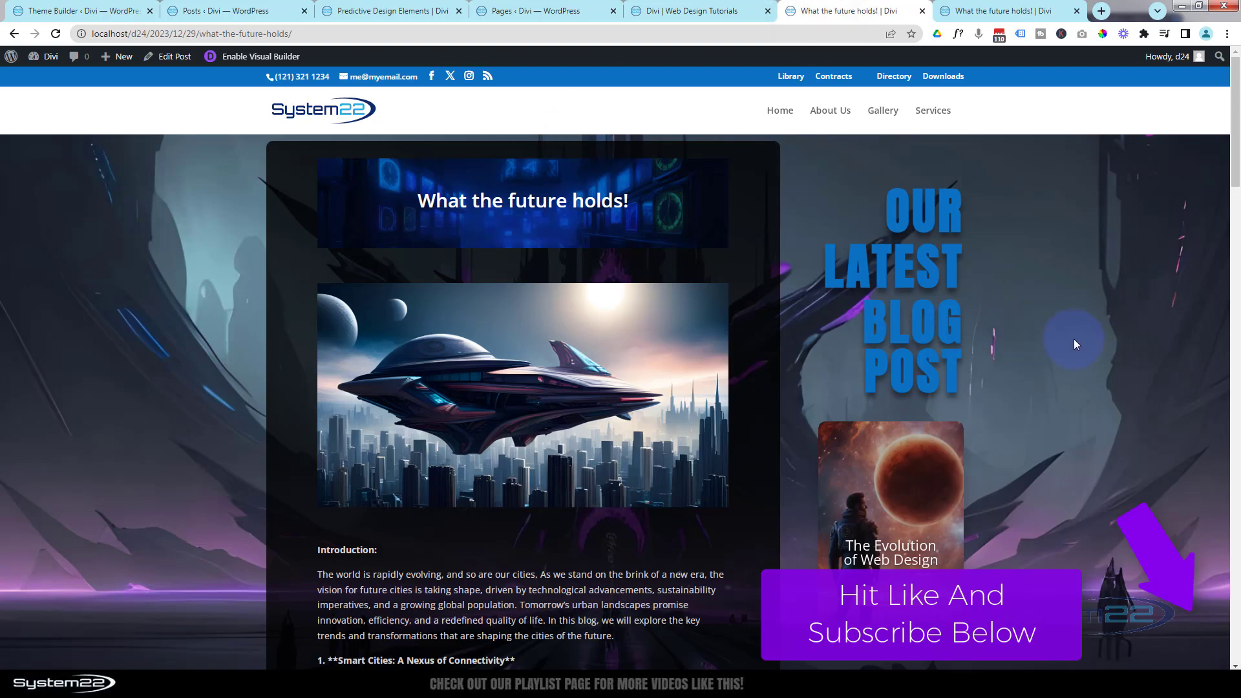
scroll(1073, 339, down, 9)
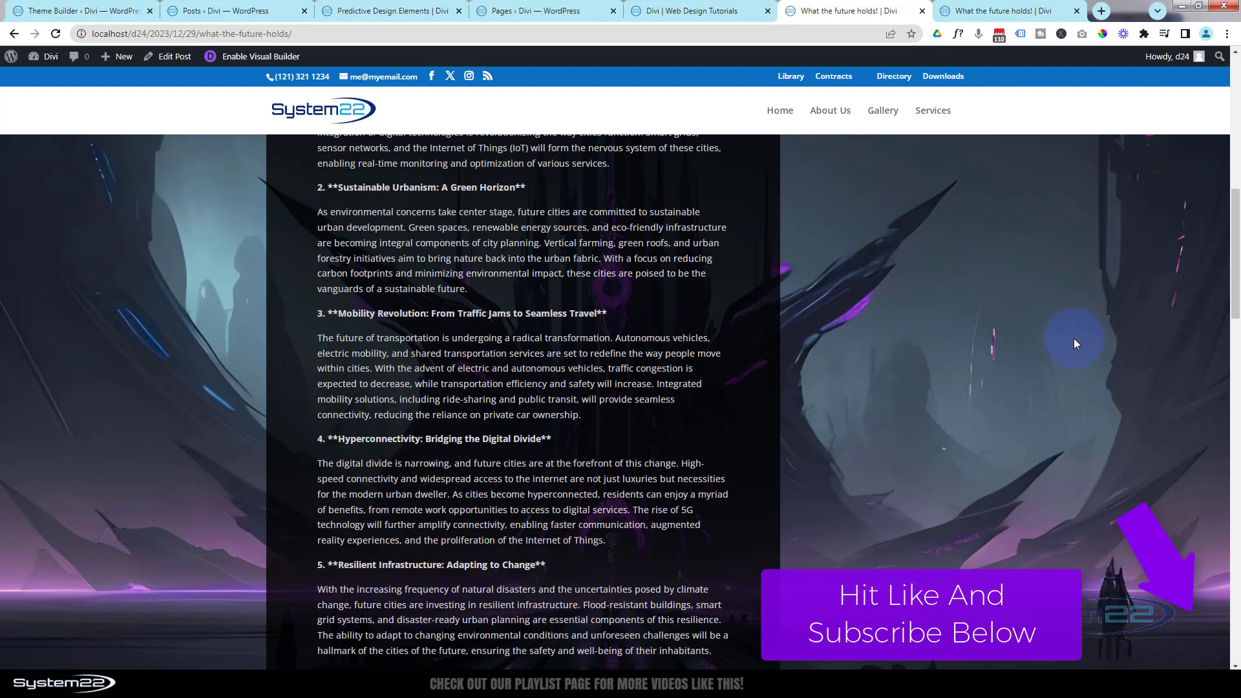
scroll(1073, 339, down, 12)
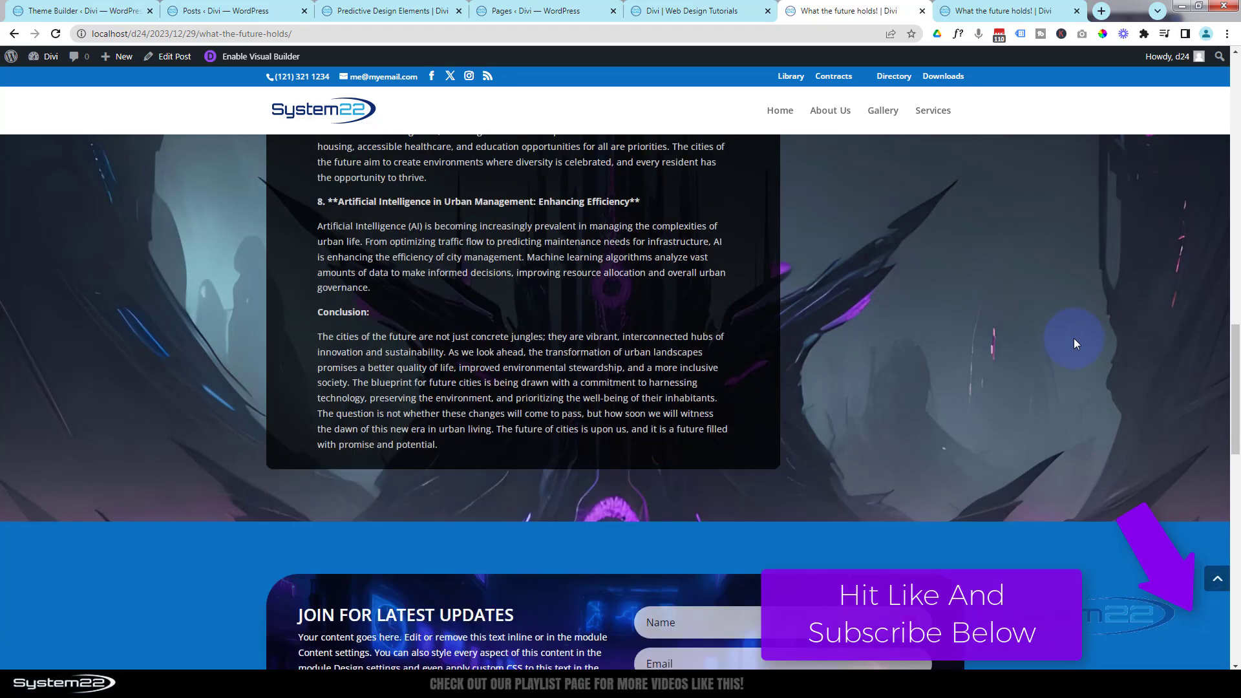
scroll(1073, 338, down, 10)
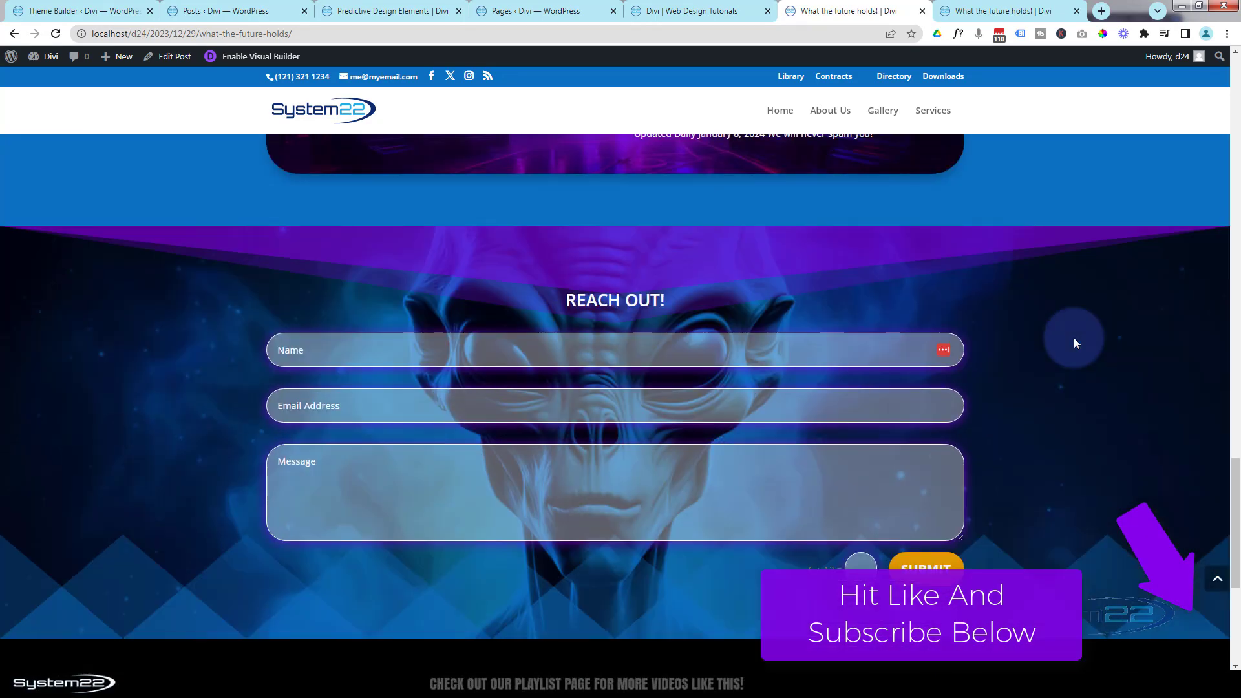
scroll(1073, 337, down, 6)
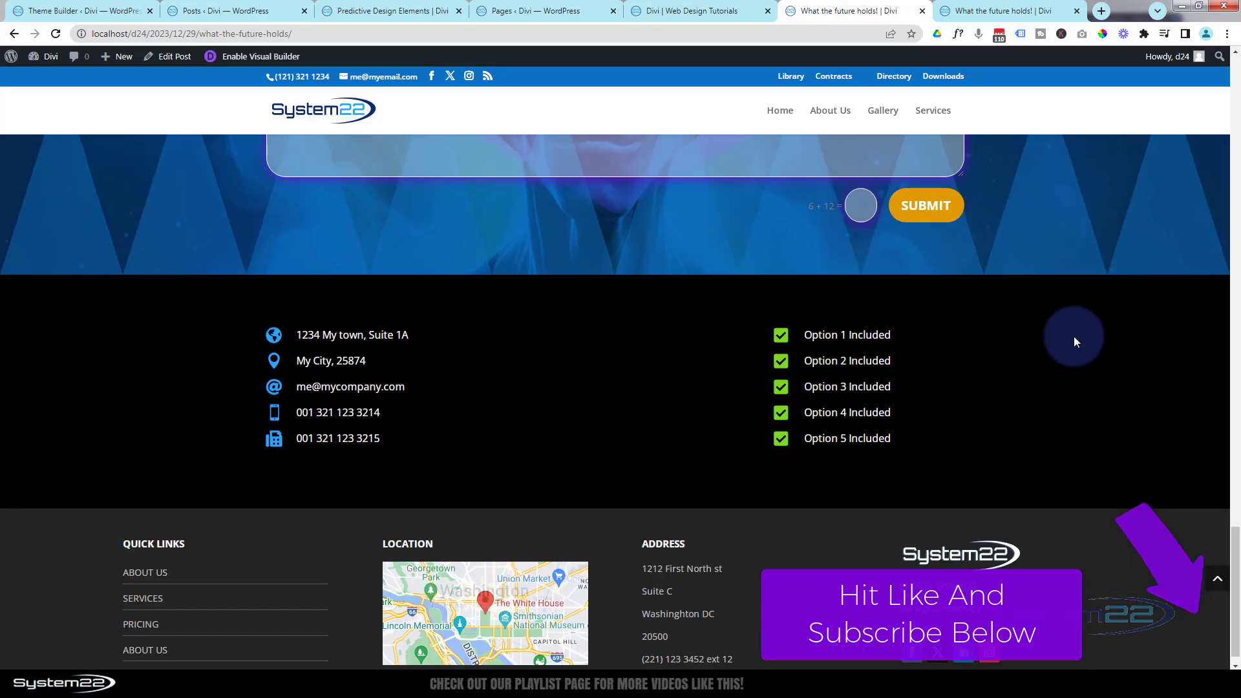